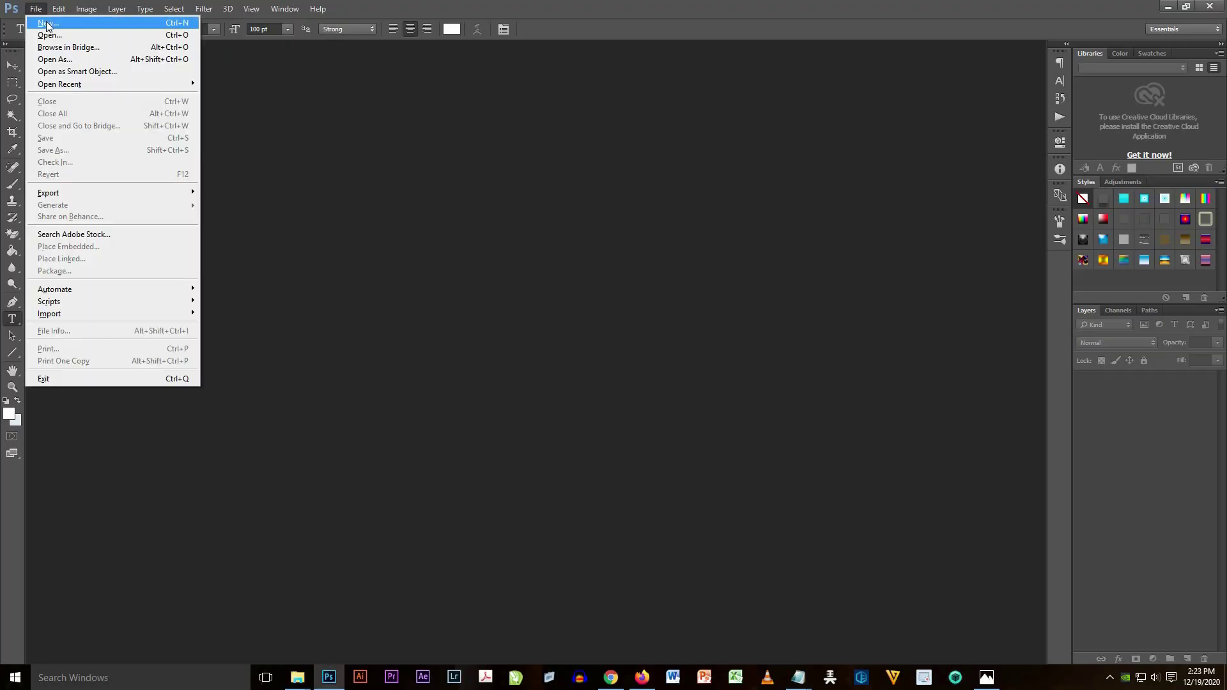
Step: Create a new 1500 × 1000 px document named Text Logo
{"action": "double_click", "coordinate": [729, 158]}
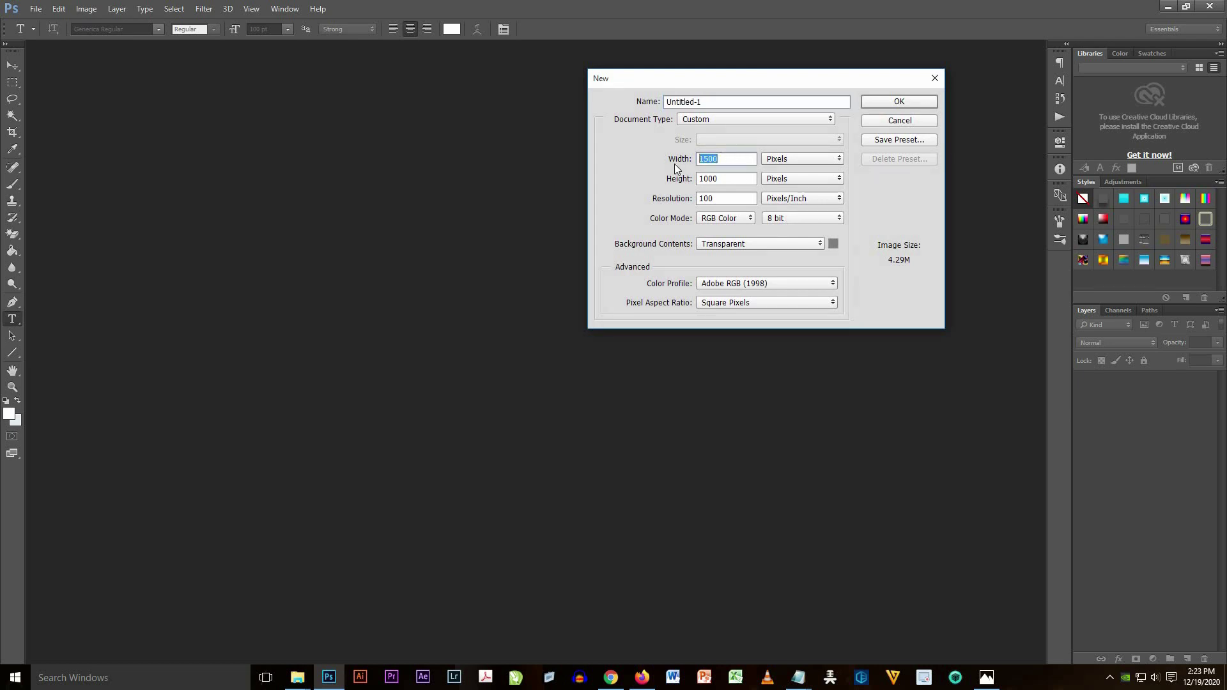
{"action": "type", "text": "150"}
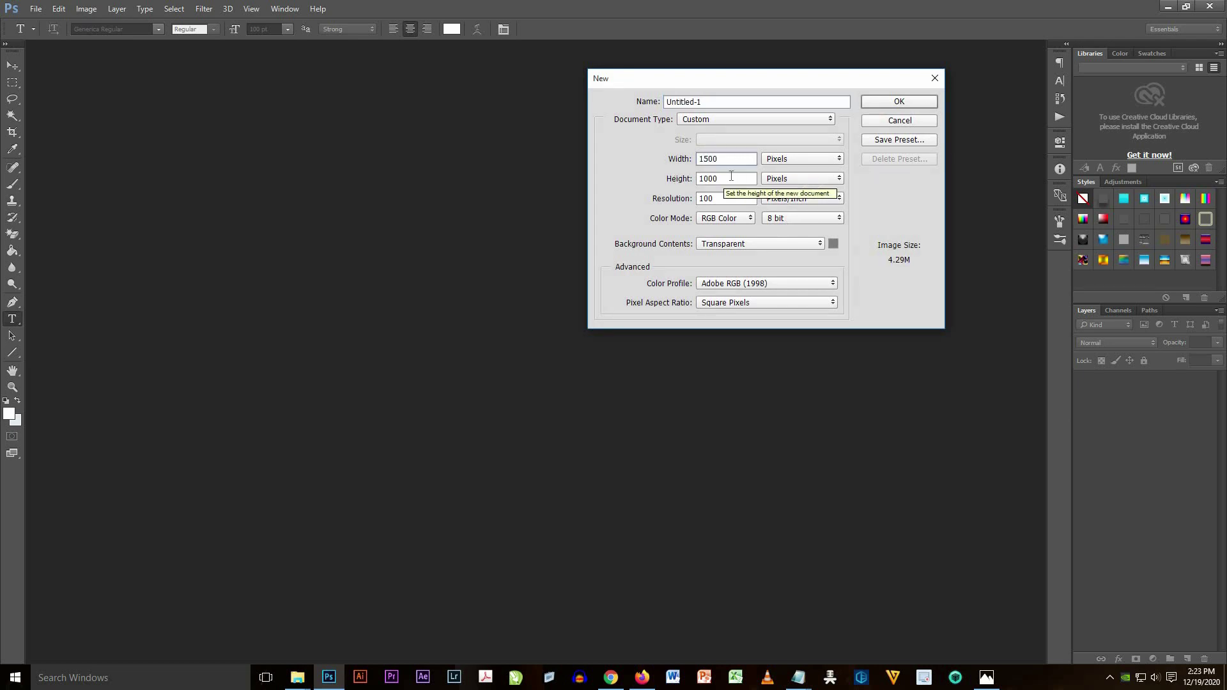
{"action": "key", "text": "Tab"}
{"action": "type", "text": "1000"}
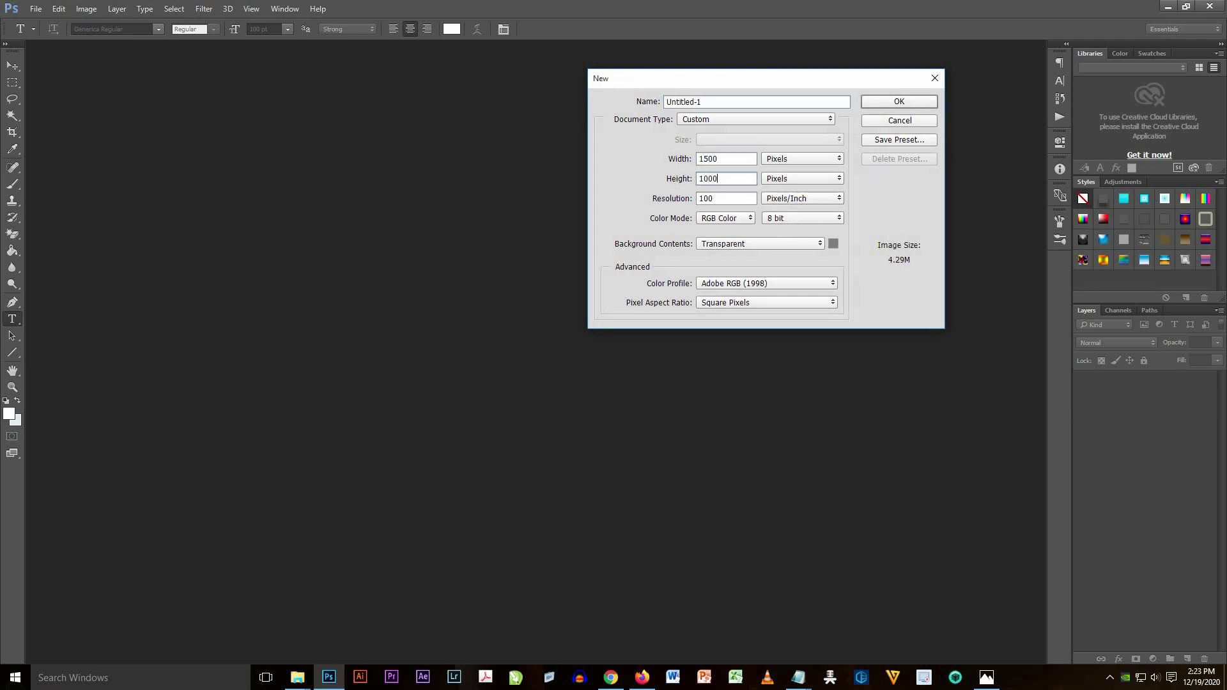
{"action": "key", "text": "Tab"}
{"action": "key", "text": "shift+Tab"}
{"action": "key", "text": "shift+Tab"}
{"action": "key", "text": "shift+Tab"}
{"action": "key", "text": "shift+Tab"}
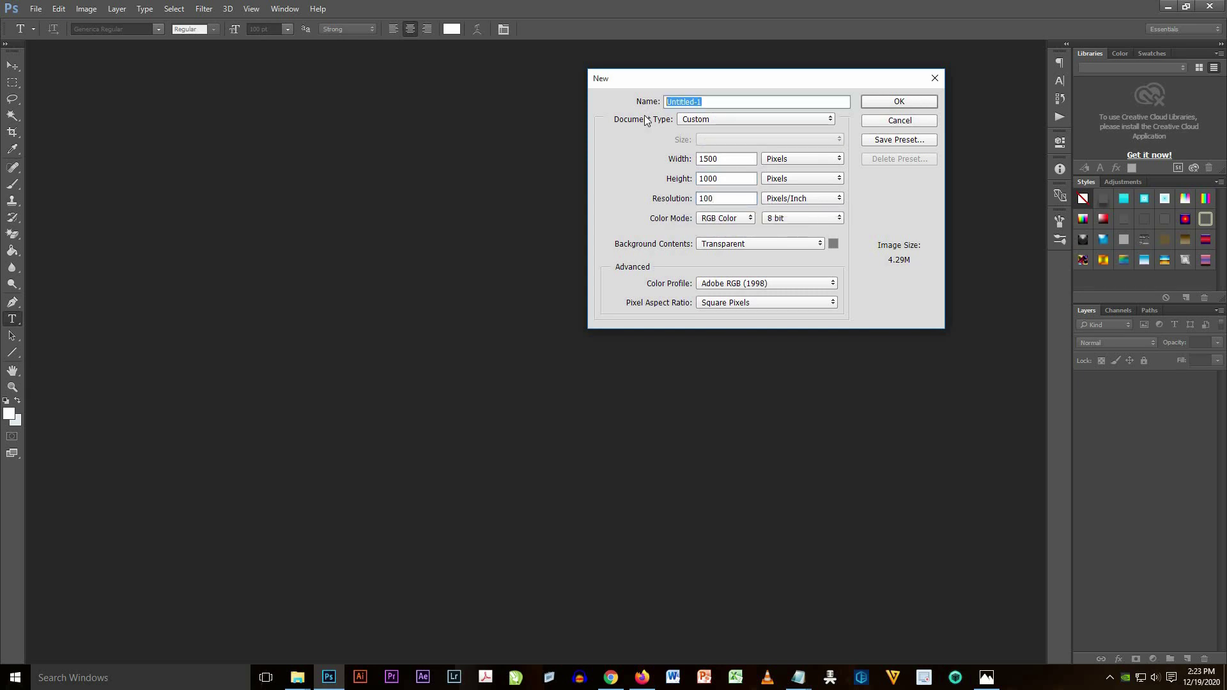
{"action": "type", "text": "Text Logo"}
{"action": "left_click", "coordinate": [903, 103]}
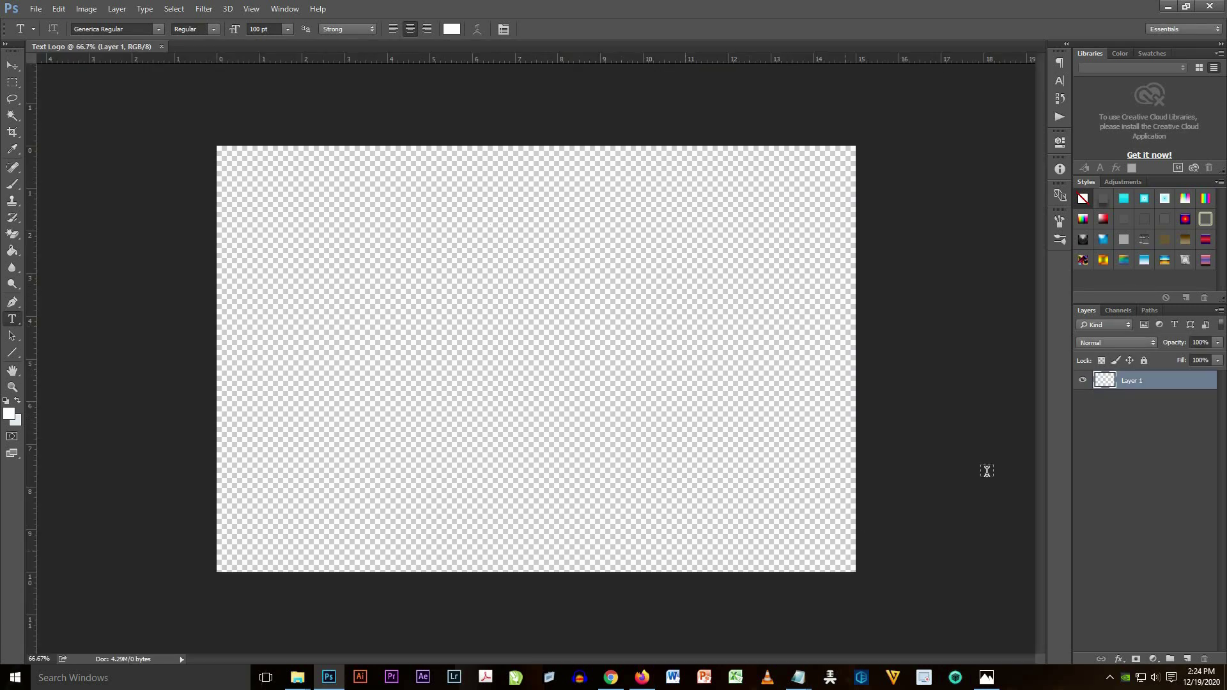
Step: Add a Solid Color fill layer in black, hex 000000
{"action": "left_click", "coordinate": [1152, 660]}
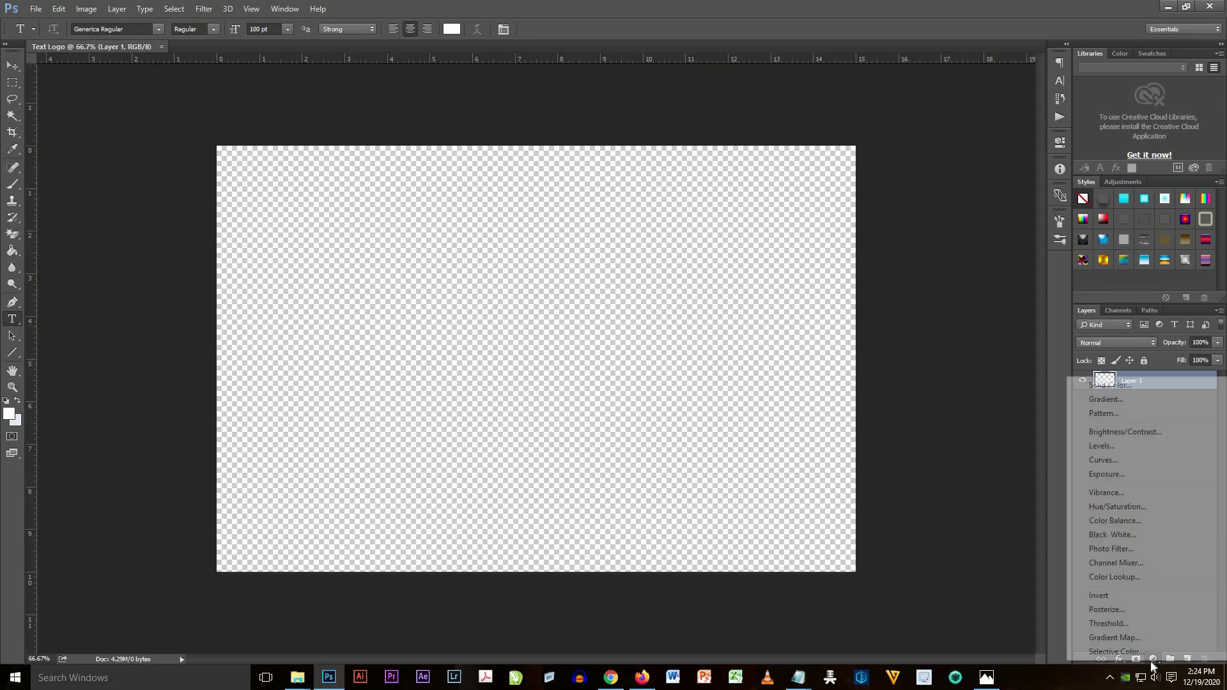
{"action": "left_click", "coordinate": [1129, 384]}
{"action": "type", "text": "000000"}
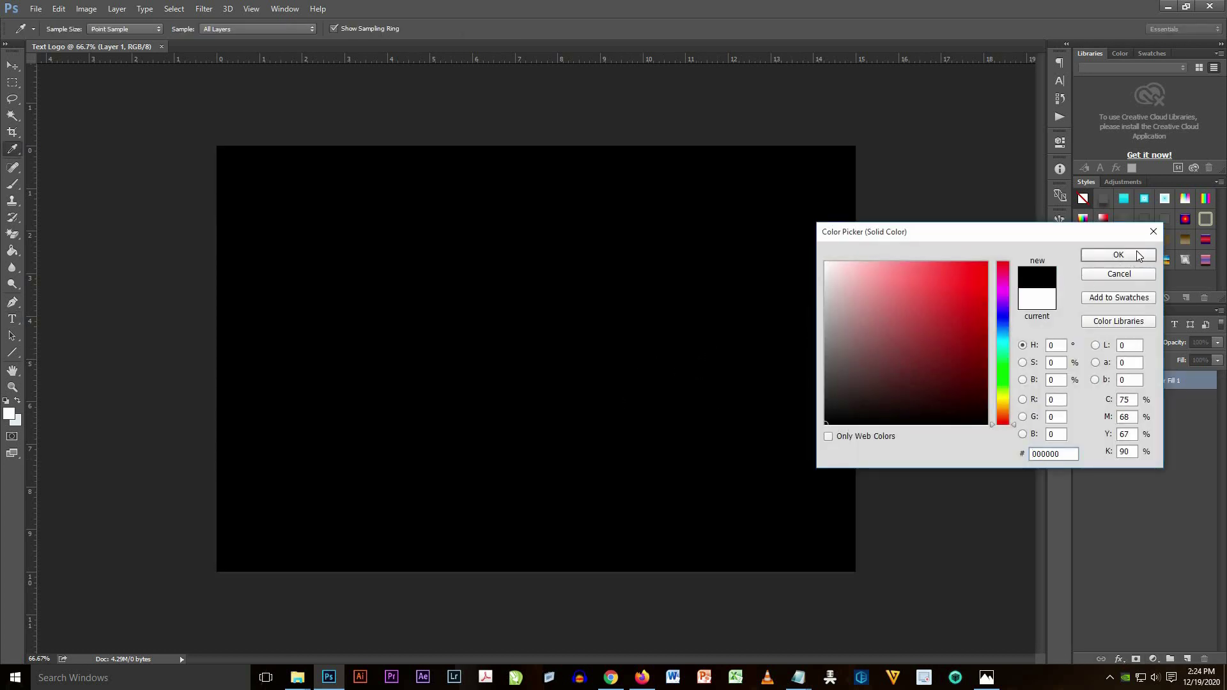
{"action": "left_click", "coordinate": [1138, 256]}
{"action": "key", "text": "t"}
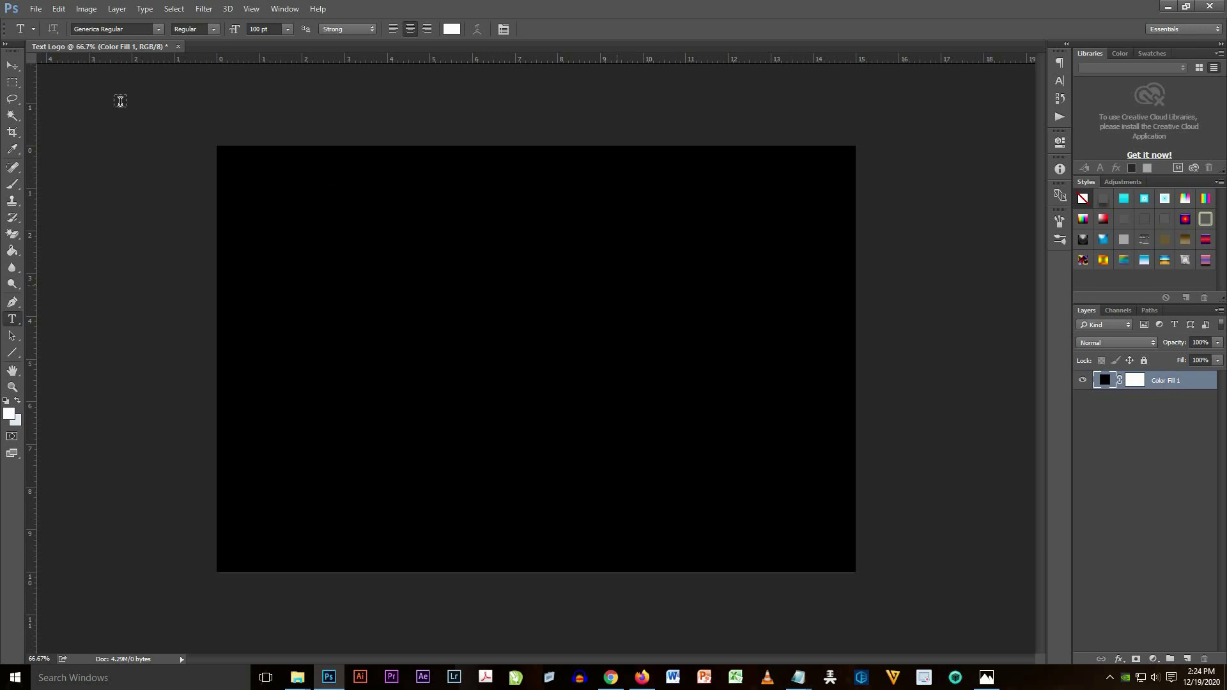
Step: Place guides along the left, right, bottom and top edges of the canvas
{"action": "left_click", "coordinate": [12, 66]}
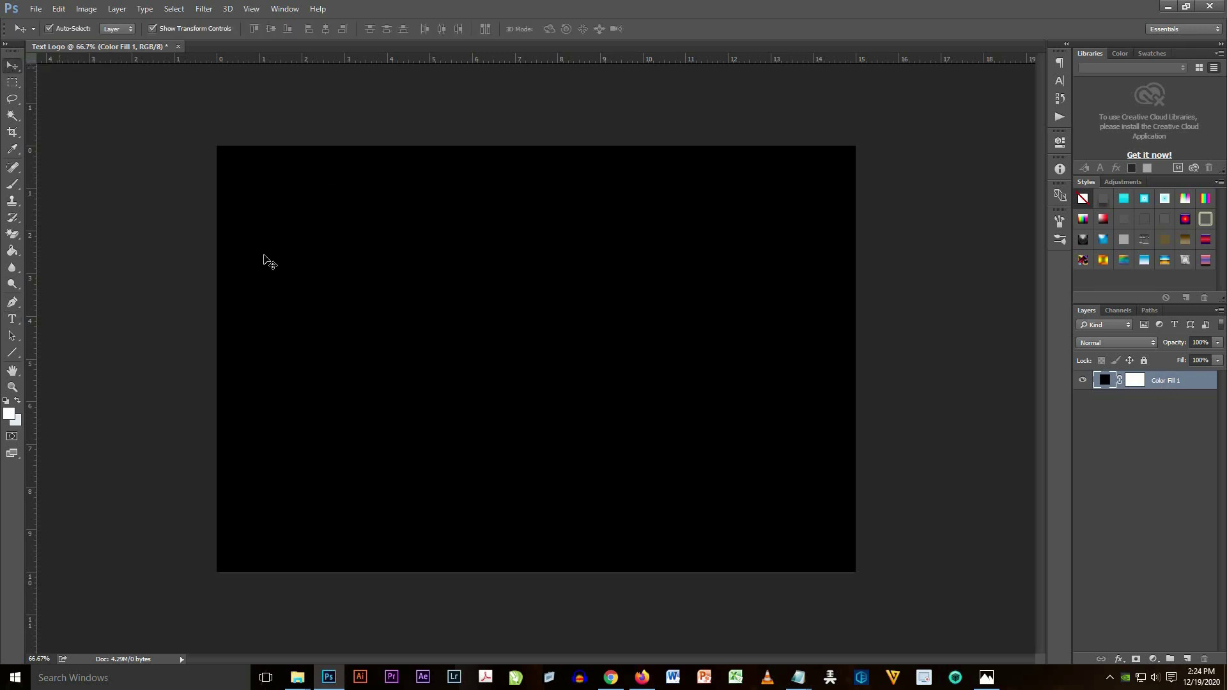
{"action": "left_click_drag", "start_coordinate": [34, 296], "coordinate": [217, 337]}
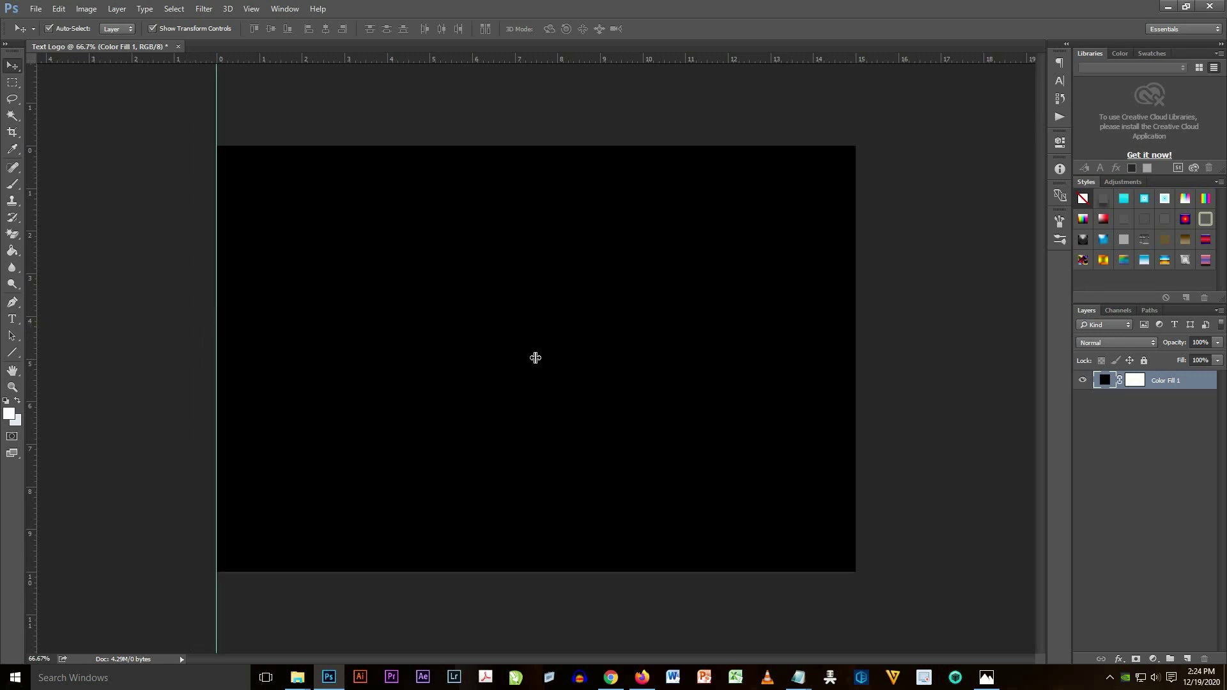
{"action": "left_click_drag", "start_coordinate": [536, 358], "coordinate": [854, 356]}
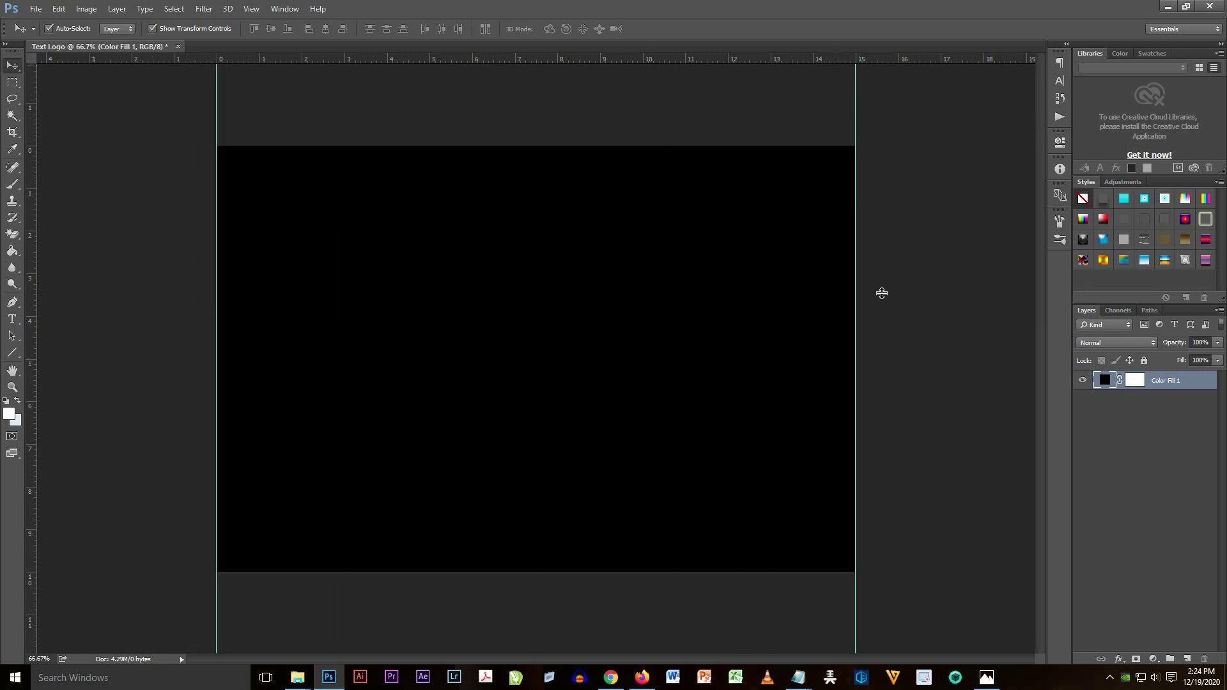
{"action": "left_click_drag", "start_coordinate": [881, 293], "coordinate": [956, 572]}
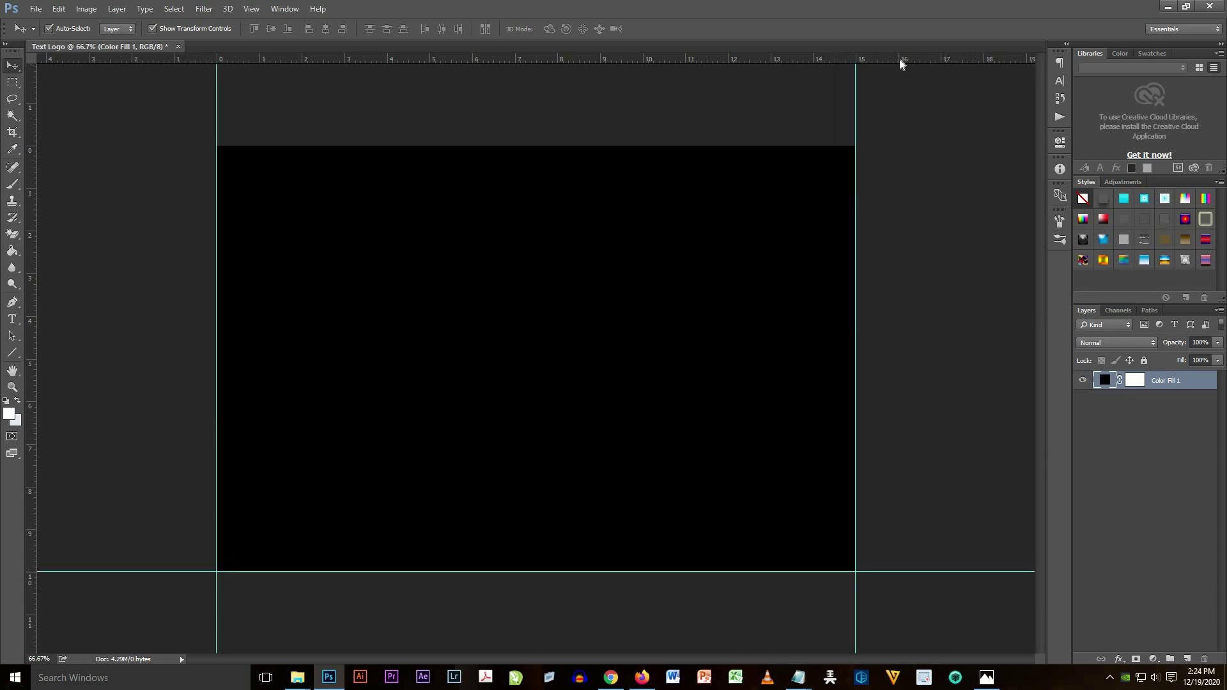
{"action": "left_click_drag", "start_coordinate": [901, 64], "coordinate": [918, 145]}
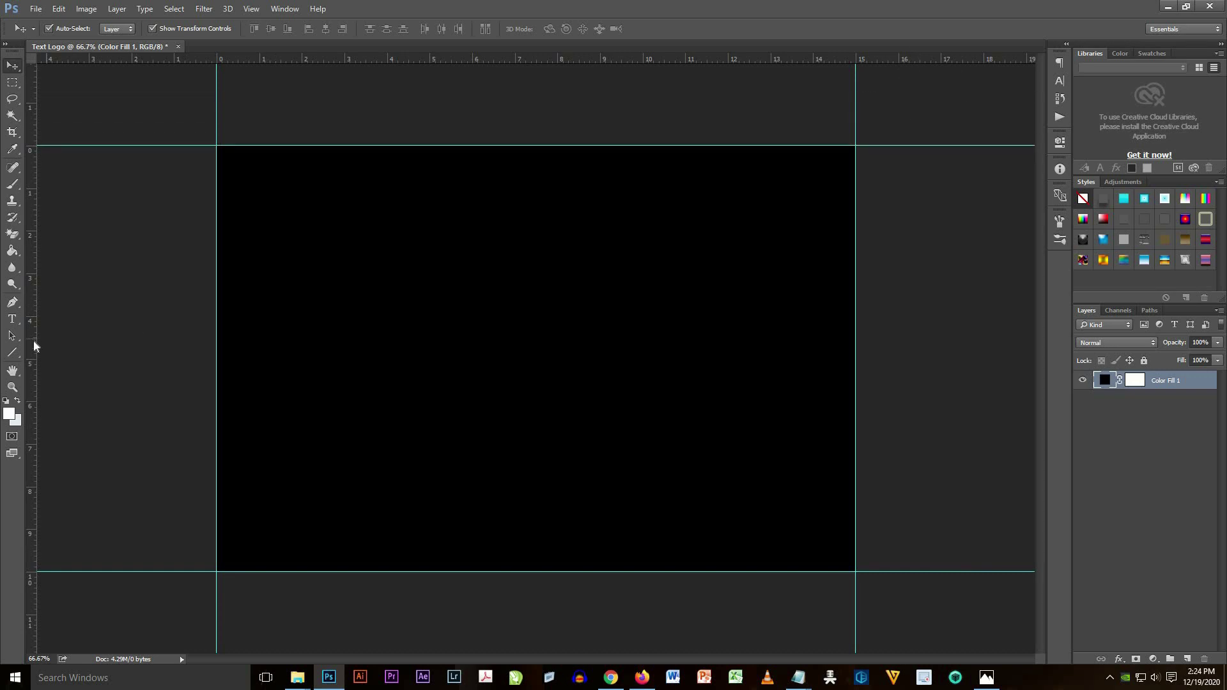
Step: Add vertical and horizontal centre guides and a new empty Layer 1
{"action": "left_click_drag", "start_coordinate": [34, 345], "coordinate": [536, 410]}
{"action": "left_click_drag", "start_coordinate": [638, 60], "coordinate": [718, 359]}
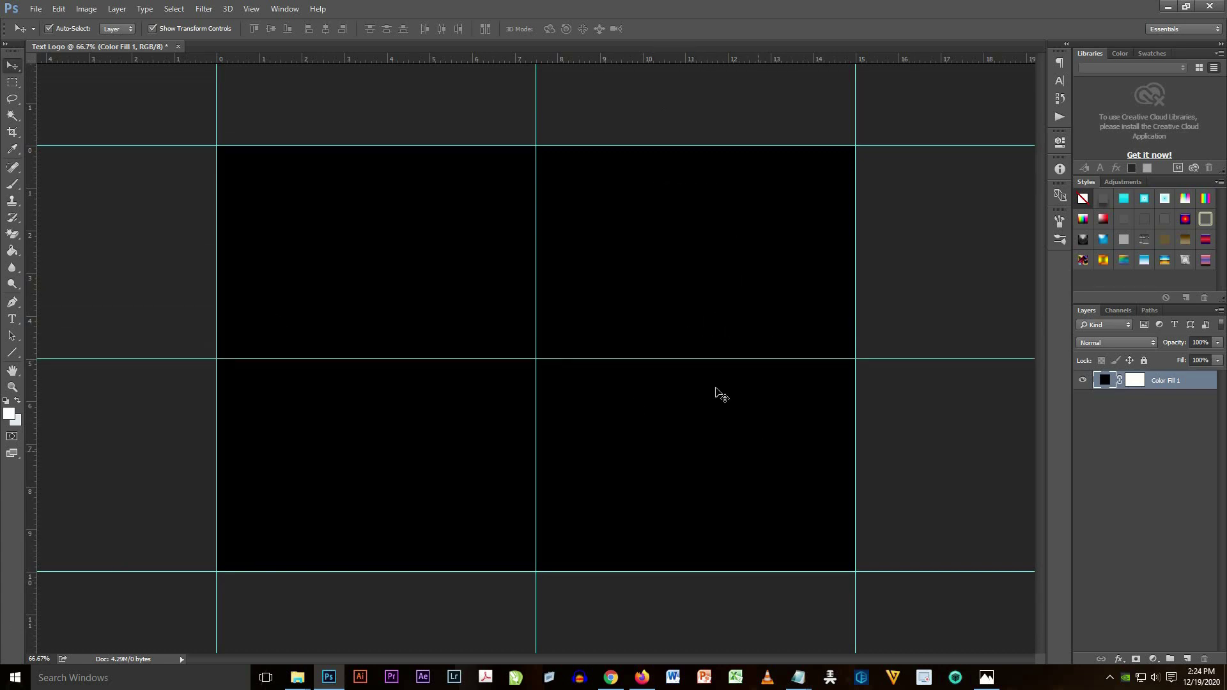
{"action": "left_click", "coordinate": [1186, 660]}
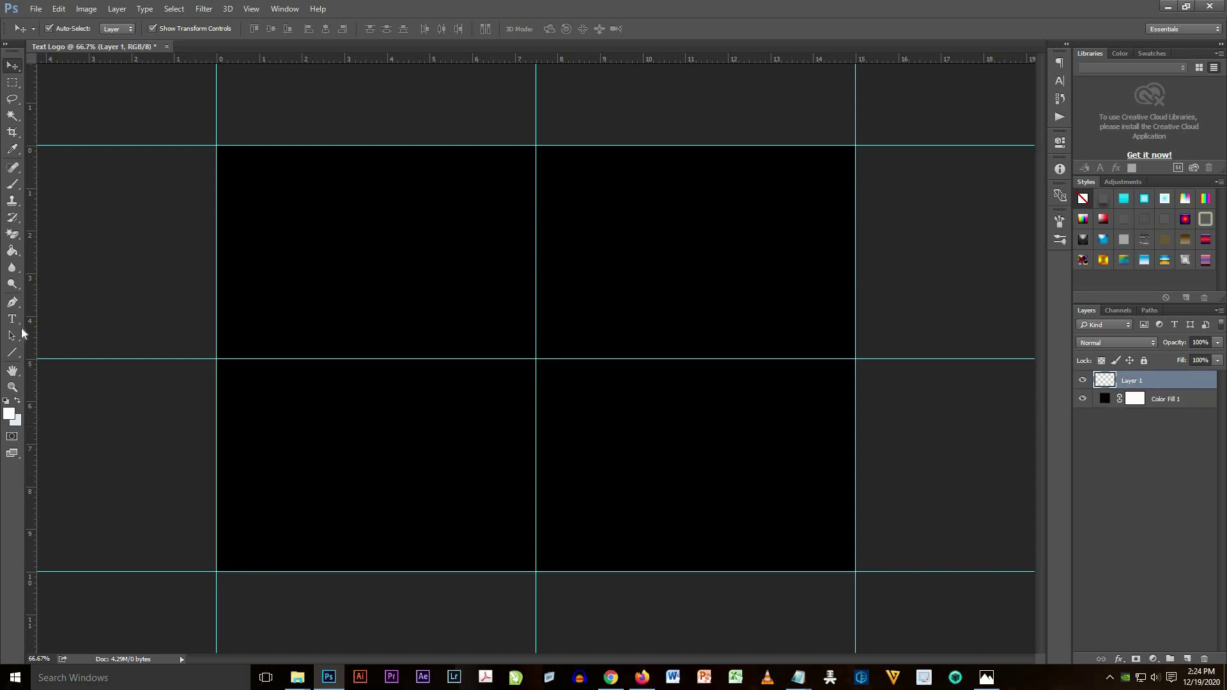
{"action": "left_click_drag", "start_coordinate": [12, 319], "coordinate": [53, 321]}
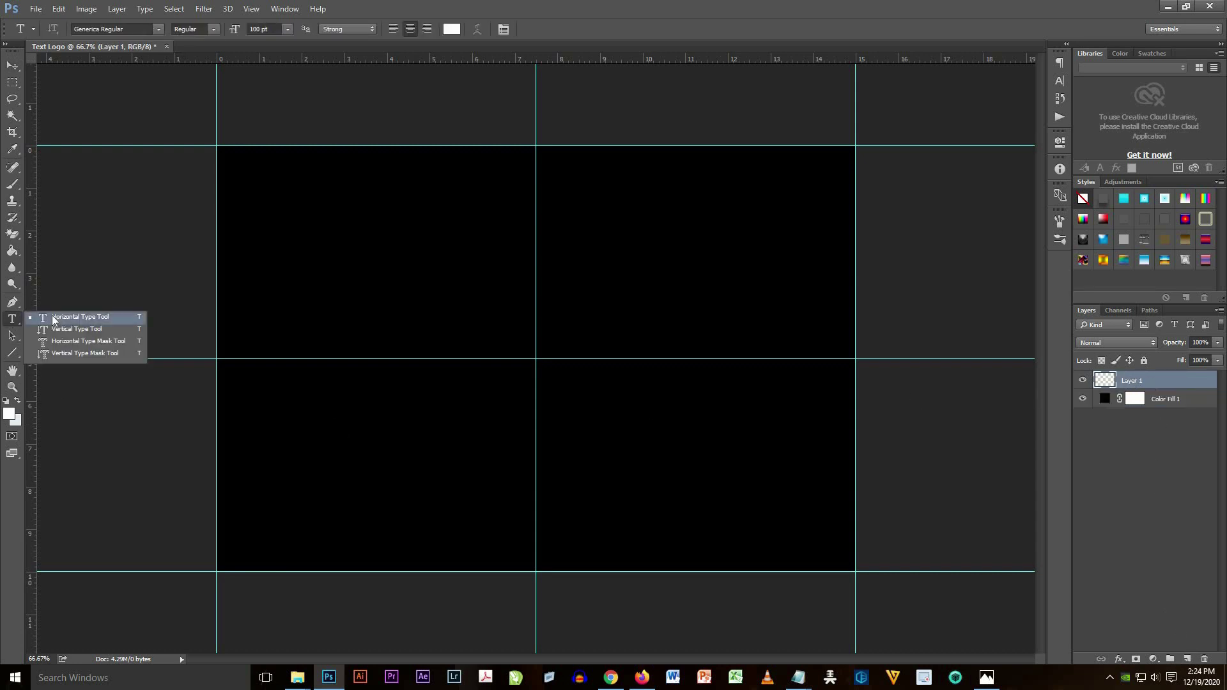
{"action": "left_click", "coordinate": [486, 312]}
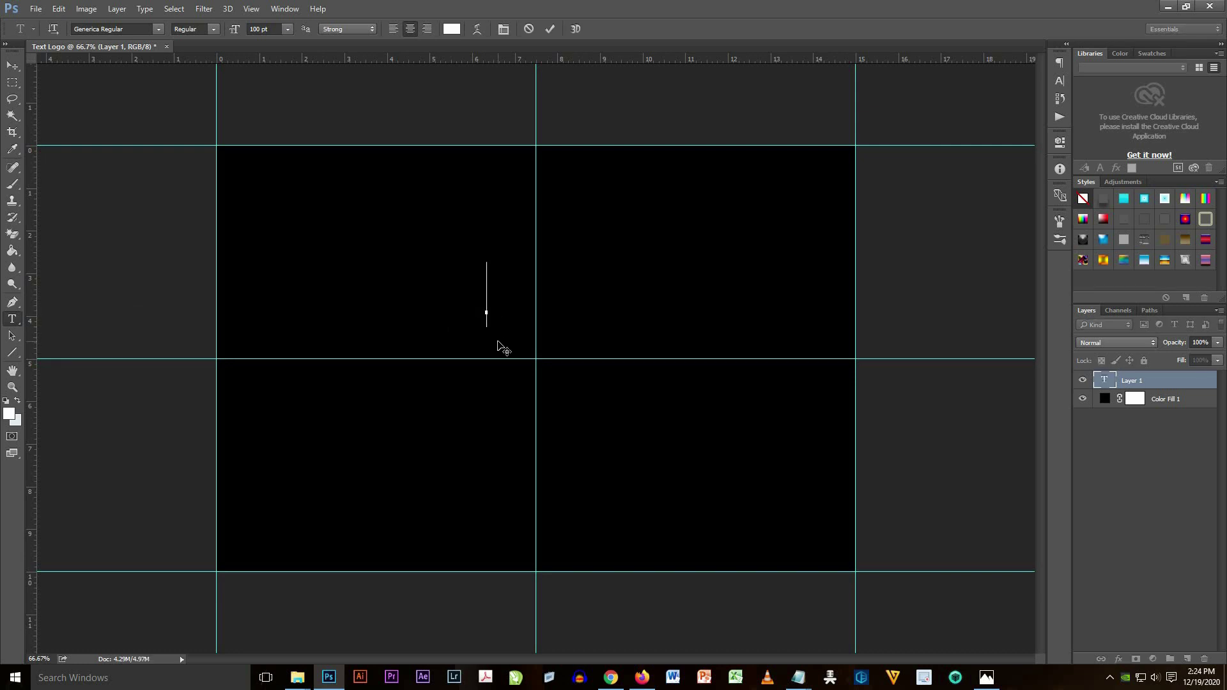
{"action": "type", "text": "SH"}
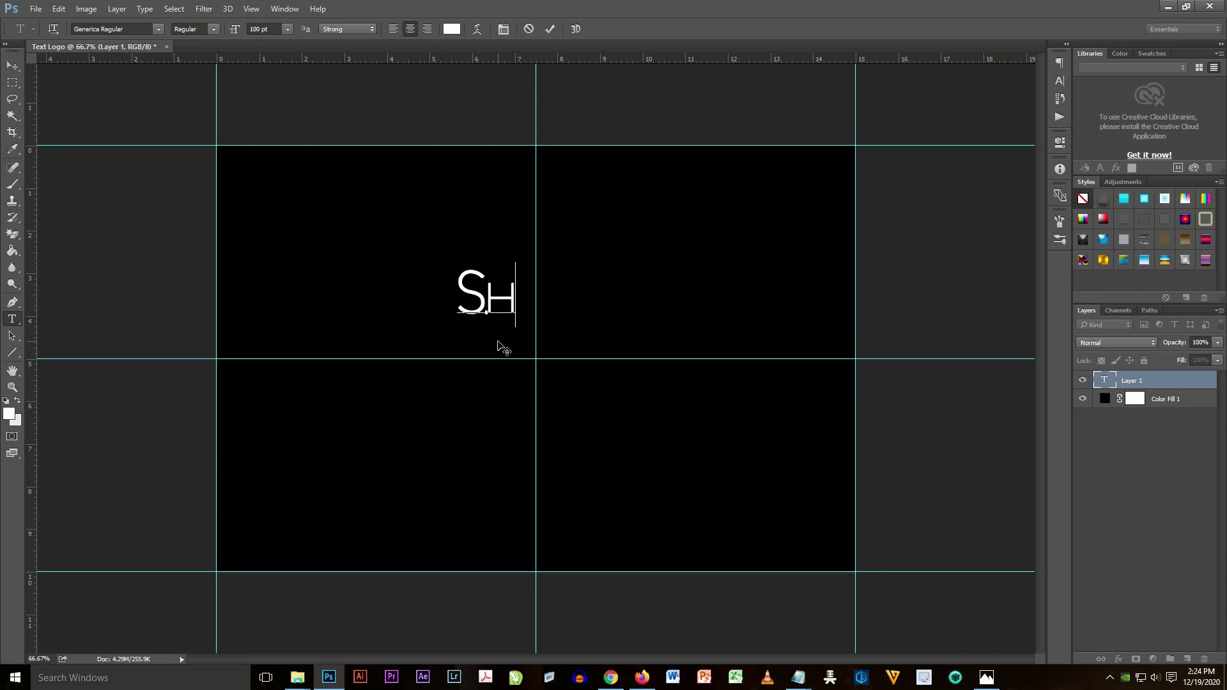
{"action": "key", "text": "BackSpace"}
{"action": "key", "text": "BackSpace"}
{"action": "type", "text": "S"}
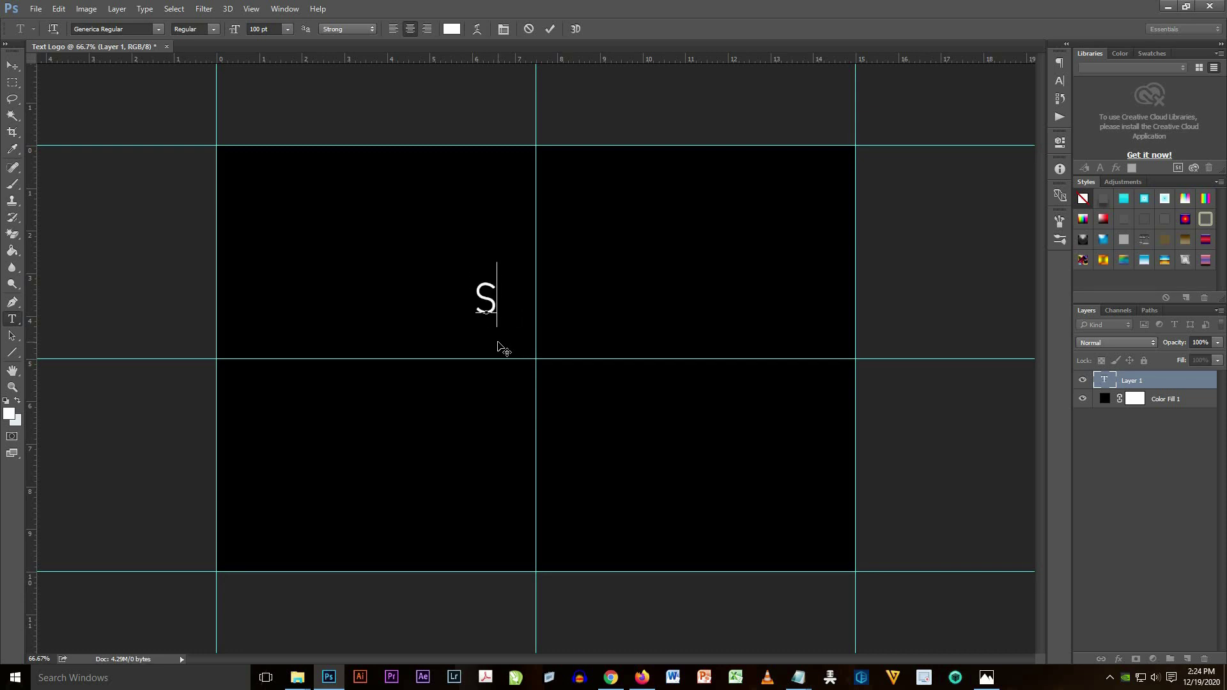
{"action": "type", "text": "HAN"}
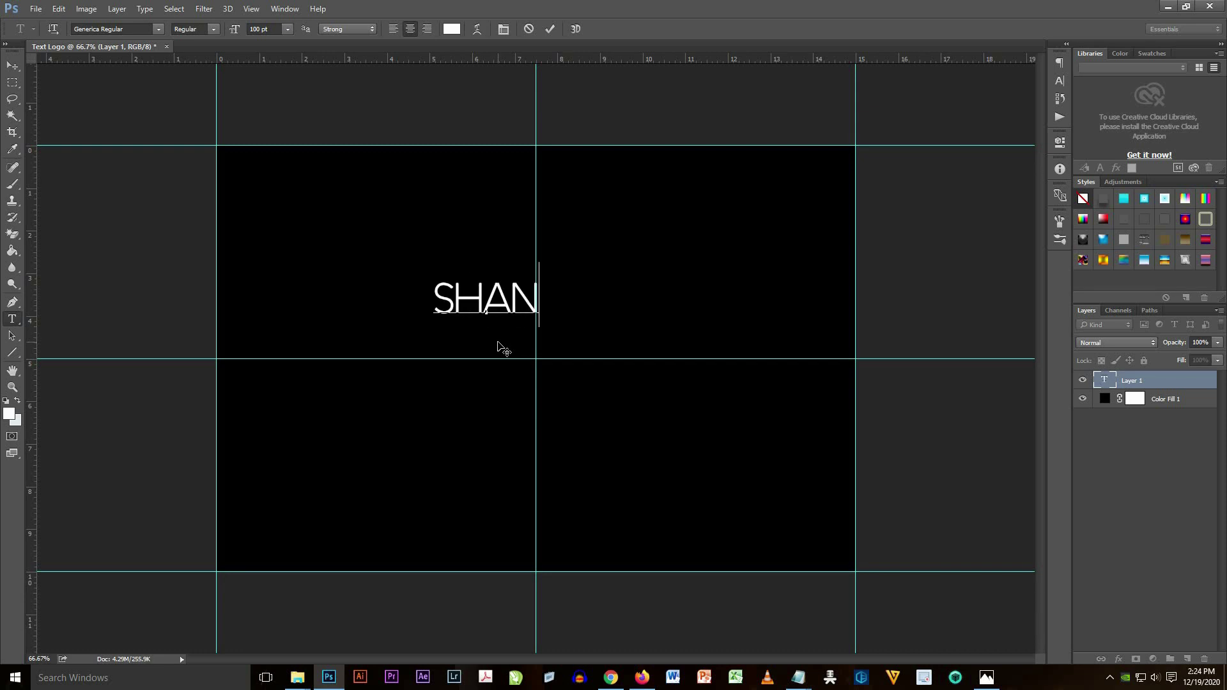
{"action": "type", "text": "A PE"}
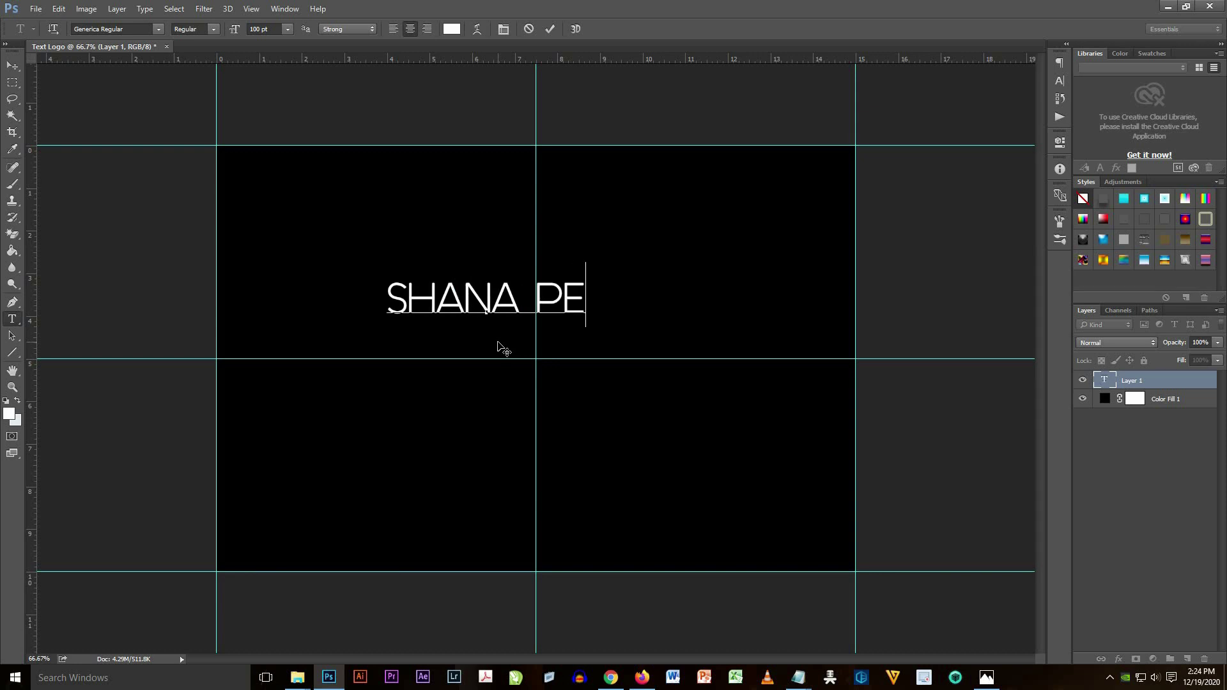
{"action": "type", "text": "TERSEN"}
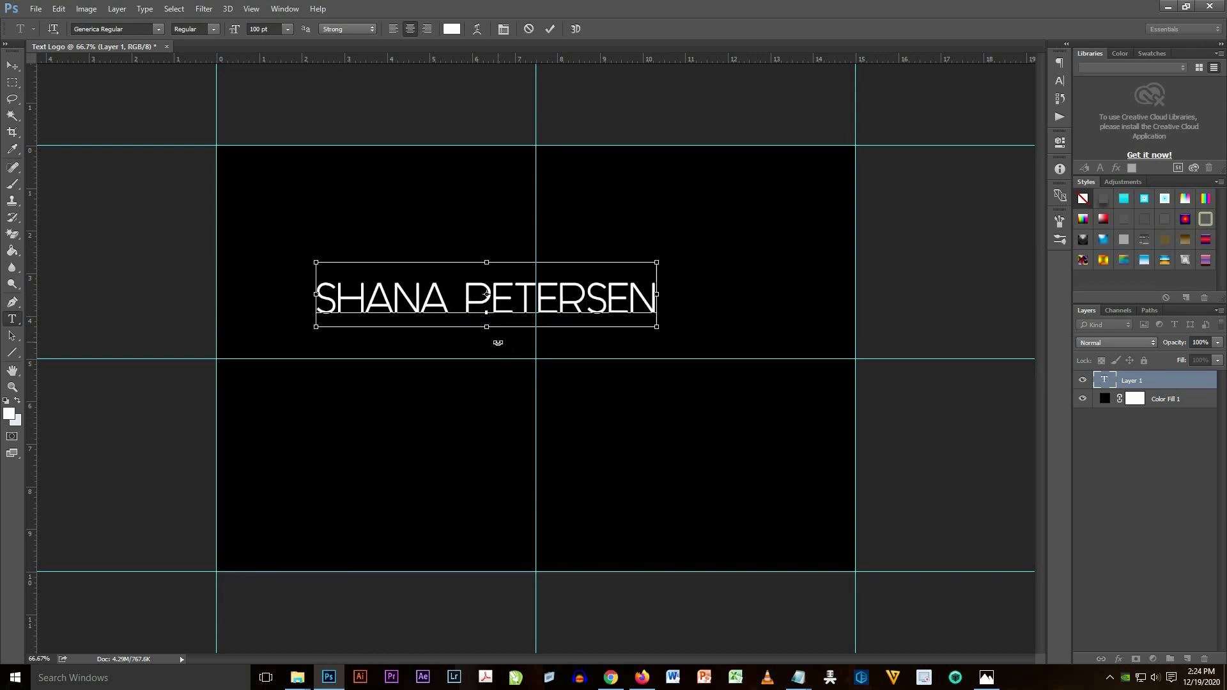
{"action": "key", "text": "ctrl+a"}
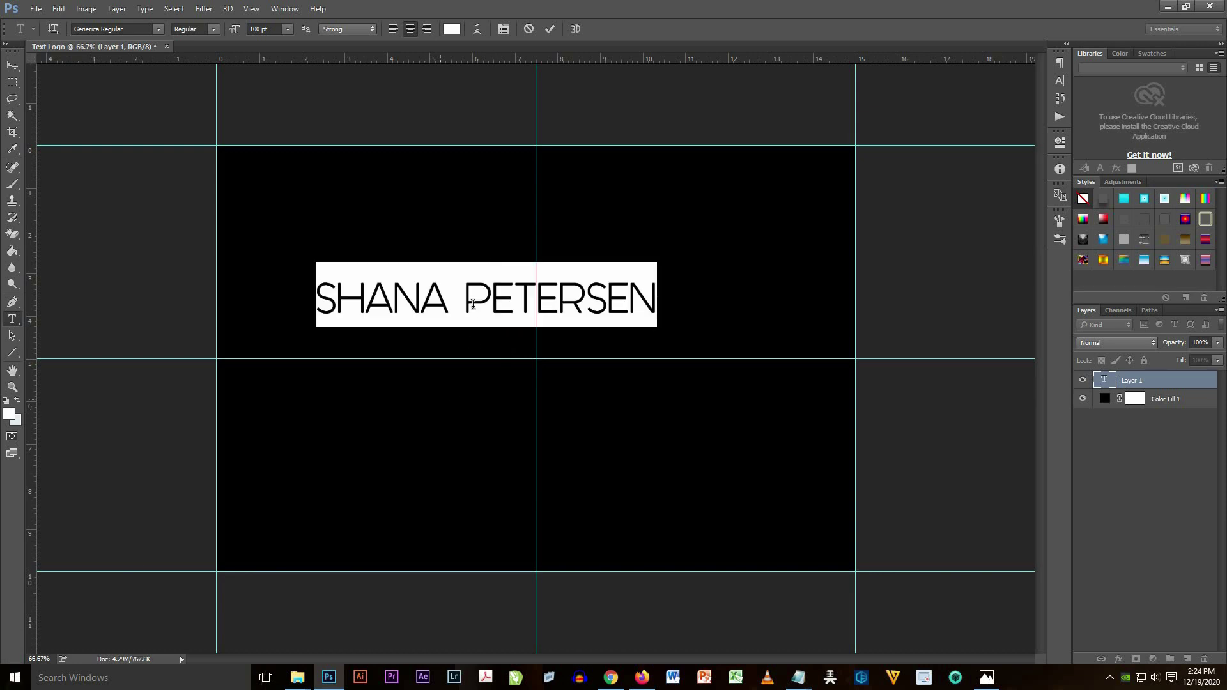
{"action": "left_click_drag", "start_coordinate": [646, 282], "coordinate": [282, 281]}
Step: Set the name's tracking to 50 in the Character panel and commit it
{"action": "left_click", "coordinate": [1058, 80]}
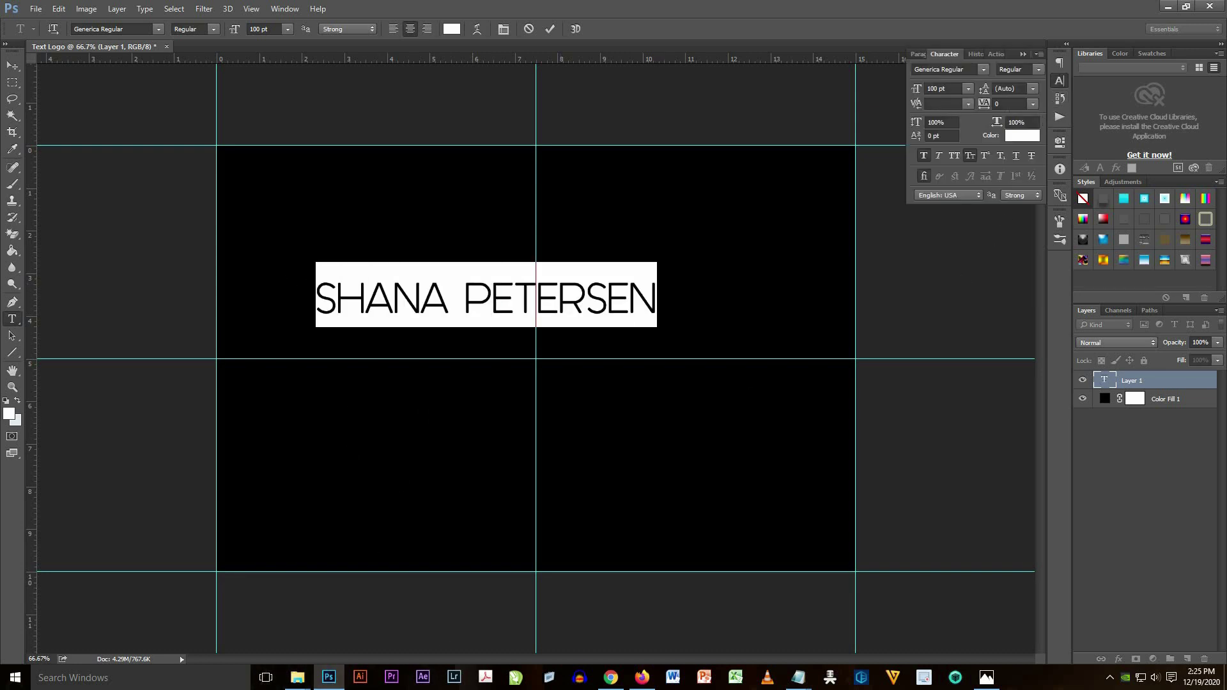
{"action": "left_click", "coordinate": [1033, 104]}
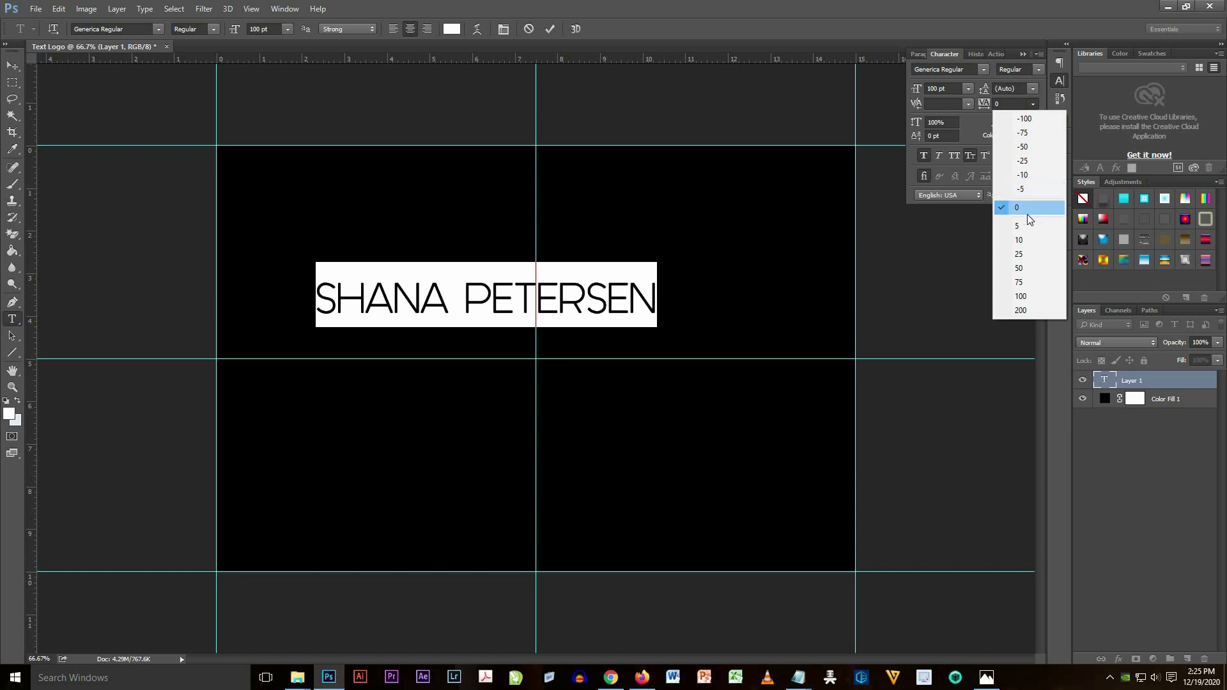
{"action": "left_click", "coordinate": [1033, 267]}
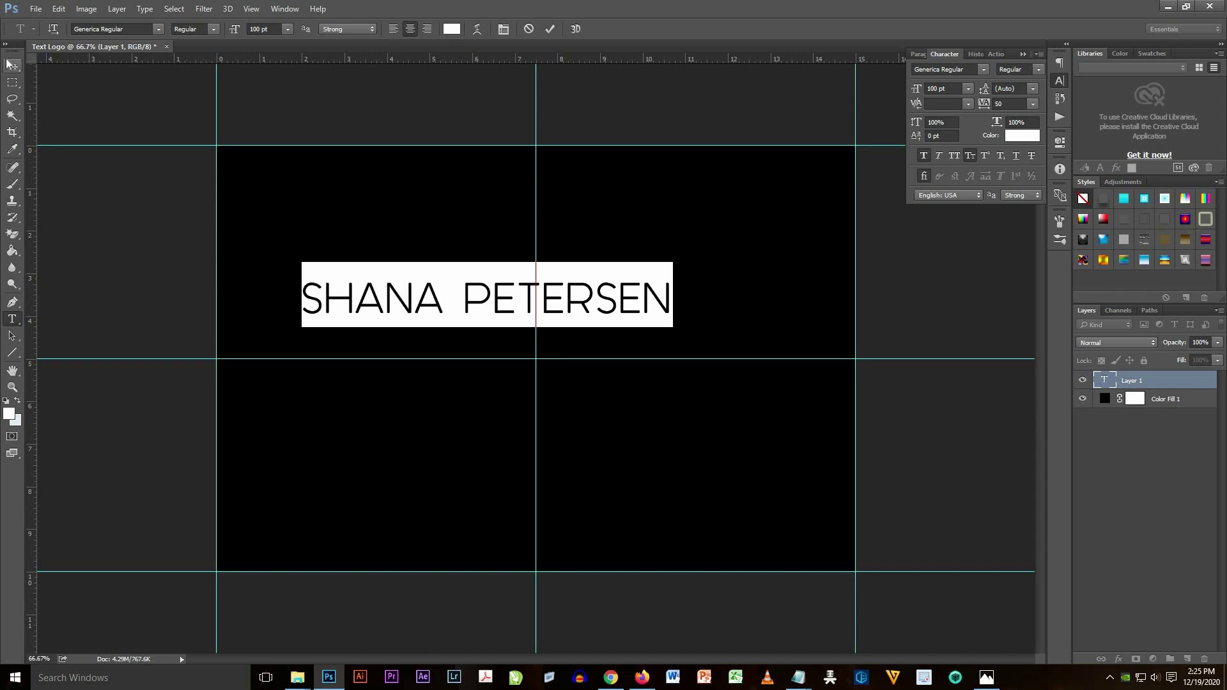
{"action": "left_click_drag", "start_coordinate": [12, 65], "coordinate": [48, 70]}
{"action": "left_click", "coordinate": [48, 66]}
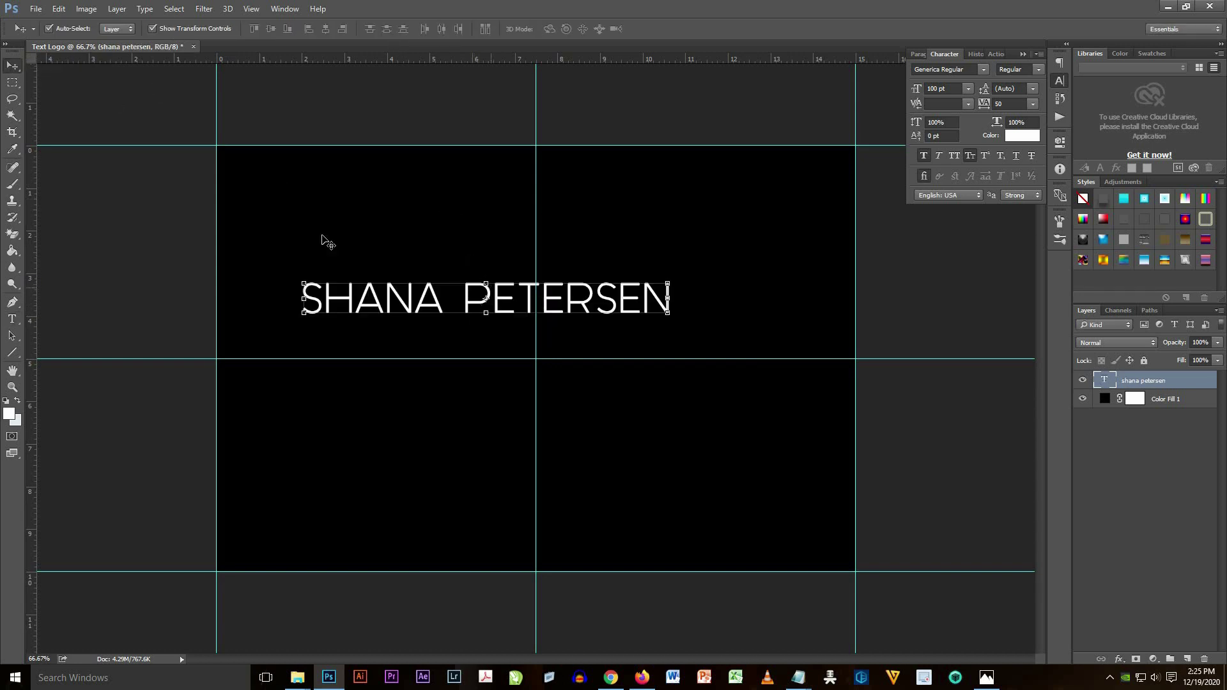
{"action": "left_click", "coordinate": [12, 318]}
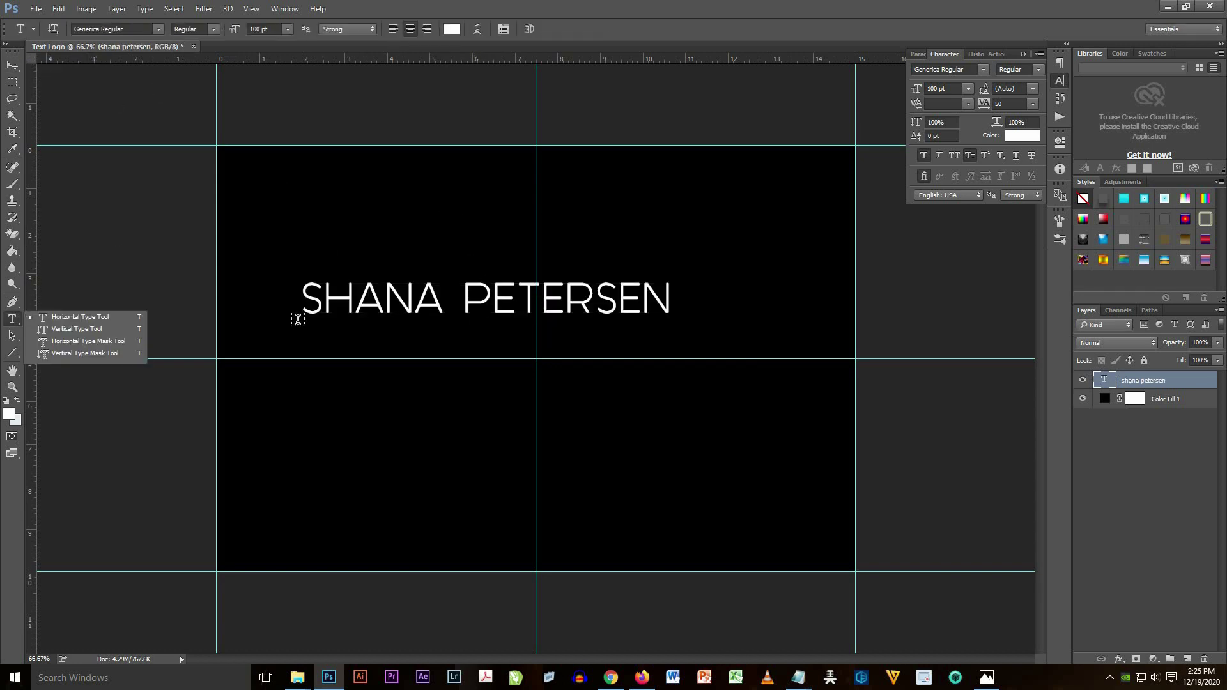
{"action": "left_click", "coordinate": [14, 68]}
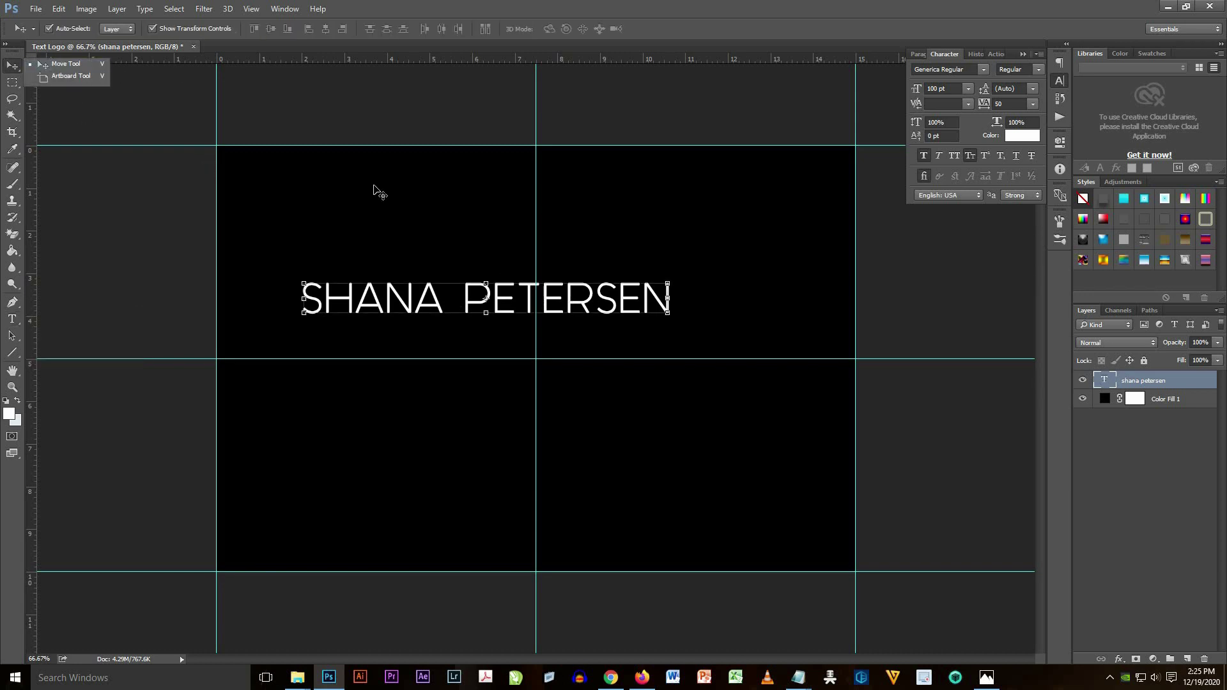
{"action": "left_click", "coordinate": [539, 305]}
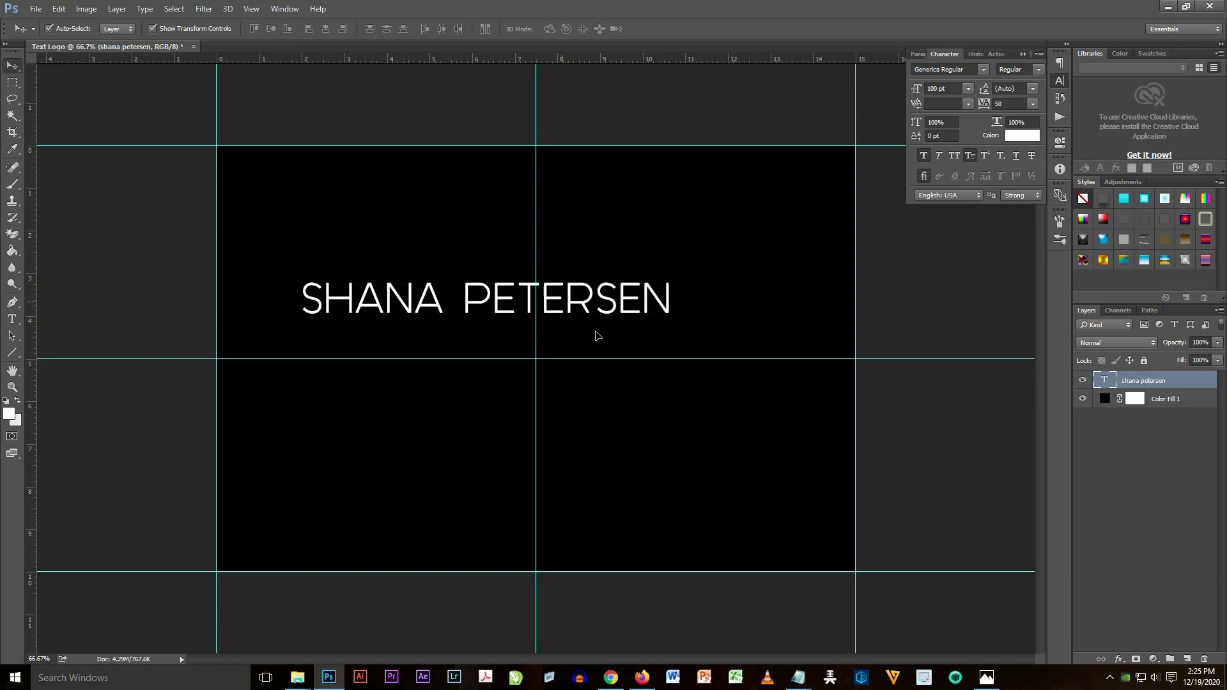
{"action": "left_click_drag", "start_coordinate": [569, 312], "coordinate": [623, 362]}
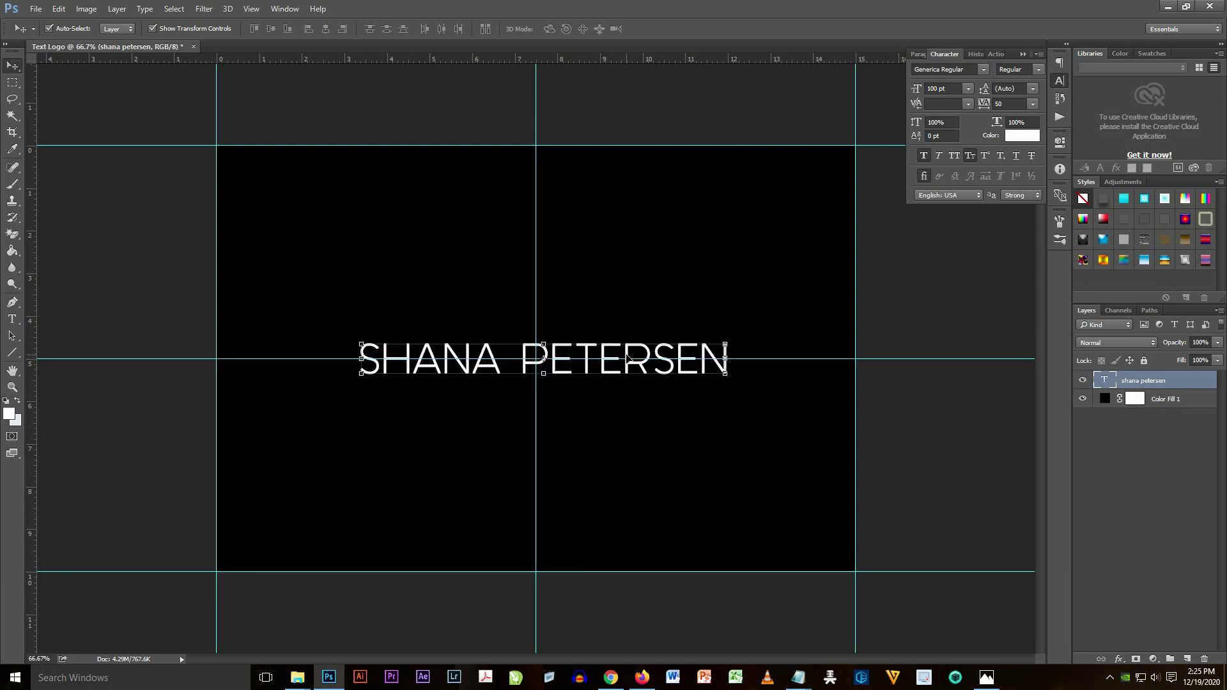
{"action": "key", "text": "shift+Left"}
{"action": "key", "text": "shift+Left"}
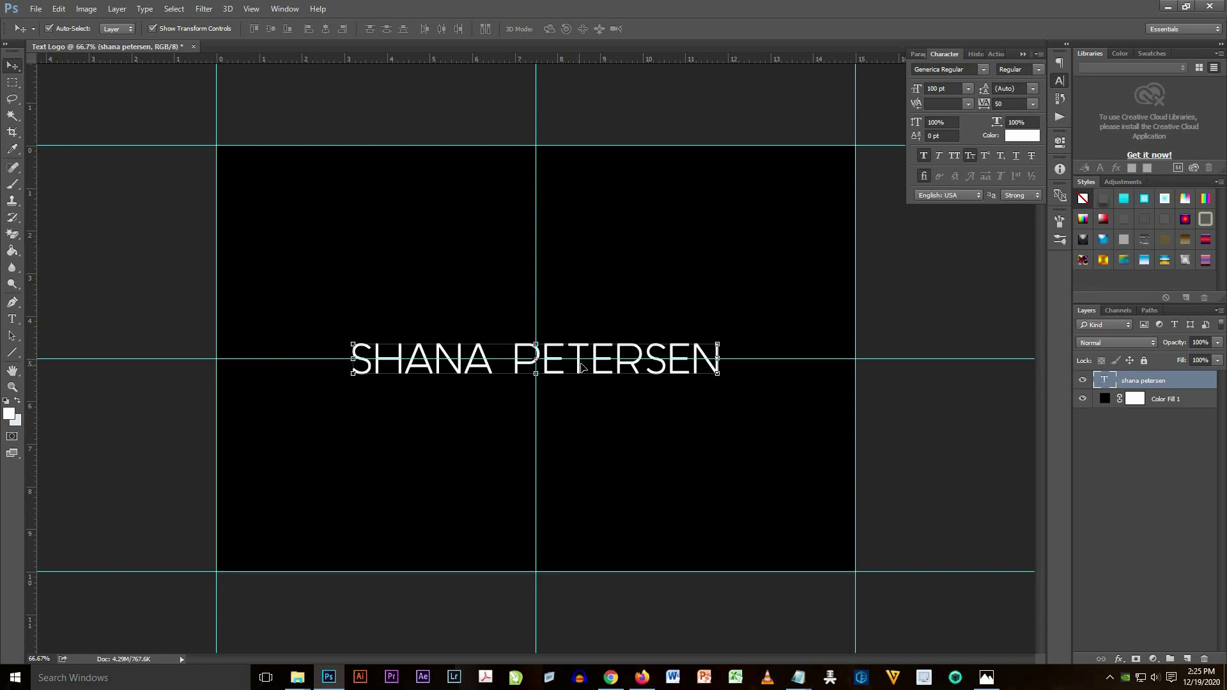
Step: Enlarge the name text to 300 pt
{"action": "left_click", "coordinate": [11, 319]}
{"action": "left_click", "coordinate": [61, 316]}
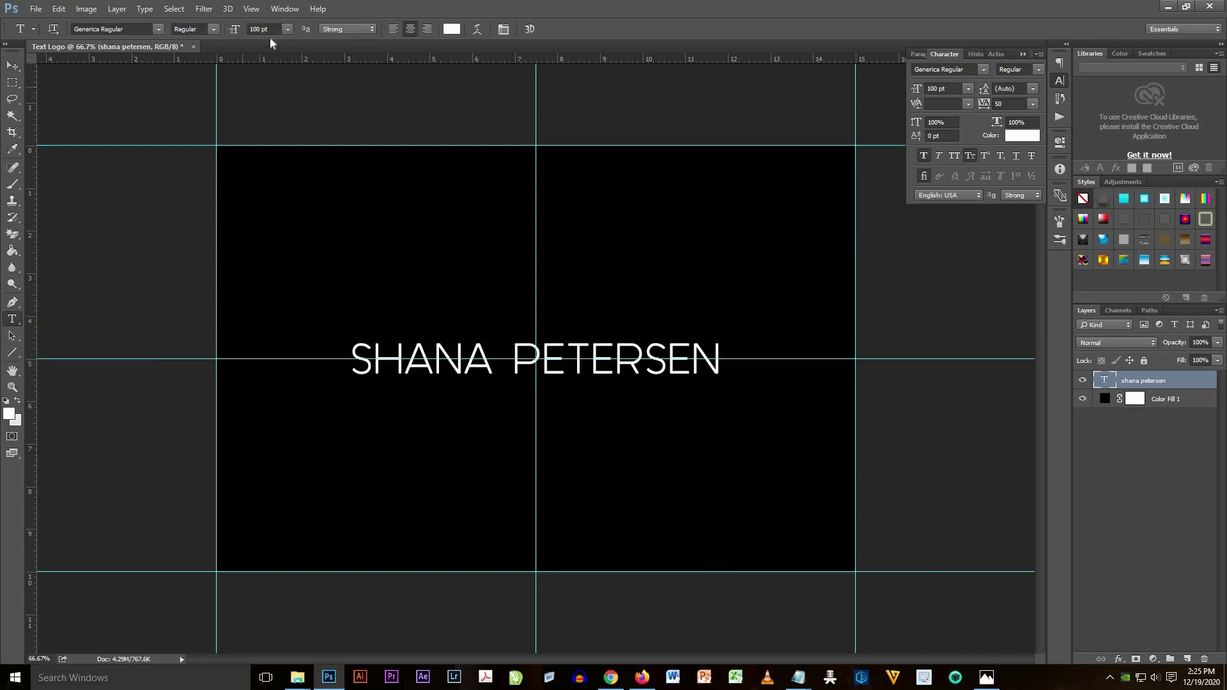
{"action": "left_click", "coordinate": [234, 30]}
{"action": "type", "text": "300"}
{"action": "key", "text": "Return"}
{"action": "left_click", "coordinate": [571, 319]}
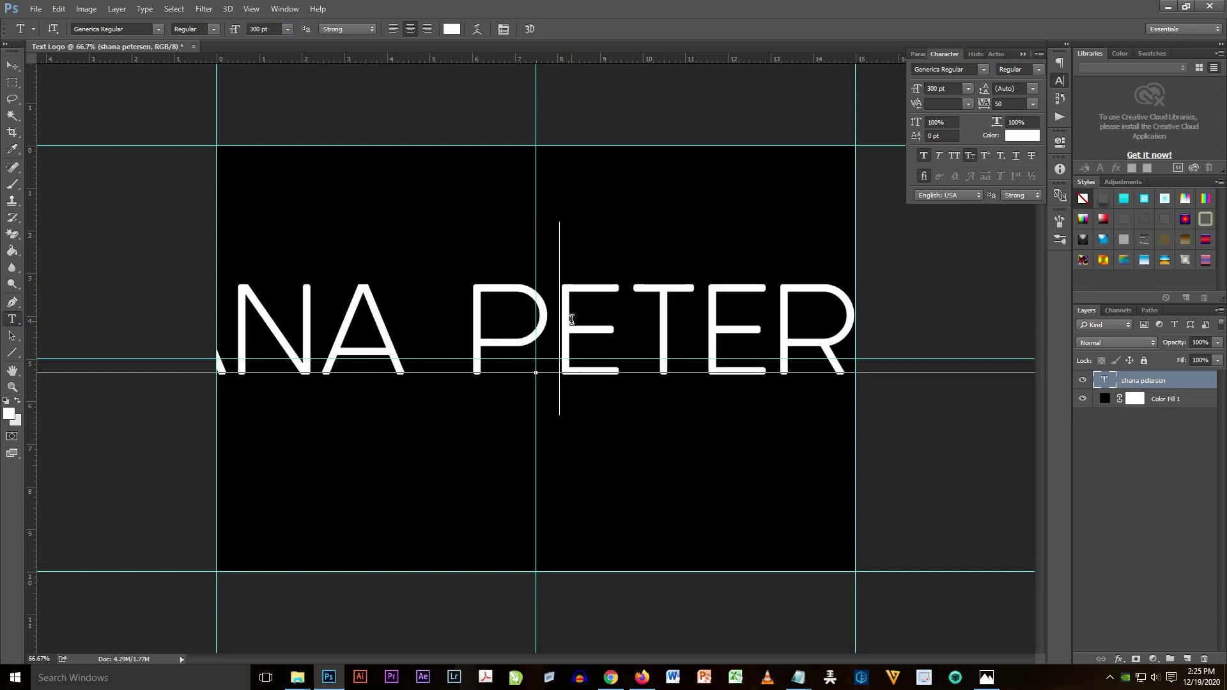
{"action": "left_click", "coordinate": [12, 65]}
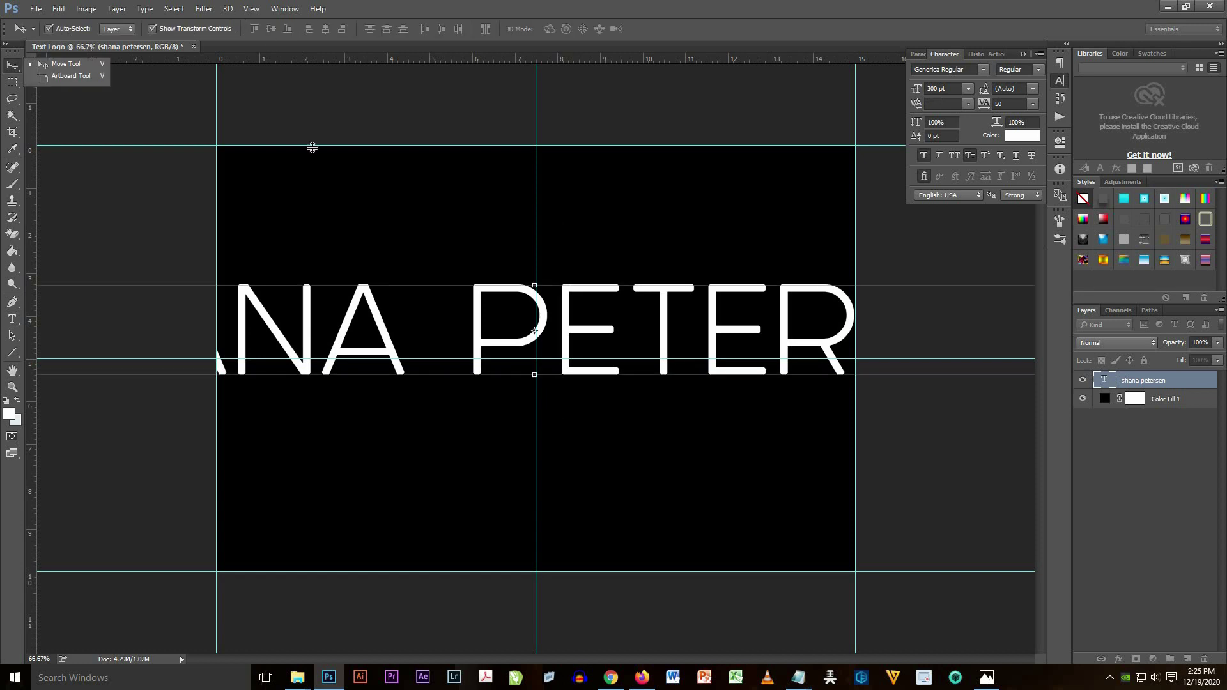
Step: Reduce the name to 160 pt, then 140 pt, and hide the guides
{"action": "left_click", "coordinate": [11, 319]}
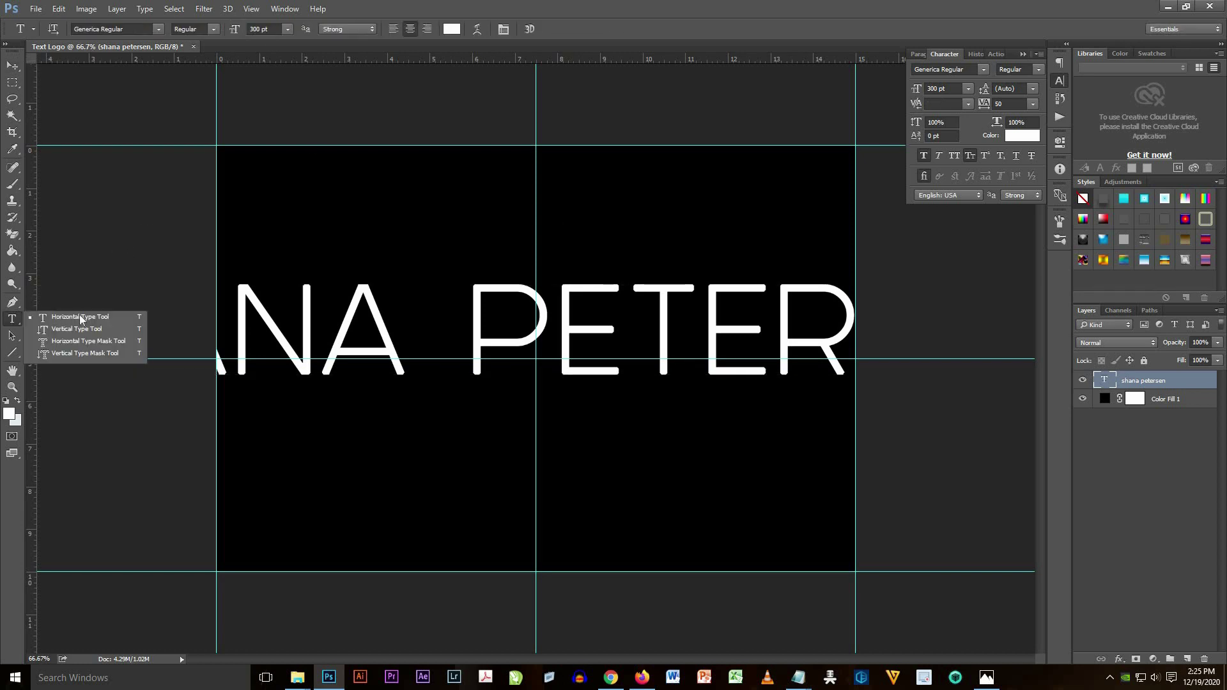
{"action": "left_click", "coordinate": [80, 315]}
{"action": "left_click", "coordinate": [257, 28]}
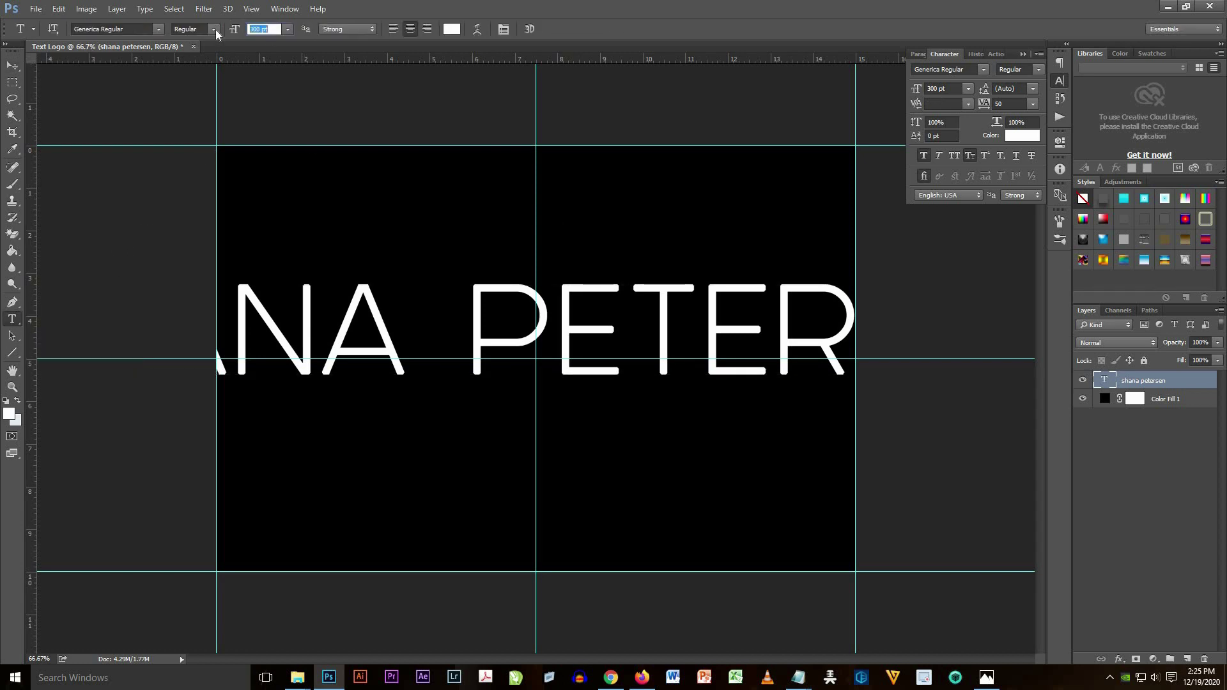
{"action": "type", "text": "160"}
{"action": "key", "text": "Return"}
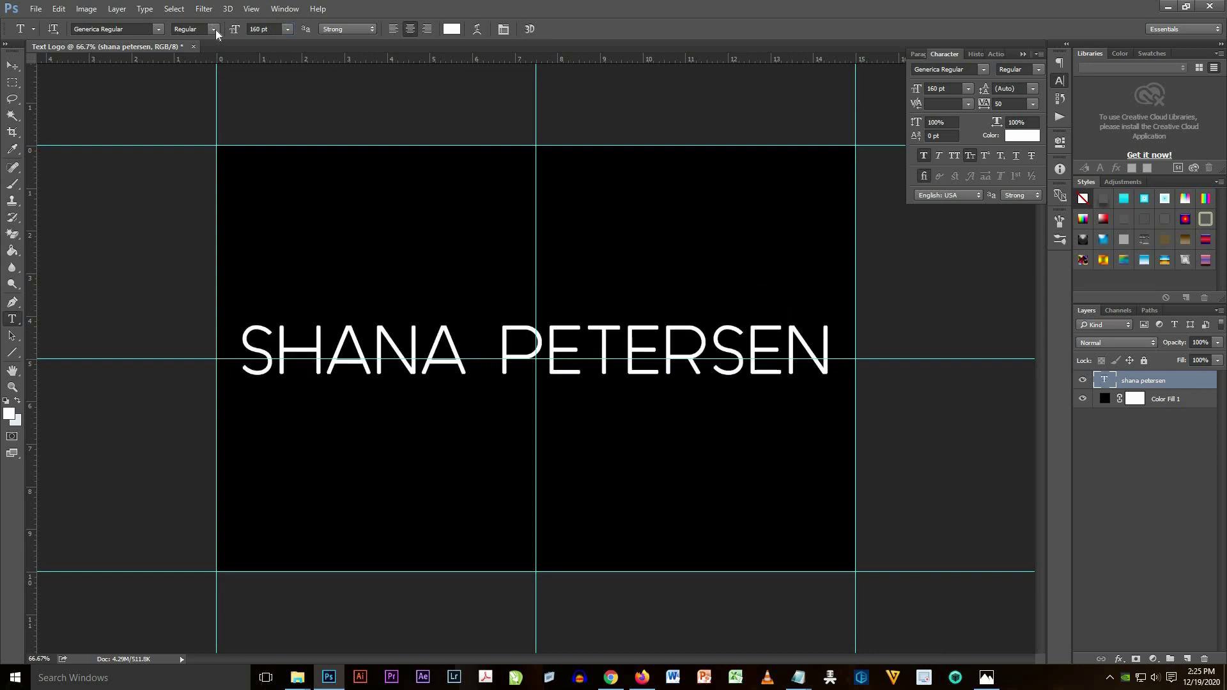
{"action": "left_click", "coordinate": [235, 32]}
{"action": "type", "text": "140"}
{"action": "key", "text": "Return"}
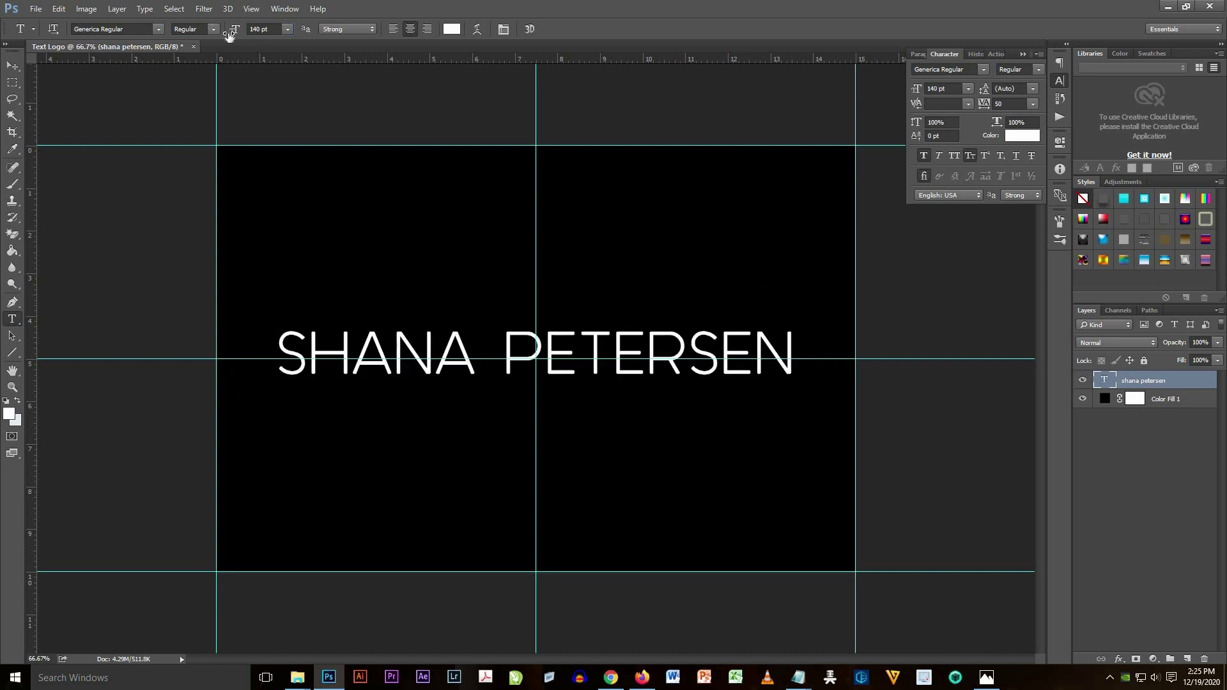
{"action": "left_click", "coordinate": [13, 65]}
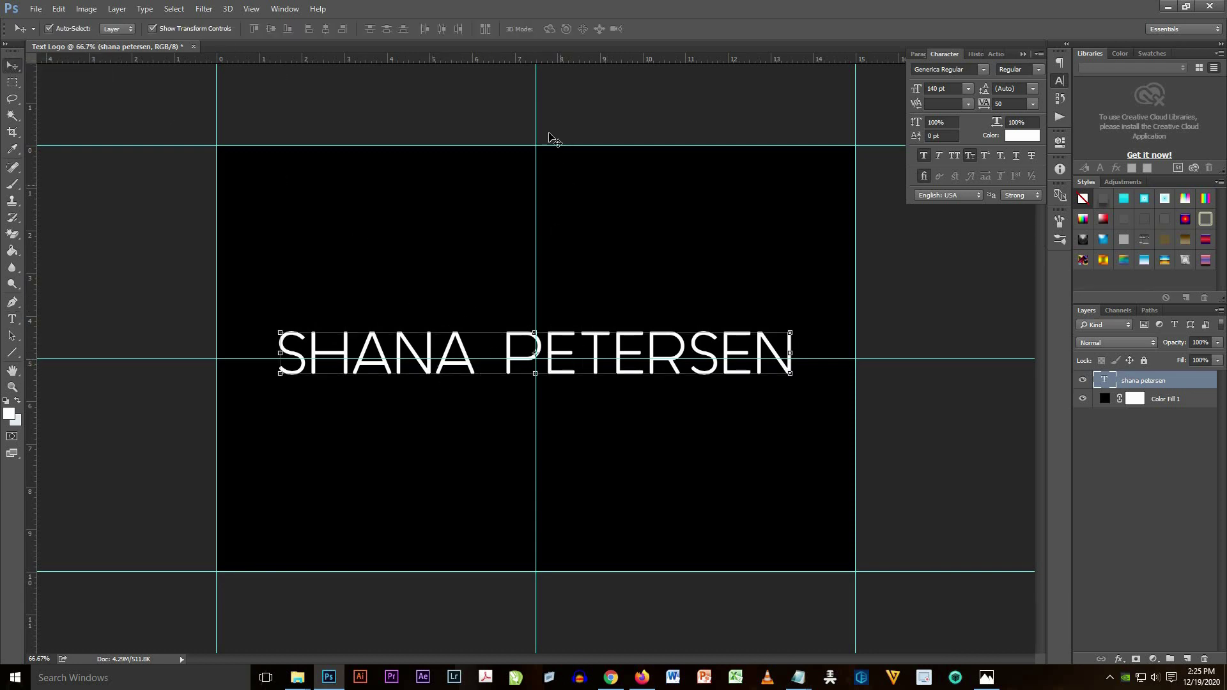
{"action": "key", "text": "ctrl+h"}
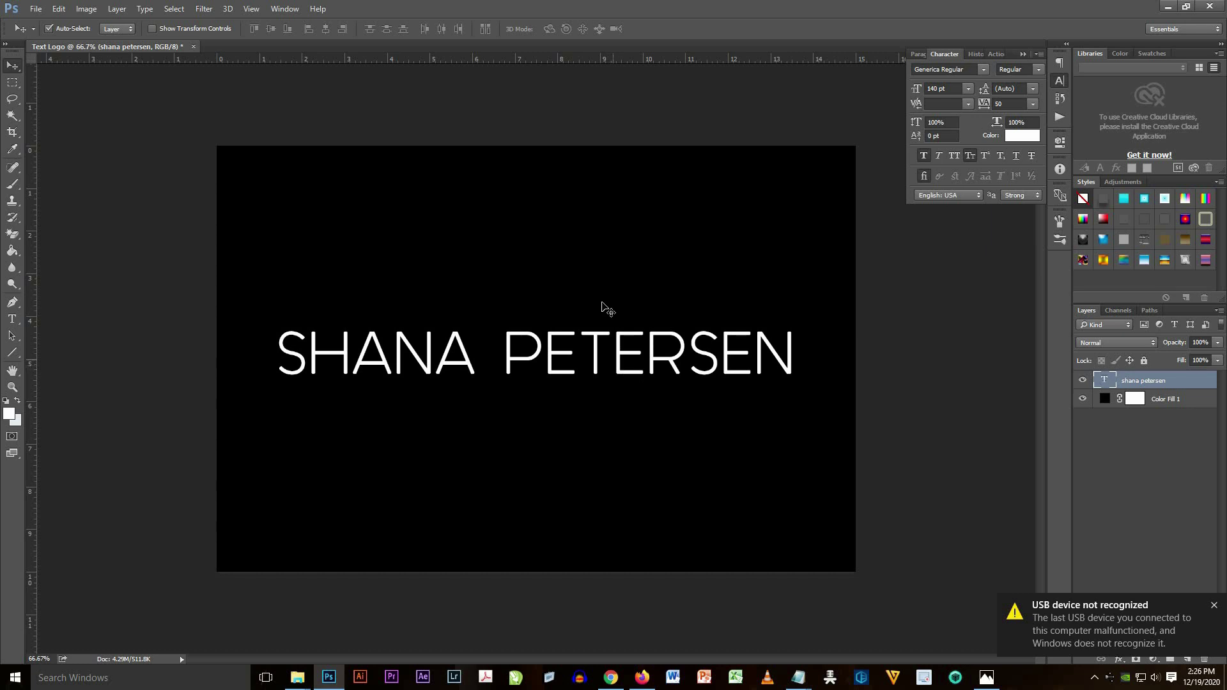
Step: Set anti-aliasing to Sharp, turn off Small Caps and turn on All Caps
{"action": "left_click", "coordinate": [14, 319]}
{"action": "left_click", "coordinate": [531, 244]}
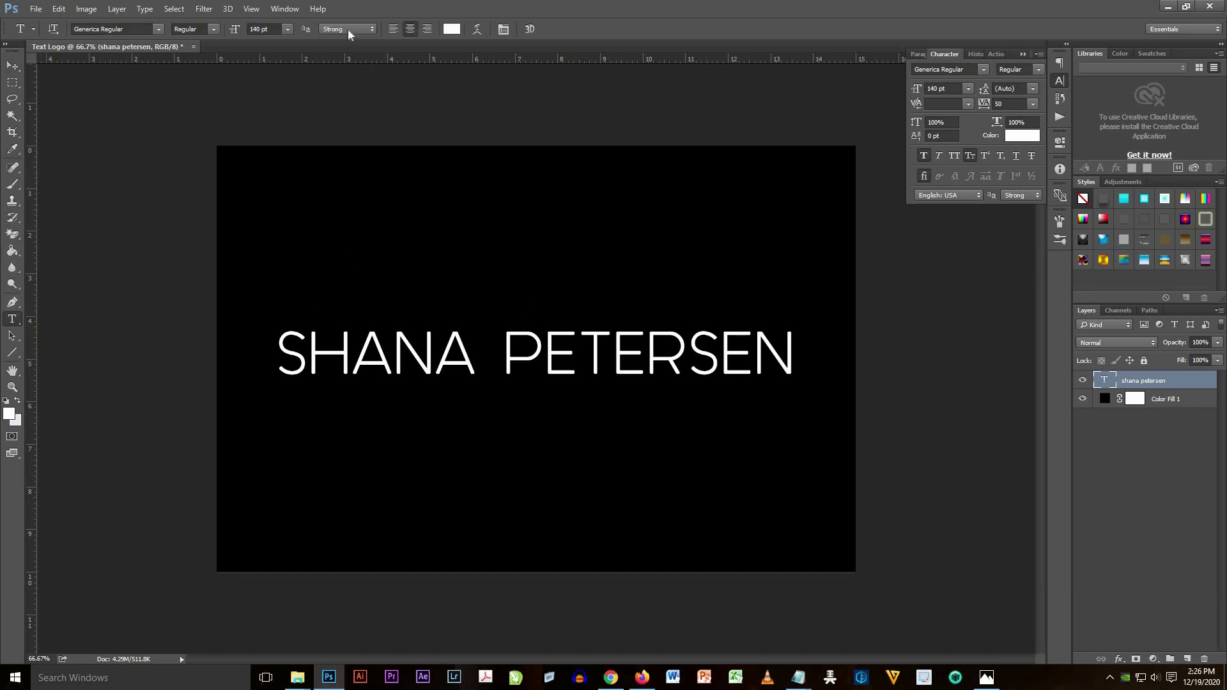
{"action": "left_click", "coordinate": [349, 31]}
{"action": "left_click", "coordinate": [348, 48]}
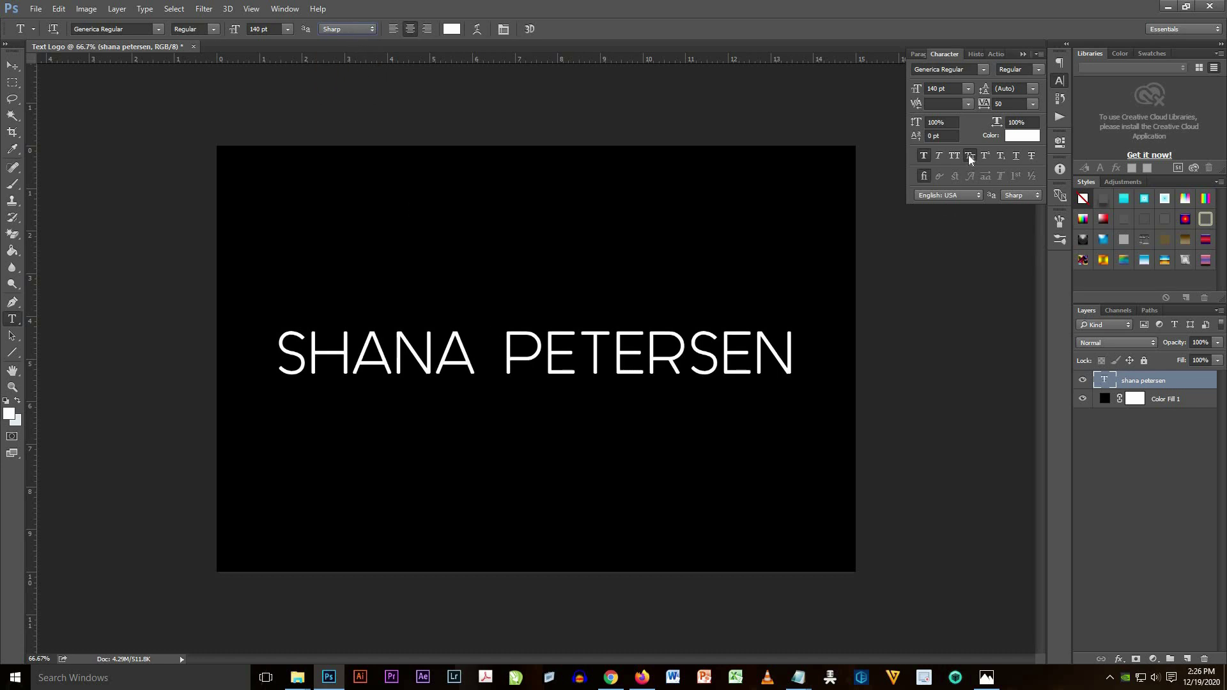
{"action": "key", "text": "ctrl+shift+h"}
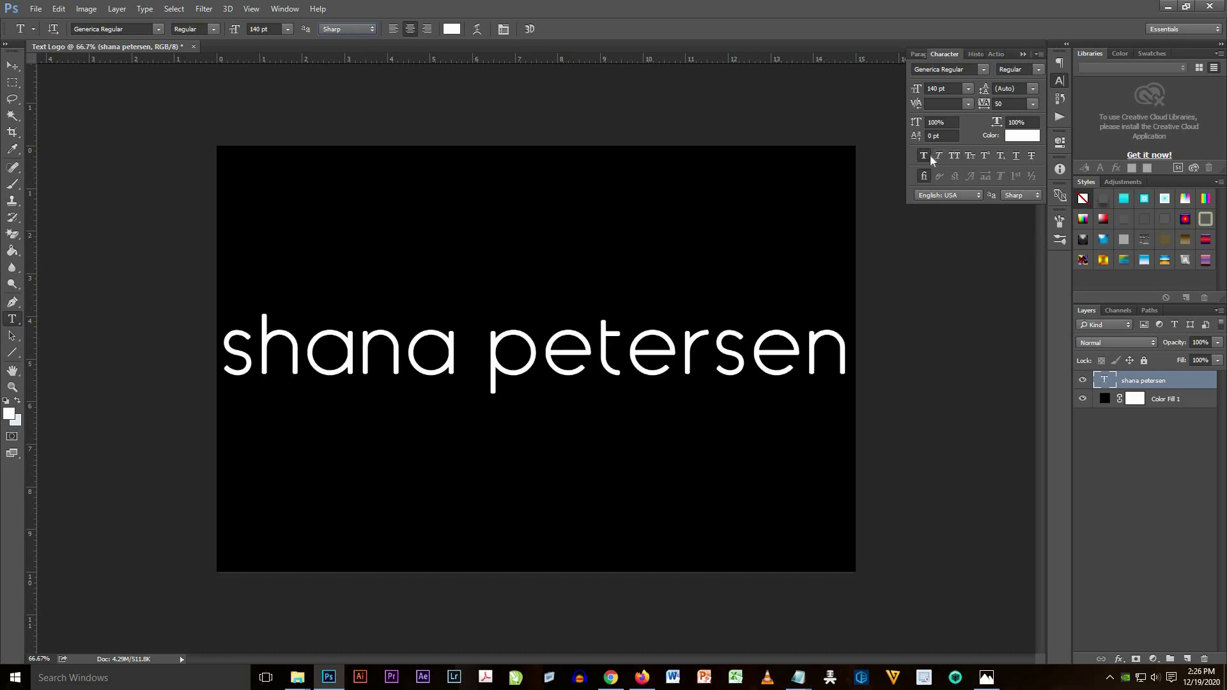
{"action": "left_click", "coordinate": [959, 155]}
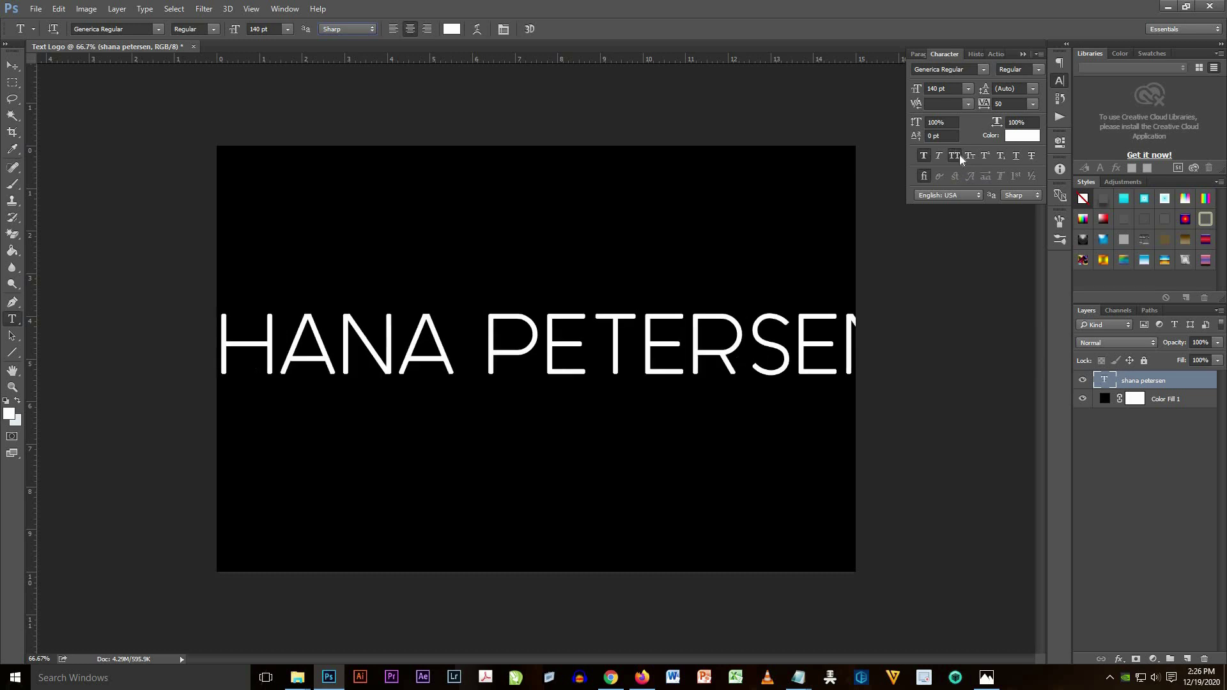
Step: Resize the name text to 100 pt, remove Faux Bold, and commit
{"action": "left_click", "coordinate": [711, 339]}
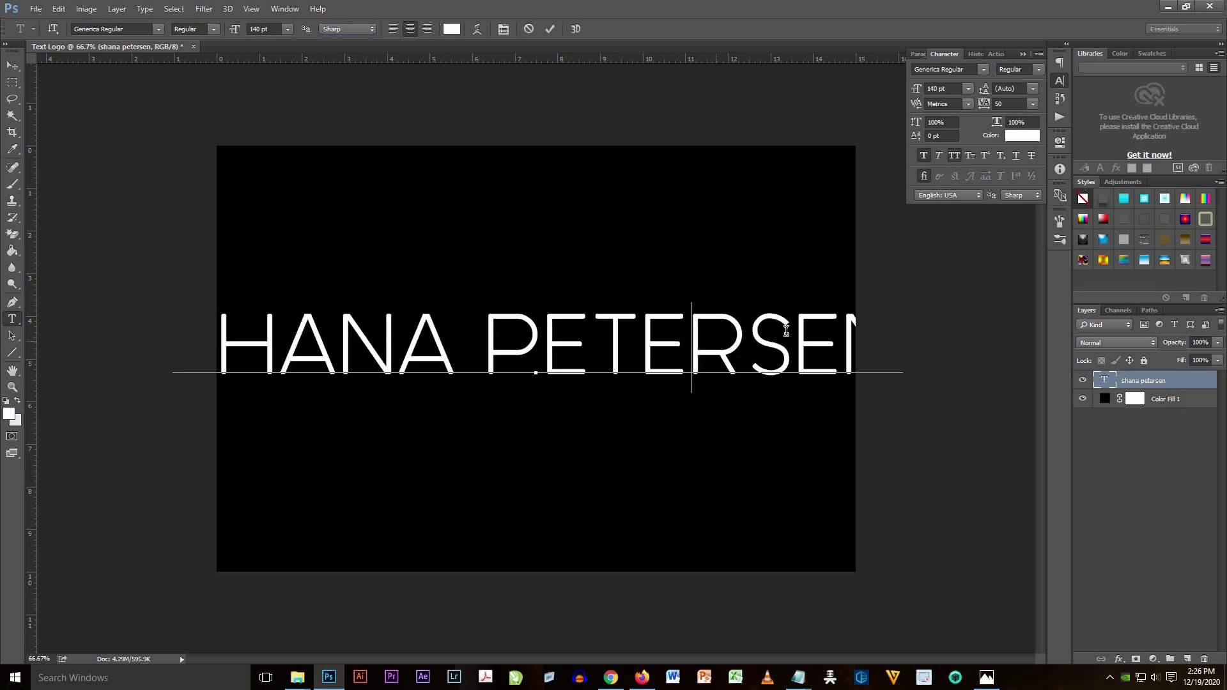
{"action": "left_click", "coordinate": [289, 339]}
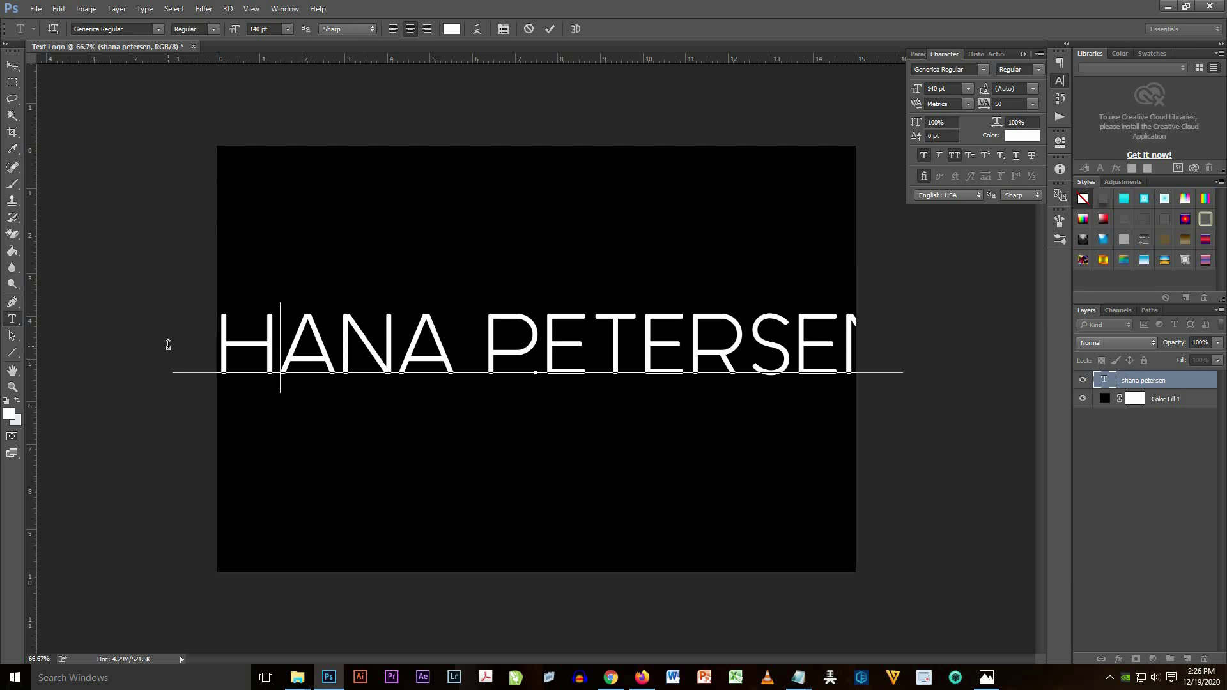
{"action": "left_click_drag", "start_coordinate": [168, 344], "coordinate": [1005, 345]}
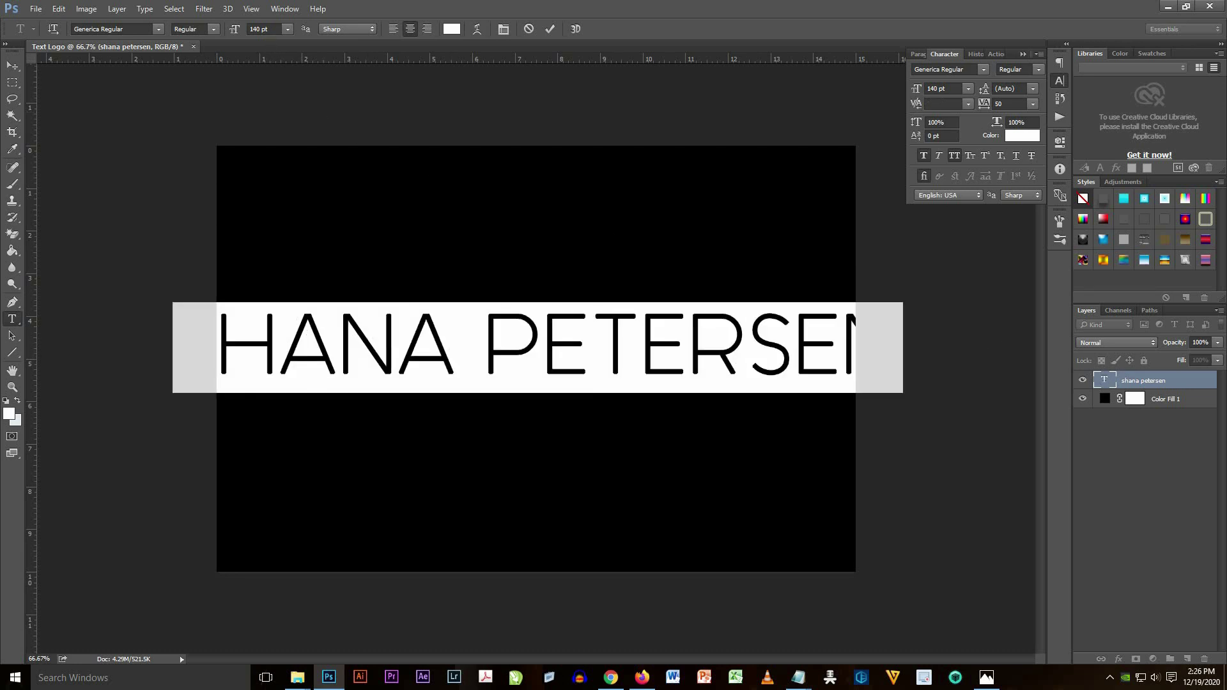
{"action": "left_click", "coordinate": [233, 30]}
{"action": "type", "text": "100"}
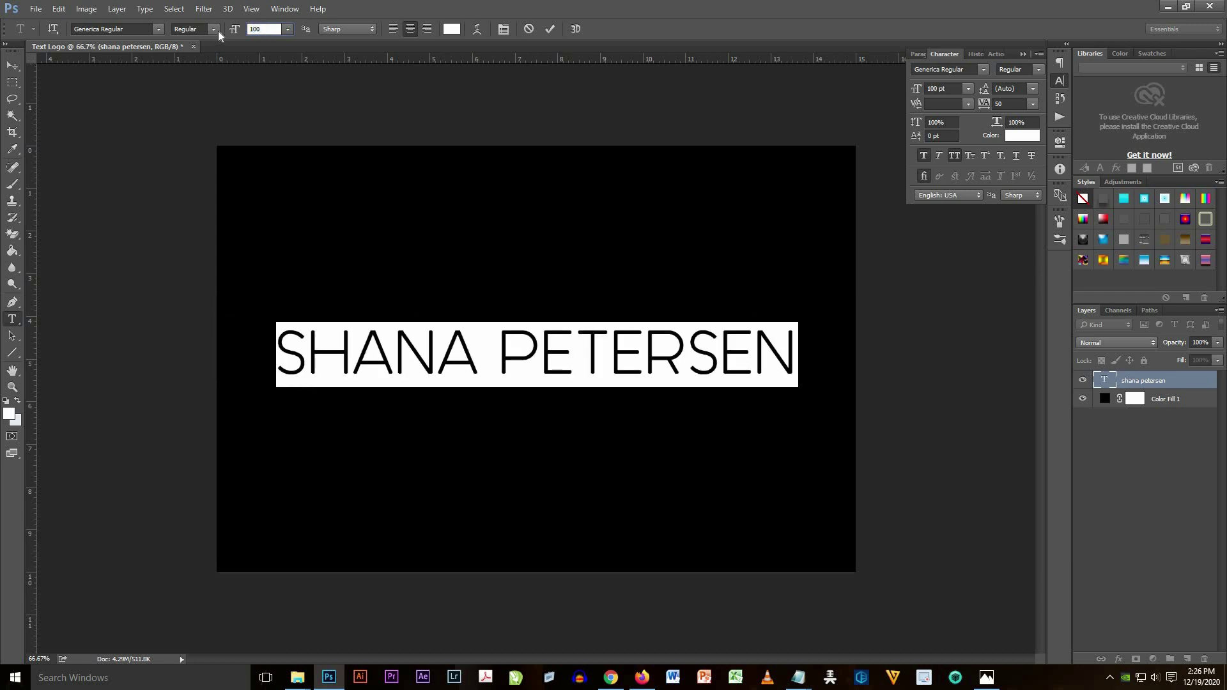
{"action": "key", "text": "Return"}
{"action": "left_click_drag", "start_coordinate": [789, 351], "coordinate": [220, 345]}
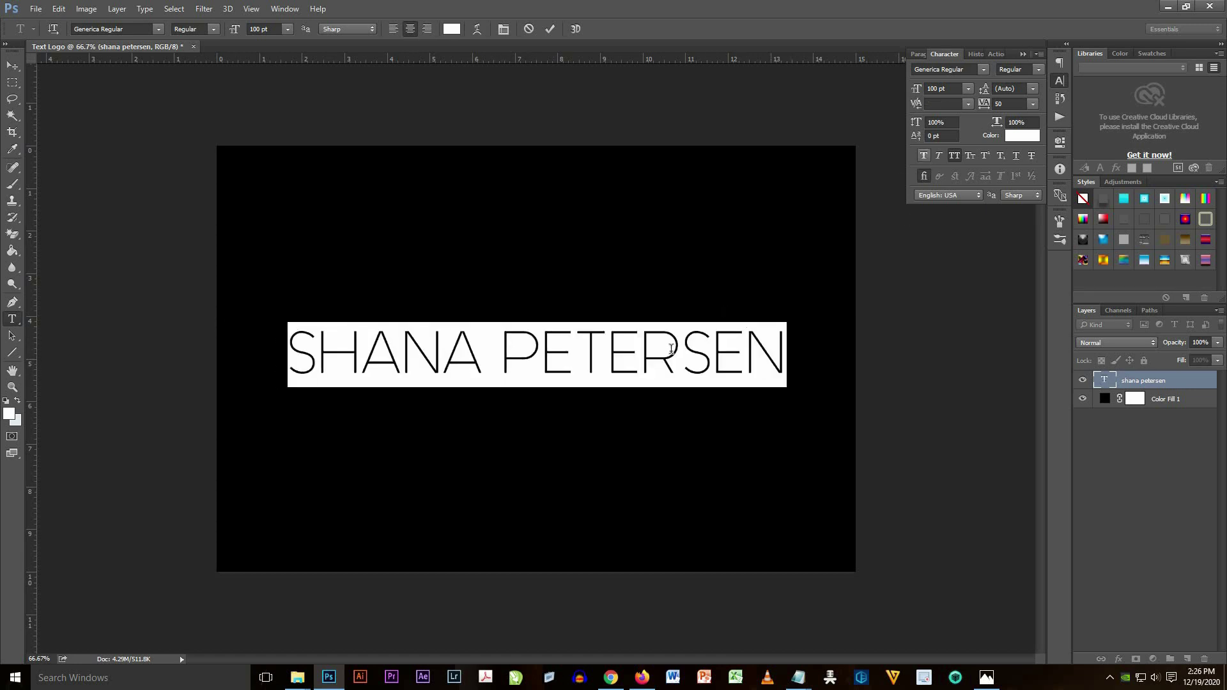
{"action": "left_click", "coordinate": [922, 156]}
{"action": "left_click", "coordinate": [575, 348]}
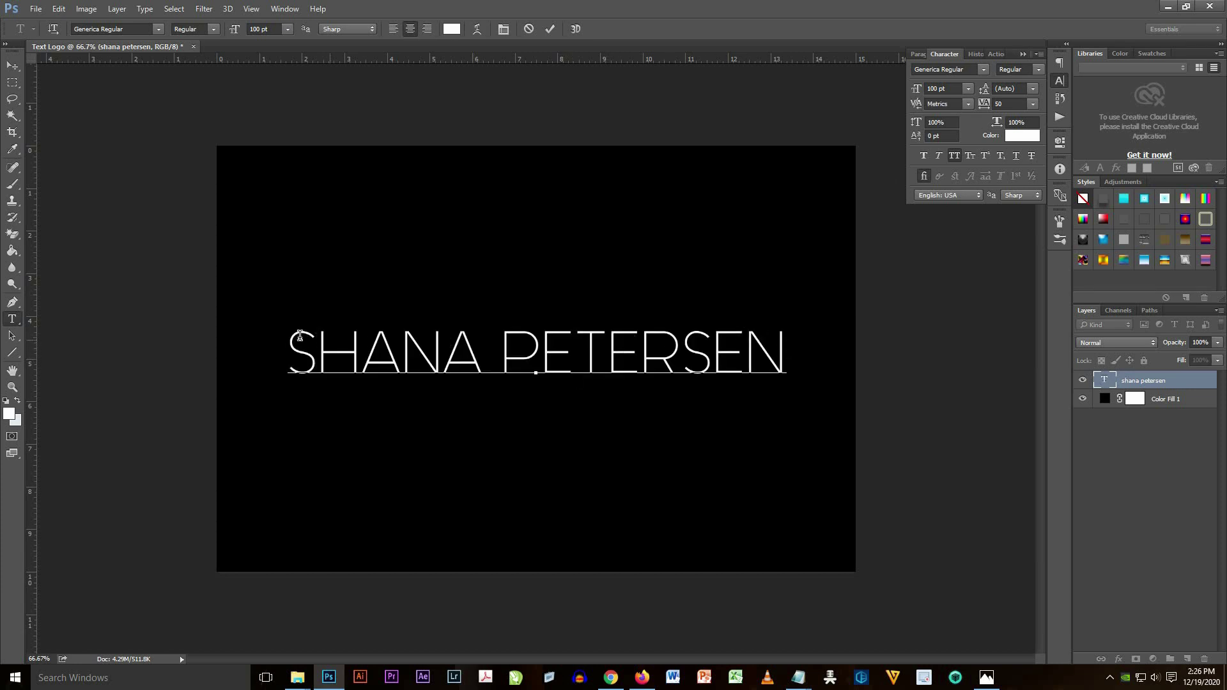
{"action": "left_click", "coordinate": [11, 66]}
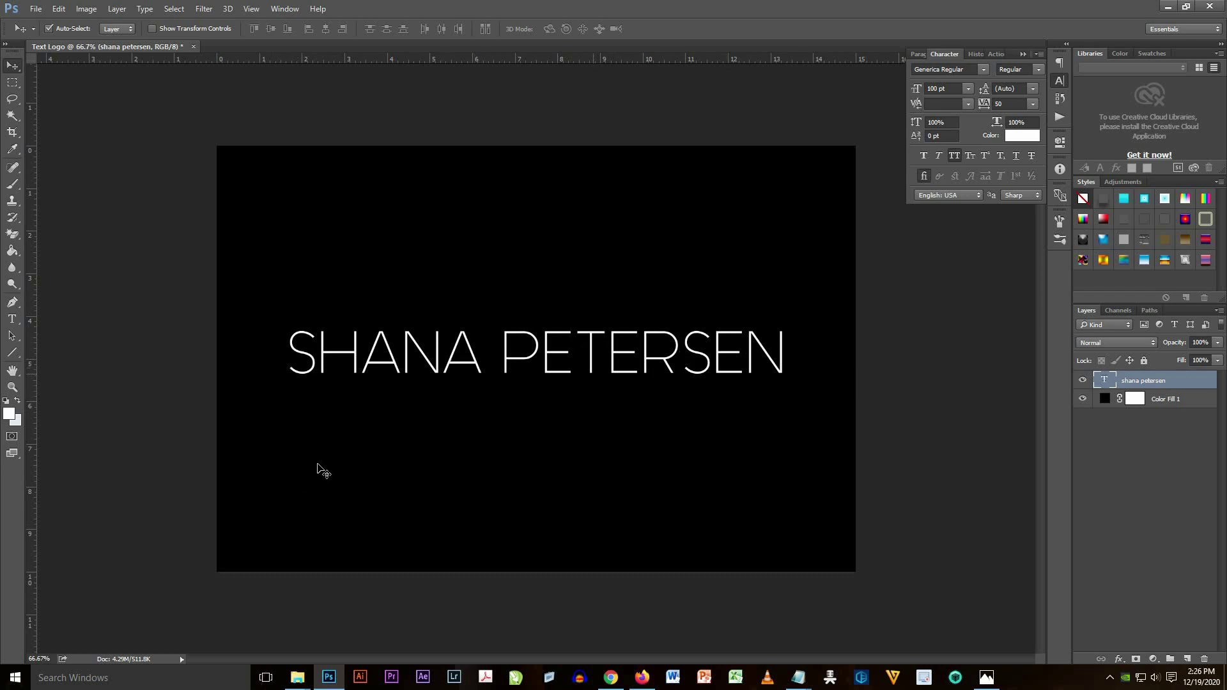
Step: Duplicate the name text layer as a new layer named SP
{"action": "right_click", "coordinate": [1134, 382]}
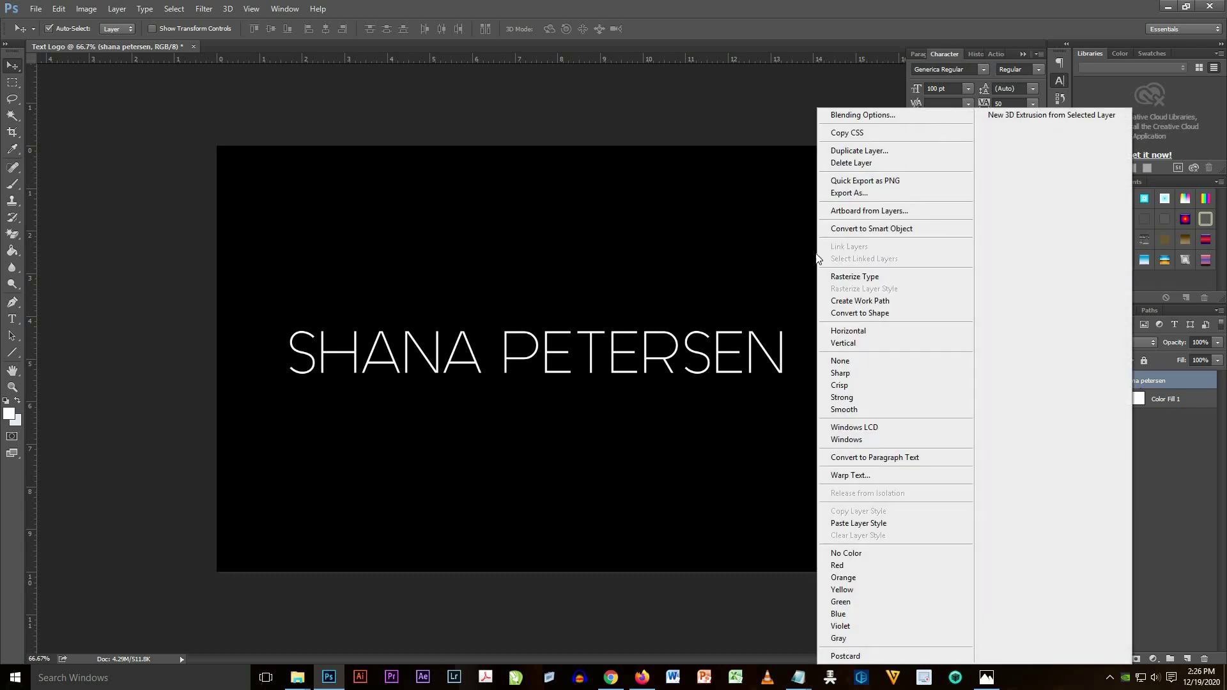
{"action": "left_click", "coordinate": [880, 151]}
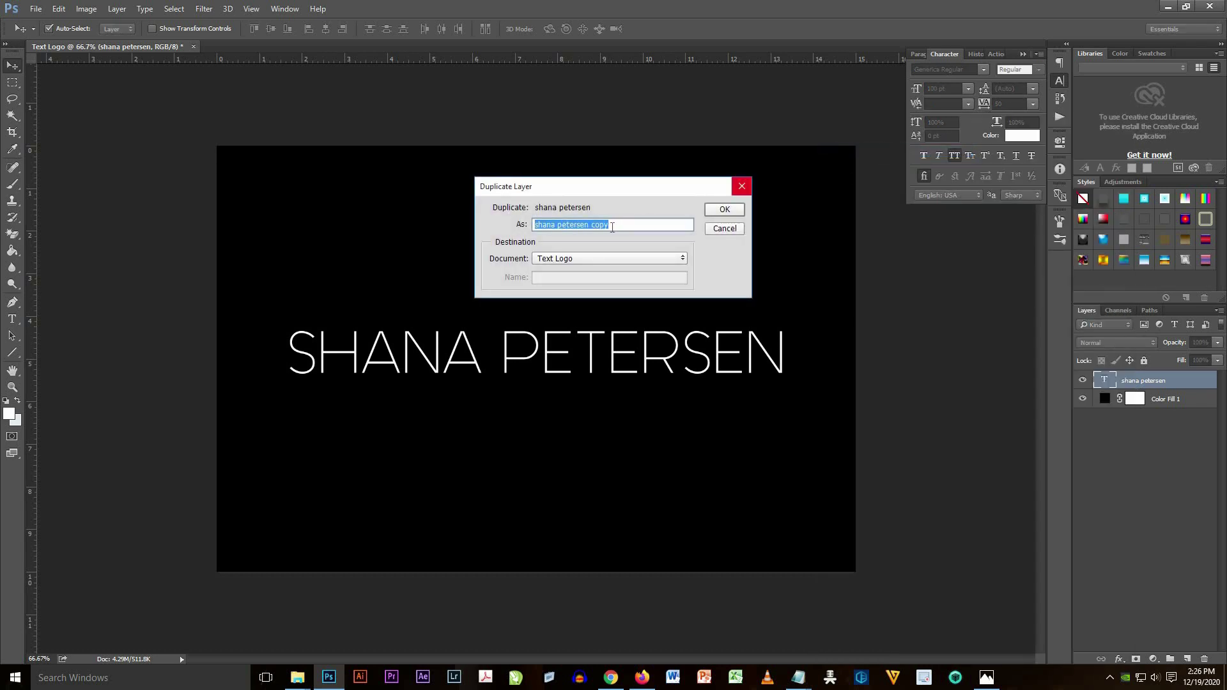
{"action": "type", "text": "SP"}
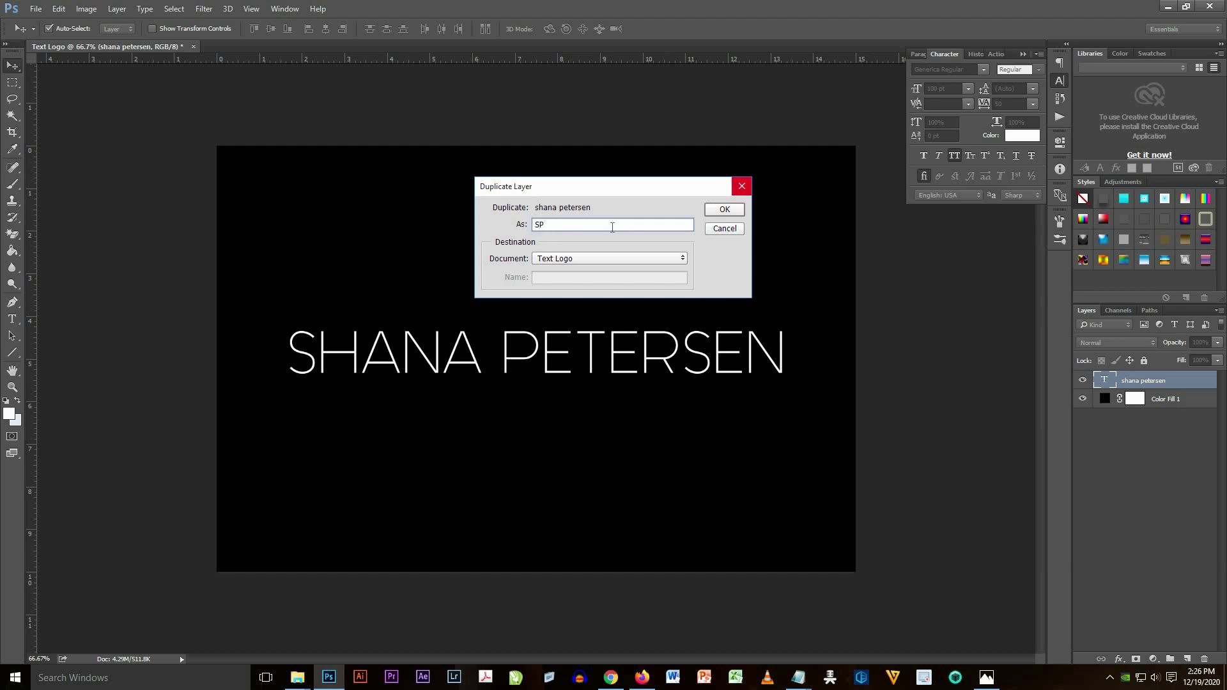
{"action": "left_click", "coordinate": [726, 209]}
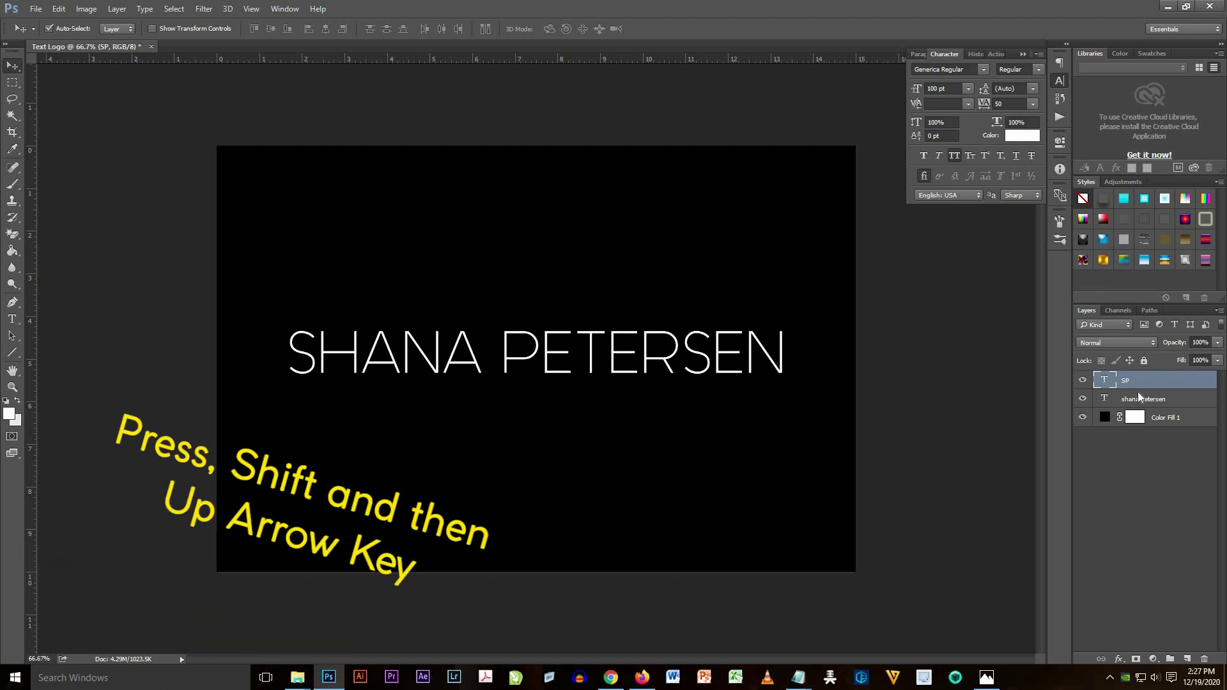
Step: Nudge the SP copy upward four steps above the original line
{"action": "key", "text": "shift+Up"}
{"action": "key", "text": "shift+Up"}
{"action": "key", "text": "shift+Up"}
{"action": "key", "text": "shift+Up"}
{"action": "key", "text": "shift+Up"}
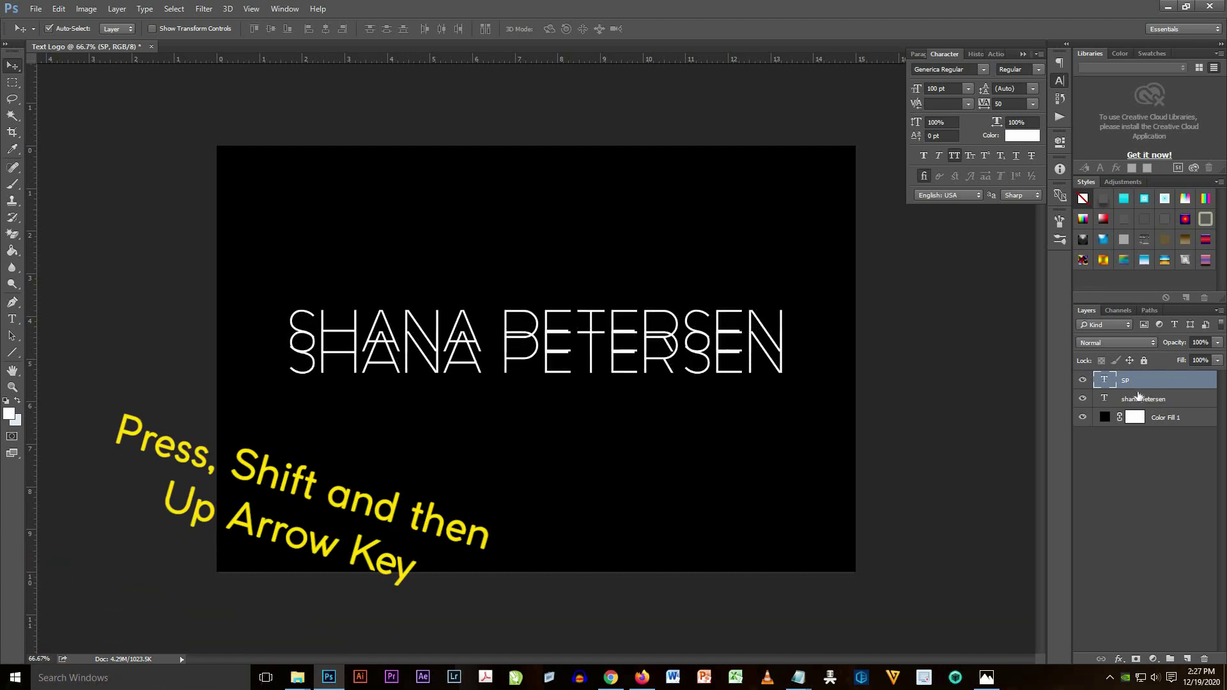
{"action": "key", "text": "shift+Up"}
{"action": "key", "text": "shift+Up"}
{"action": "key", "text": "shift+Up"}
{"action": "key", "text": "shift+Up"}
{"action": "key", "text": "shift+Up"}
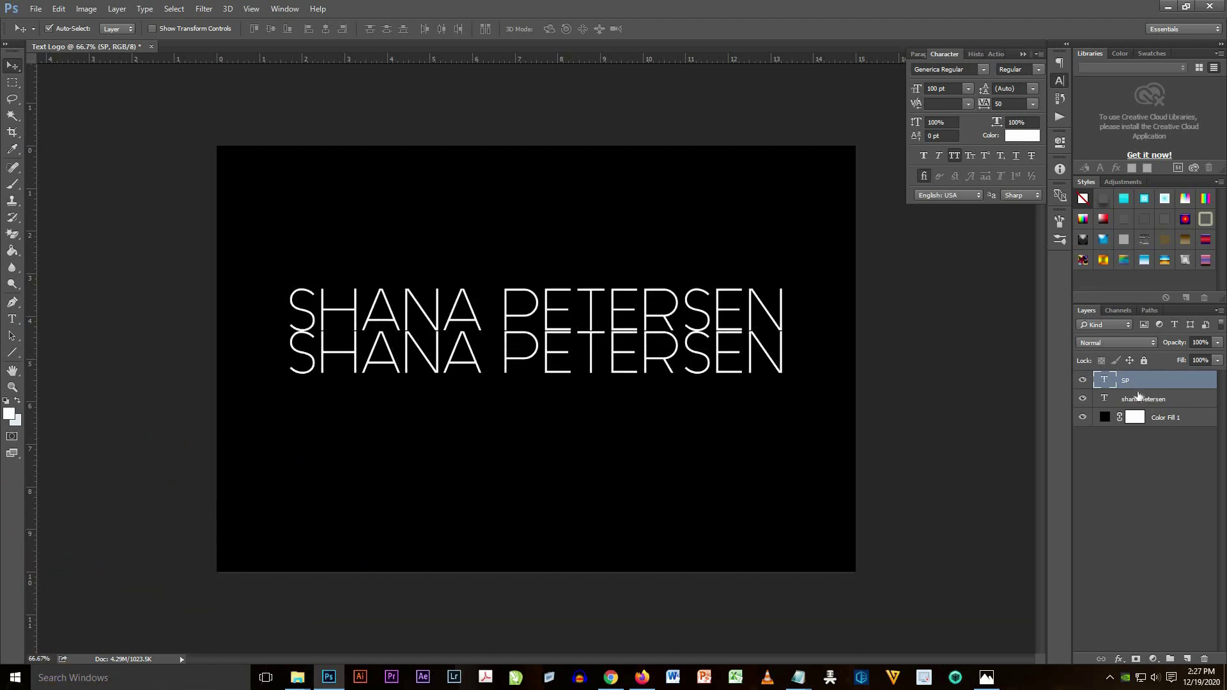
{"action": "key", "text": "shift+Up"}
{"action": "key", "text": "shift+Up"}
{"action": "key", "text": "shift+Up"}
{"action": "key", "text": "shift+Up"}
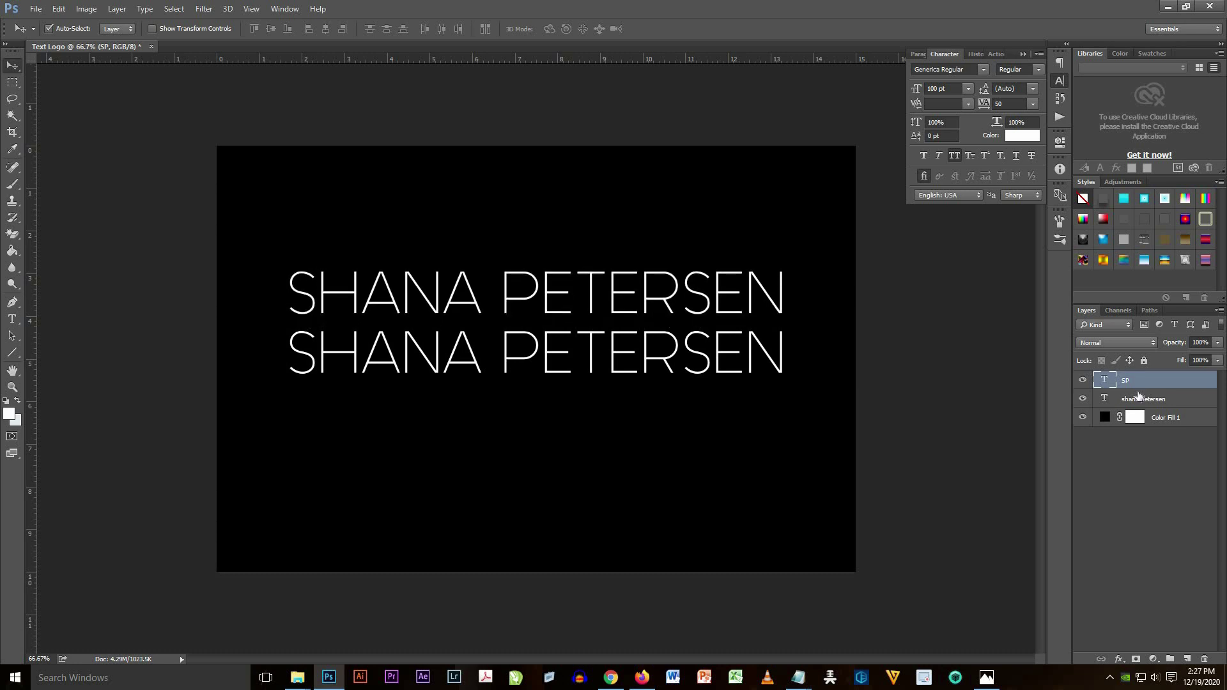
{"action": "key", "text": "shift+Up"}
{"action": "key", "text": "shift+Up"}
{"action": "key", "text": "shift+Up"}
{"action": "key", "text": "shift+Up"}
{"action": "key", "text": "shift+Up"}
{"action": "key", "text": "shift+Up"}
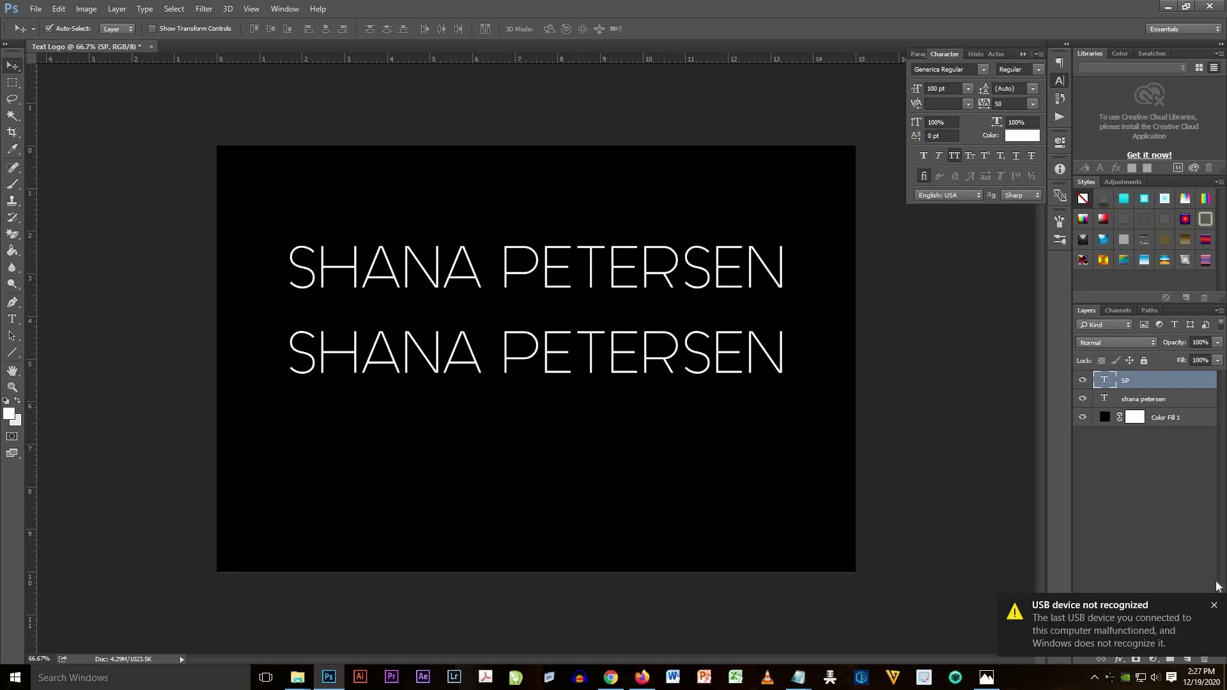
{"action": "left_click", "coordinate": [1214, 605]}
Step: Switch the top line to Small Caps and replace its text with a single S
{"action": "left_click", "coordinate": [1210, 596]}
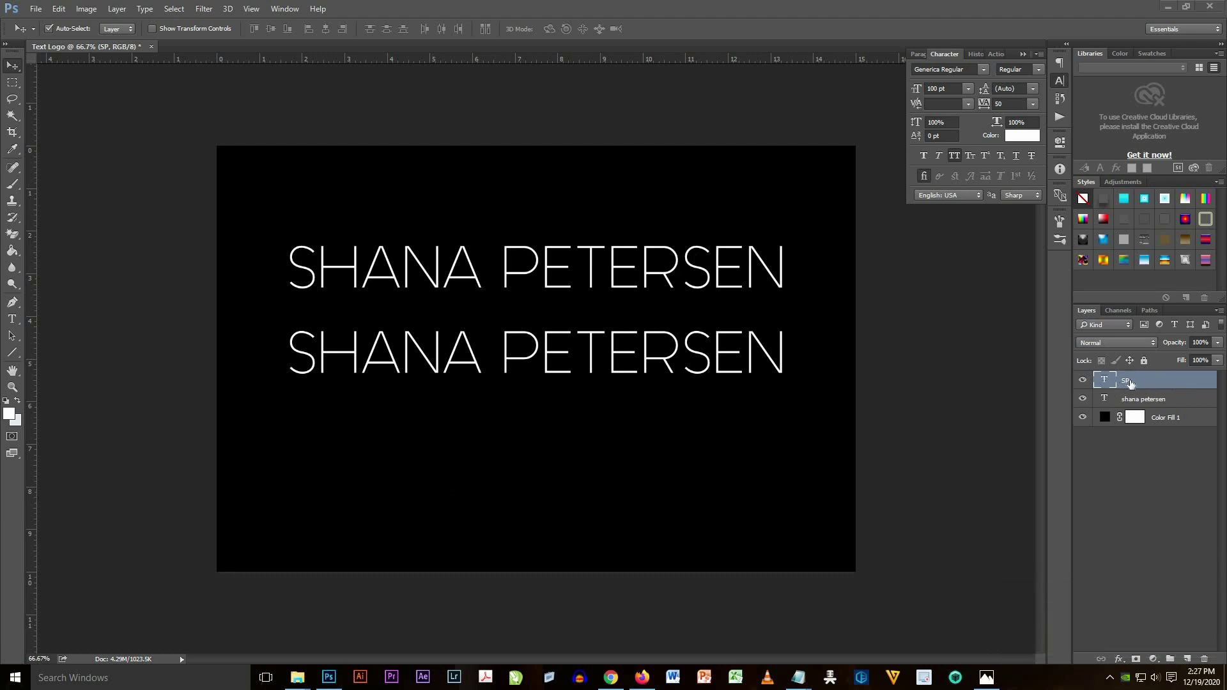
{"action": "left_click", "coordinate": [955, 155]}
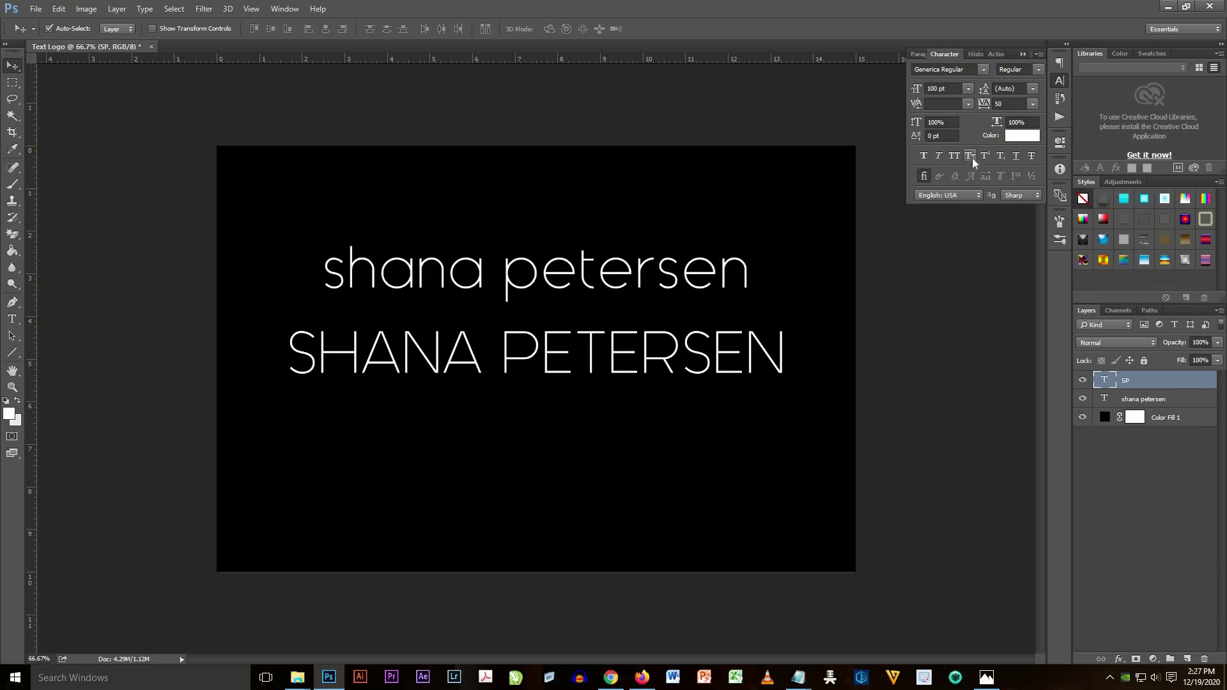
{"action": "left_click", "coordinate": [971, 158]}
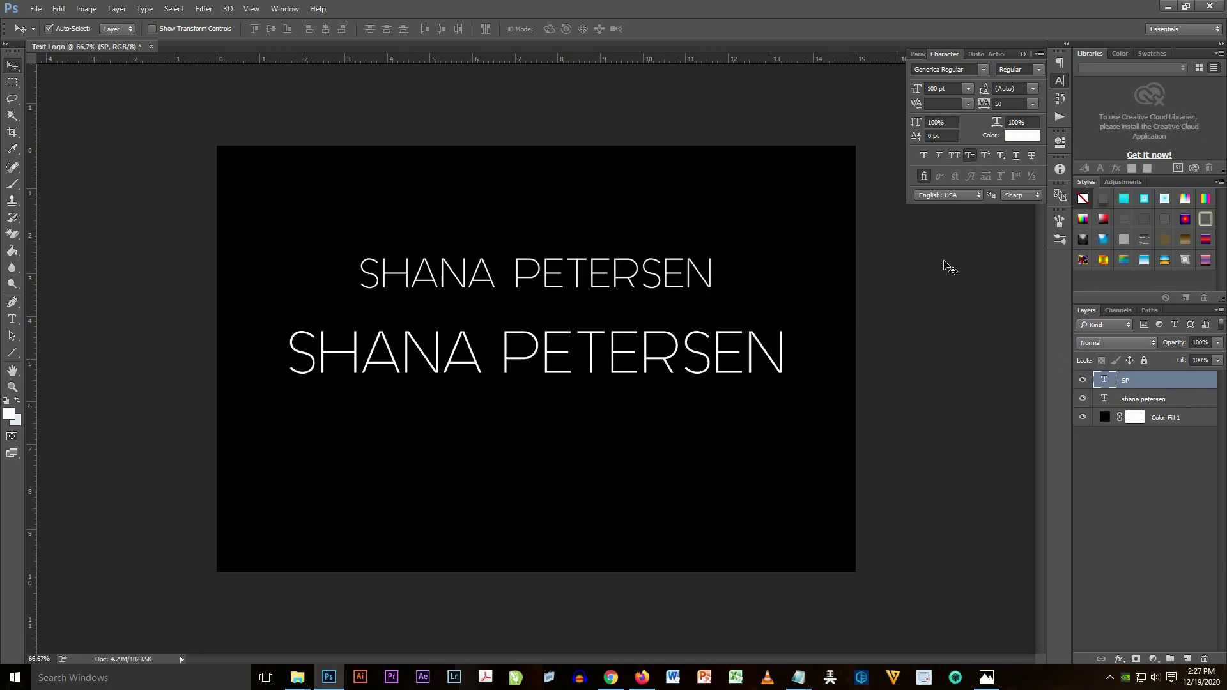
{"action": "left_click_drag", "start_coordinate": [12, 319], "coordinate": [63, 319]}
{"action": "left_click", "coordinate": [566, 272]}
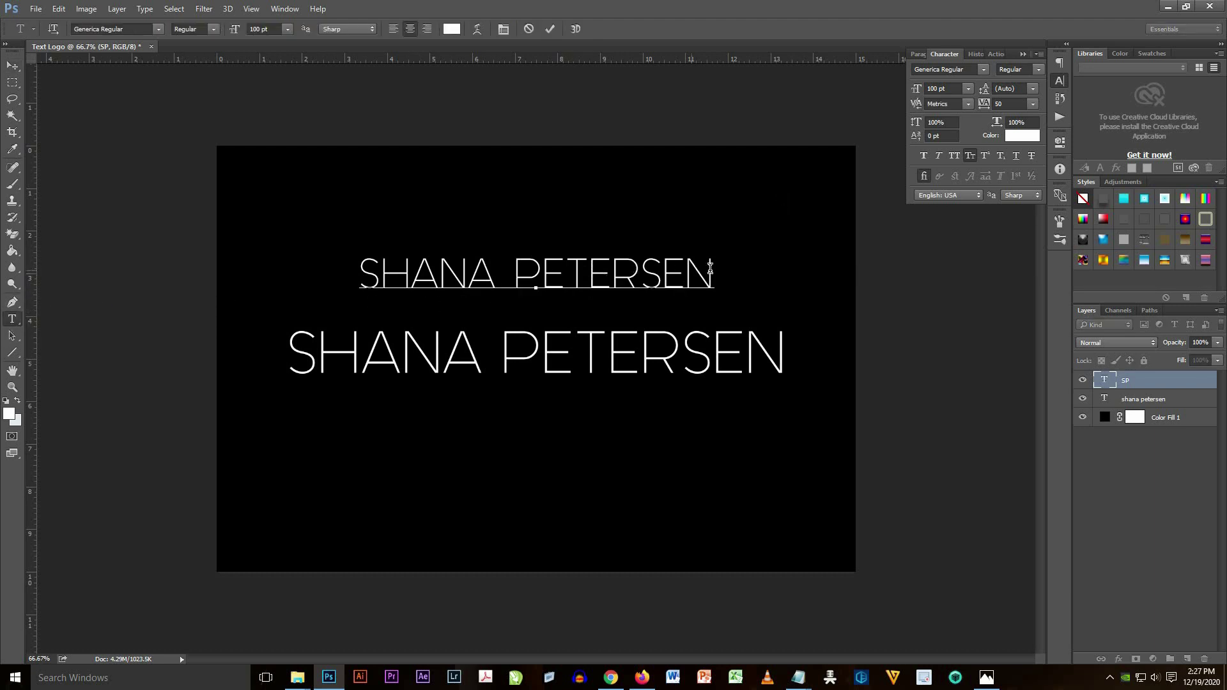
{"action": "left_click_drag", "start_coordinate": [713, 272], "coordinate": [358, 265]}
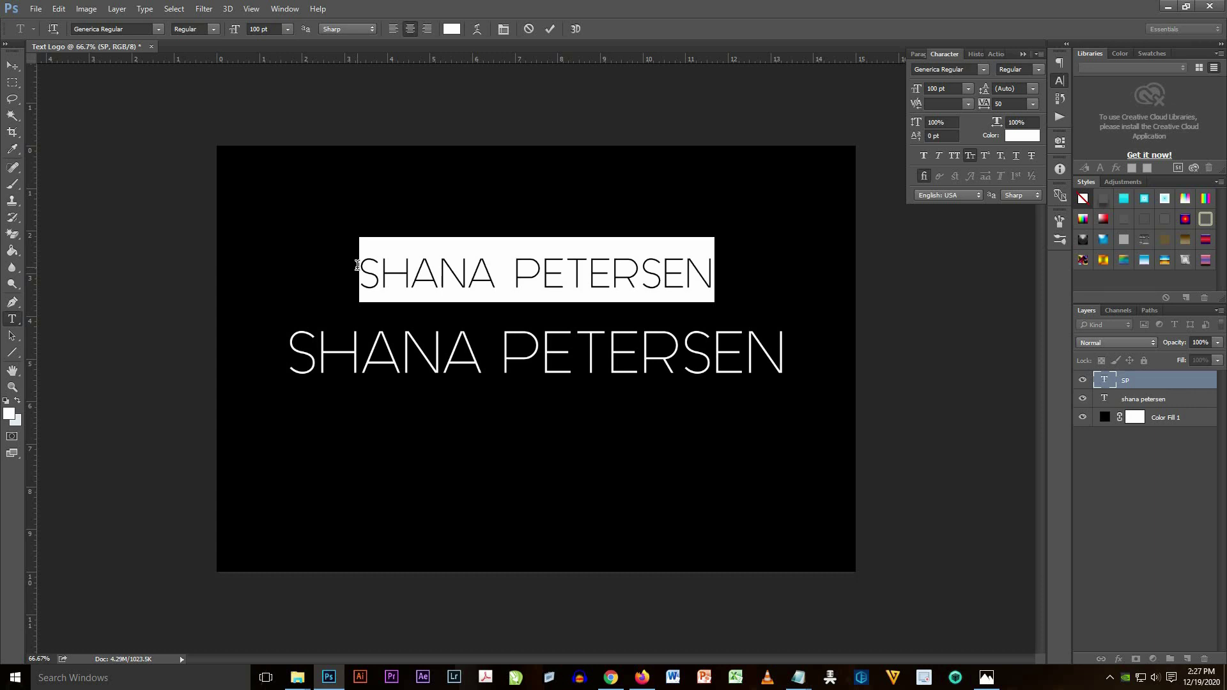
{"action": "type", "text": "S"}
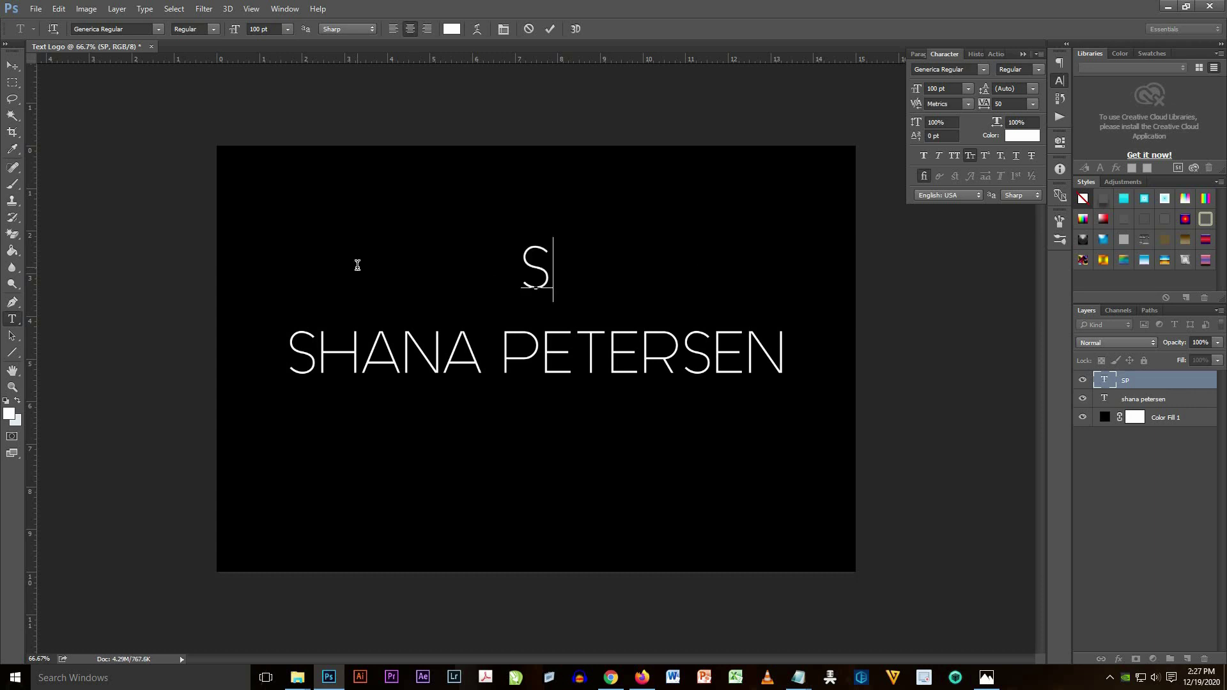
Step: Make the S Faux Bold with Strong anti-aliasing at 200 pt, then commit
{"action": "left_click_drag", "start_coordinate": [550, 268], "coordinate": [516, 268]}
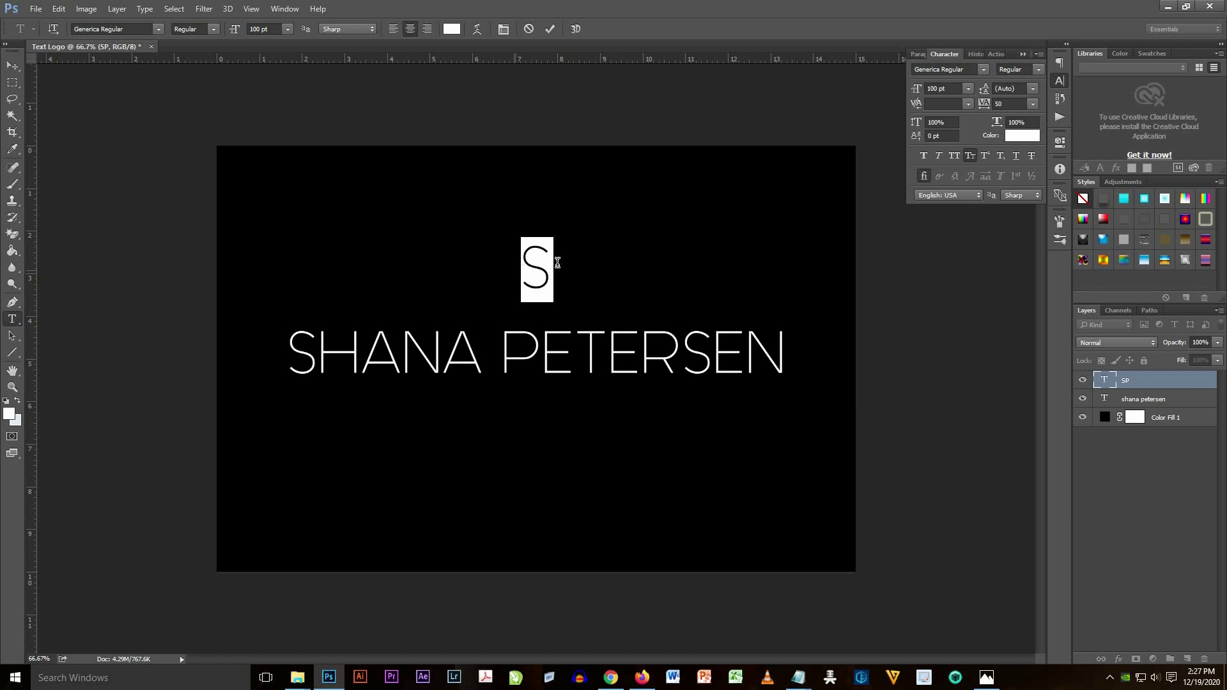
{"action": "left_click", "coordinate": [926, 155]}
{"action": "left_click", "coordinate": [349, 29]}
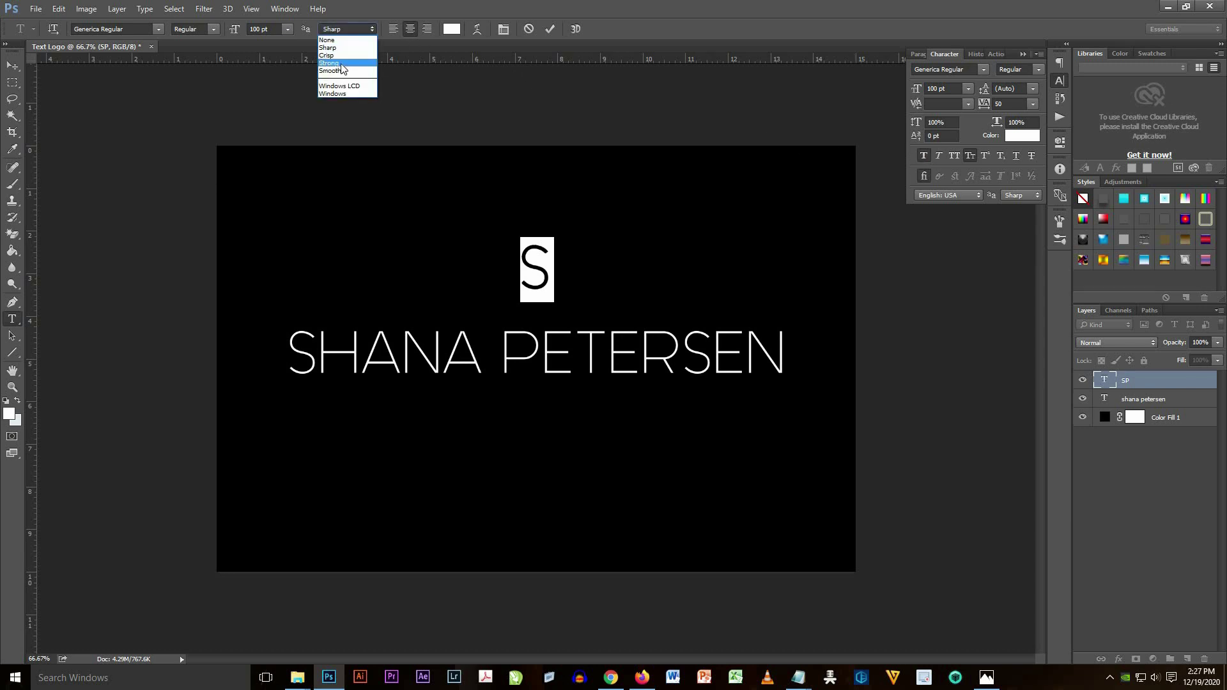
{"action": "left_click", "coordinate": [343, 64]}
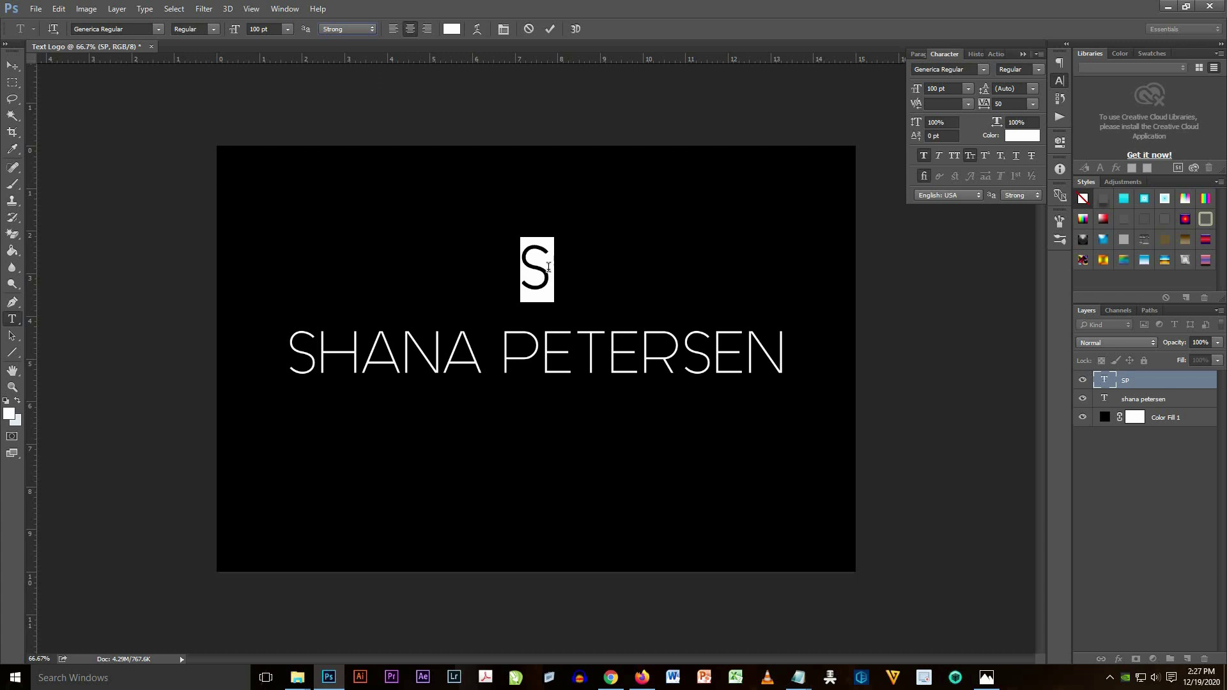
{"action": "left_click_drag", "start_coordinate": [549, 267], "coordinate": [513, 263]}
{"action": "left_click", "coordinate": [232, 31]}
{"action": "type", "text": "300"}
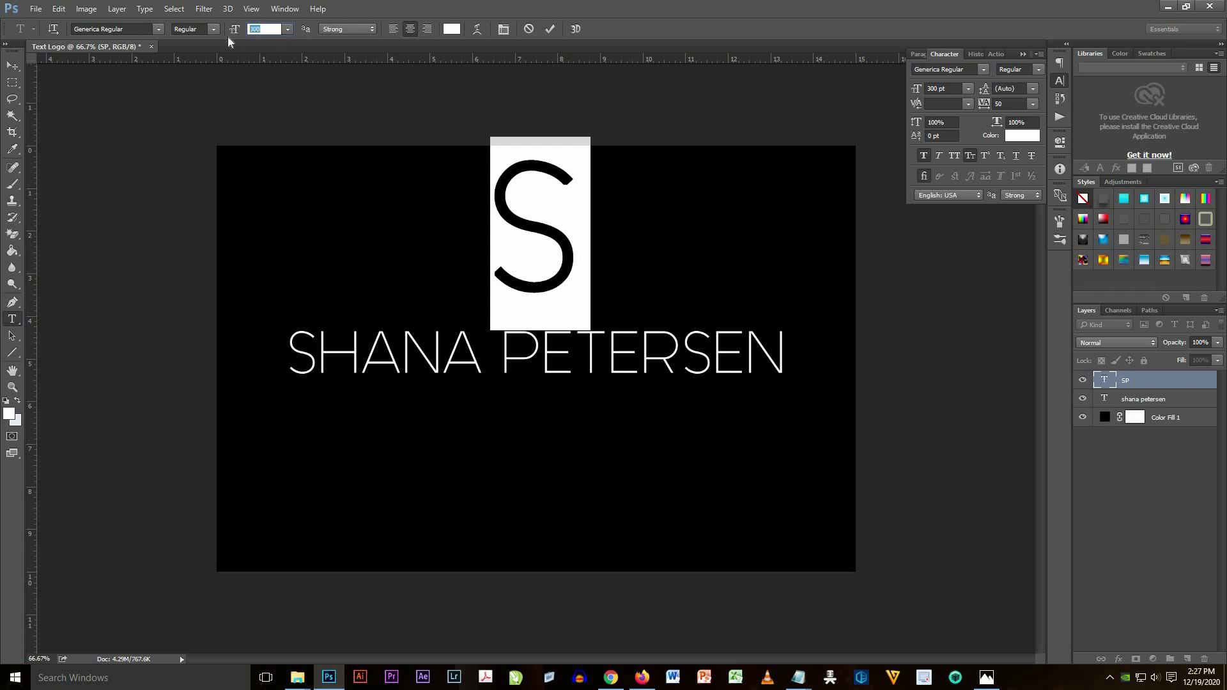
{"action": "type", "text": "200"}
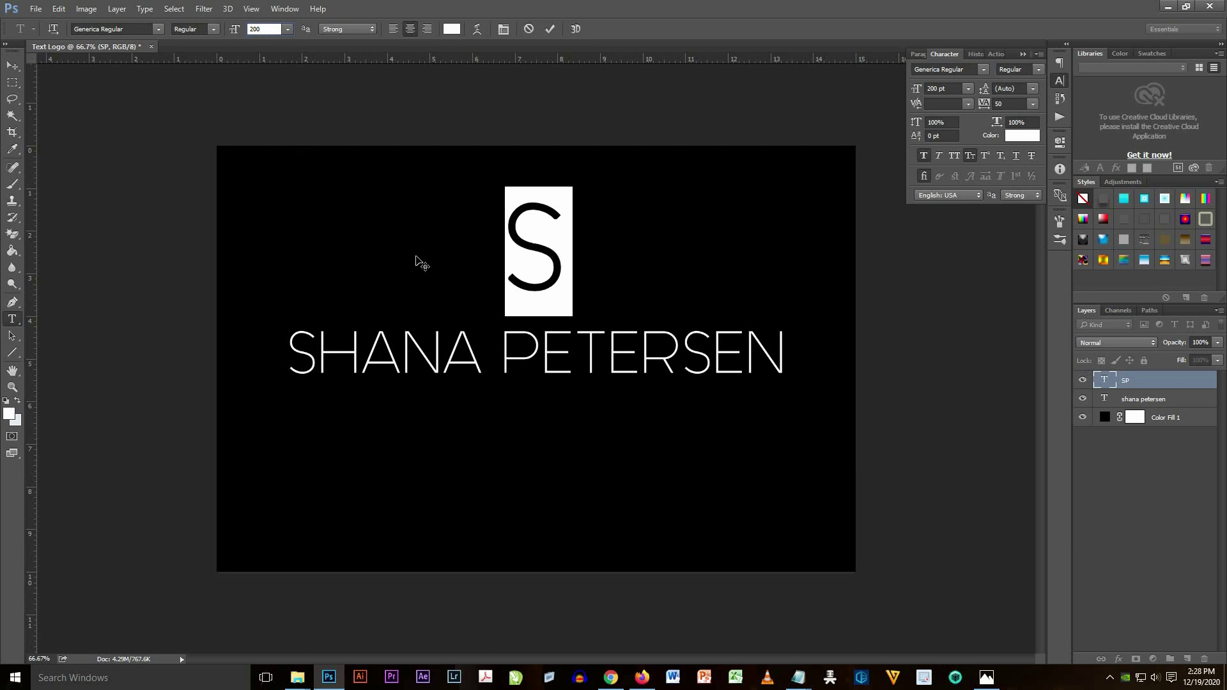
{"action": "key", "text": "Return"}
{"action": "left_click", "coordinate": [13, 66]}
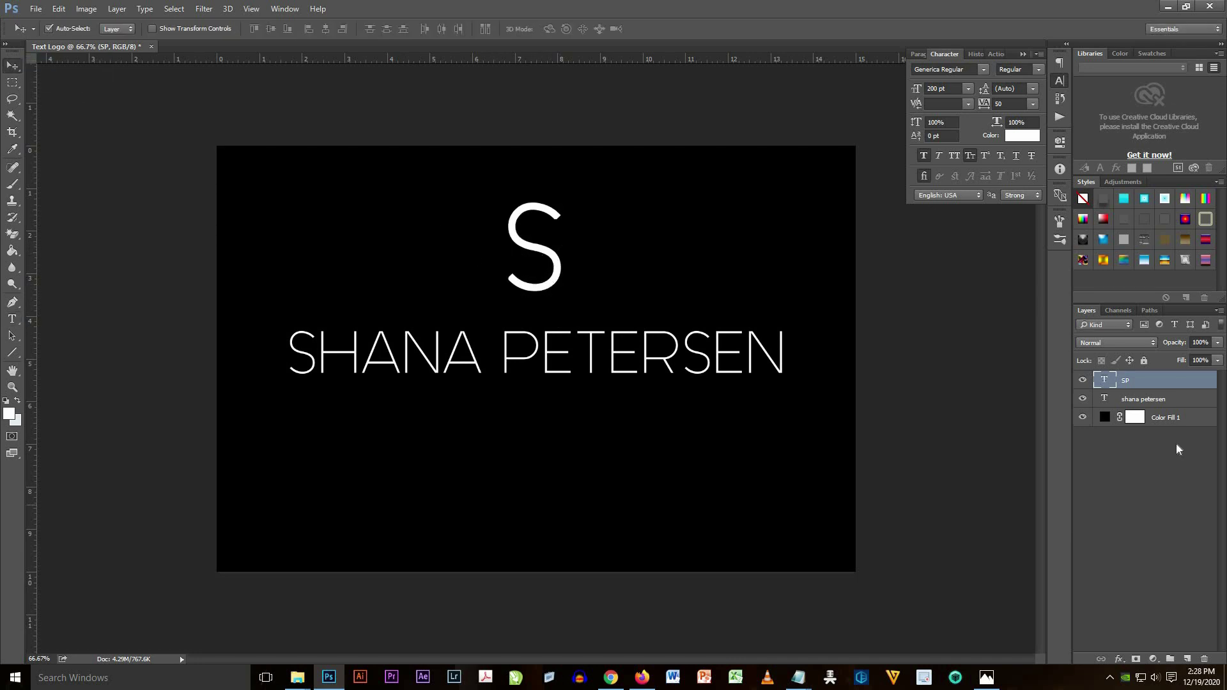
Step: Duplicate the SP layer and nudge the copy three steps right
{"action": "right_click", "coordinate": [1133, 386]}
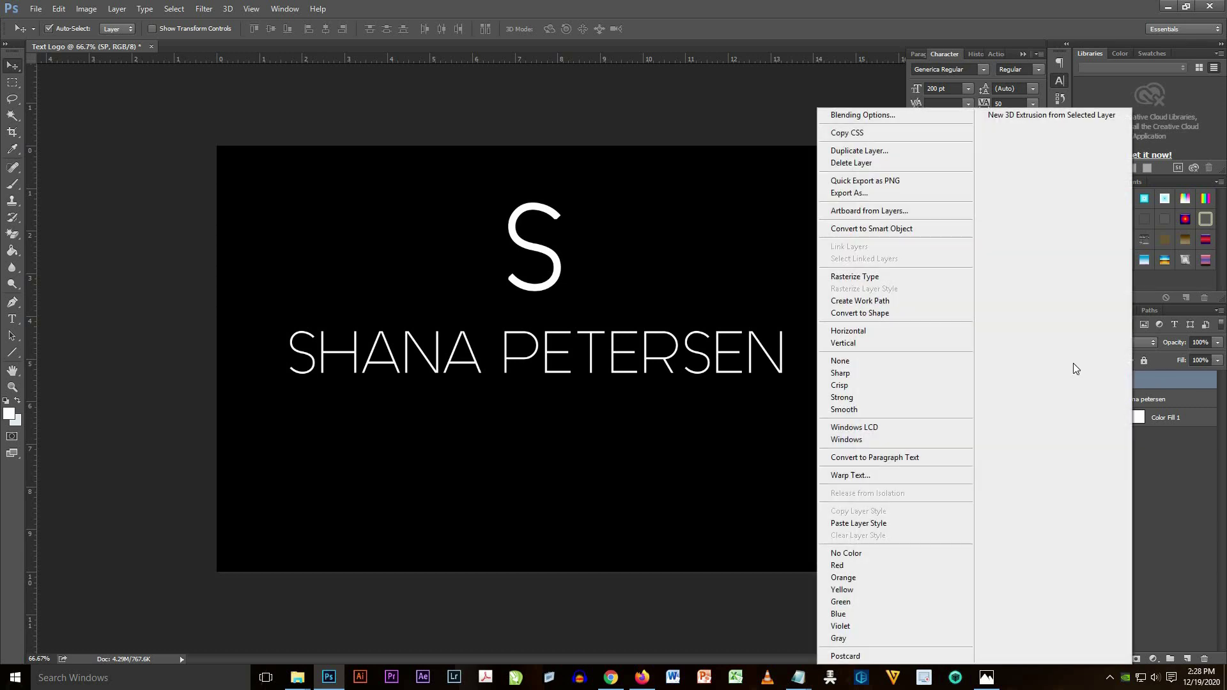
{"action": "left_click", "coordinate": [883, 148]}
{"action": "left_click", "coordinate": [725, 210]}
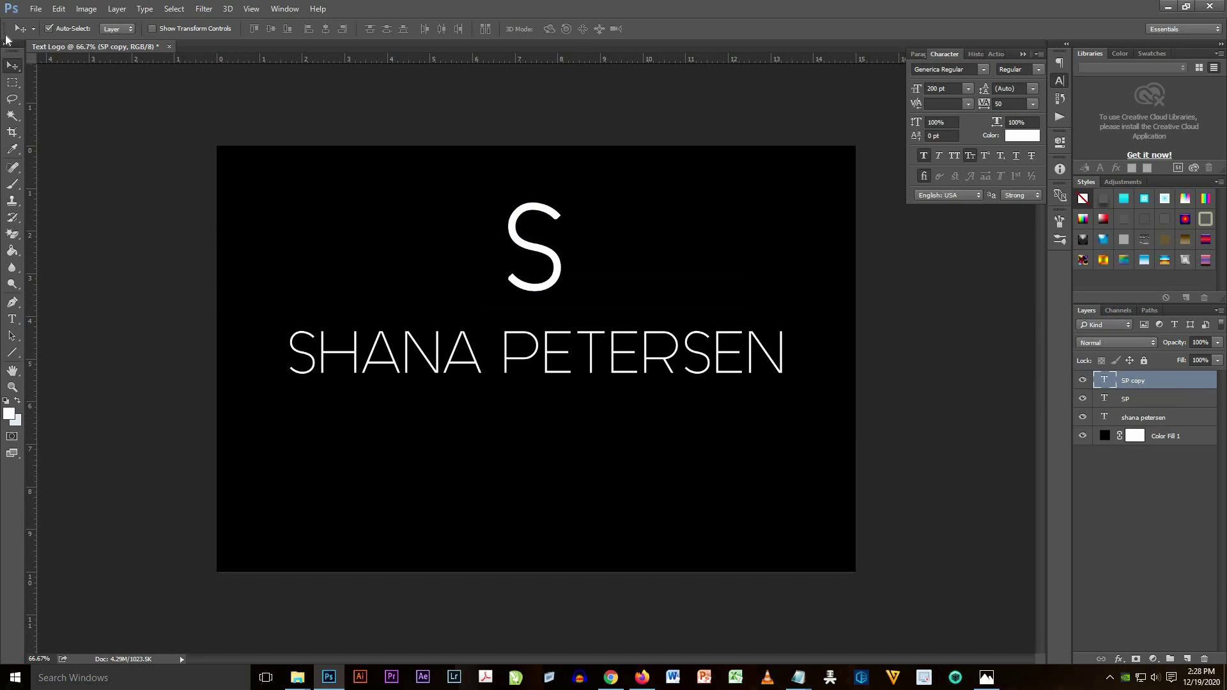
{"action": "right_click", "coordinate": [10, 68]}
{"action": "left_click", "coordinate": [51, 64]}
{"action": "key", "text": "shift+Right"}
{"action": "key", "text": "shift+Right"}
{"action": "key", "text": "shift+Right"}
{"action": "key", "text": "shift+Right"}
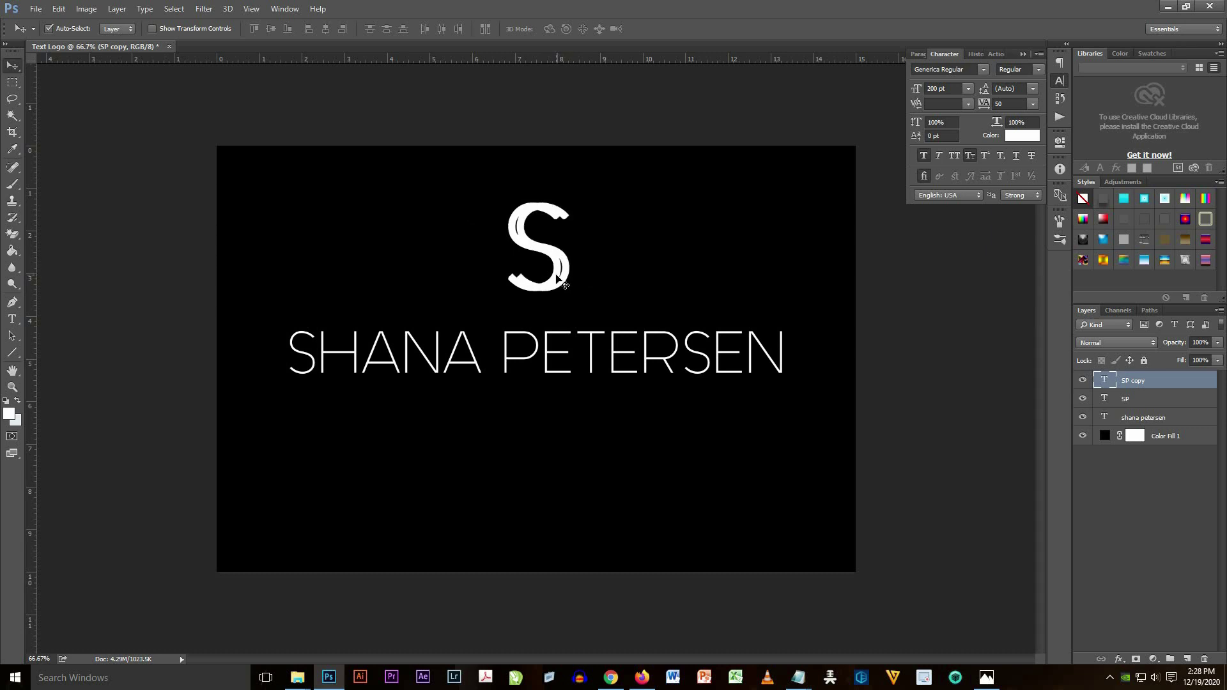
{"action": "key", "text": "shift+Right"}
{"action": "key", "text": "shift+Right"}
{"action": "key", "text": "shift+Right"}
{"action": "key", "text": "shift+Right"}
{"action": "key", "text": "shift+Right"}
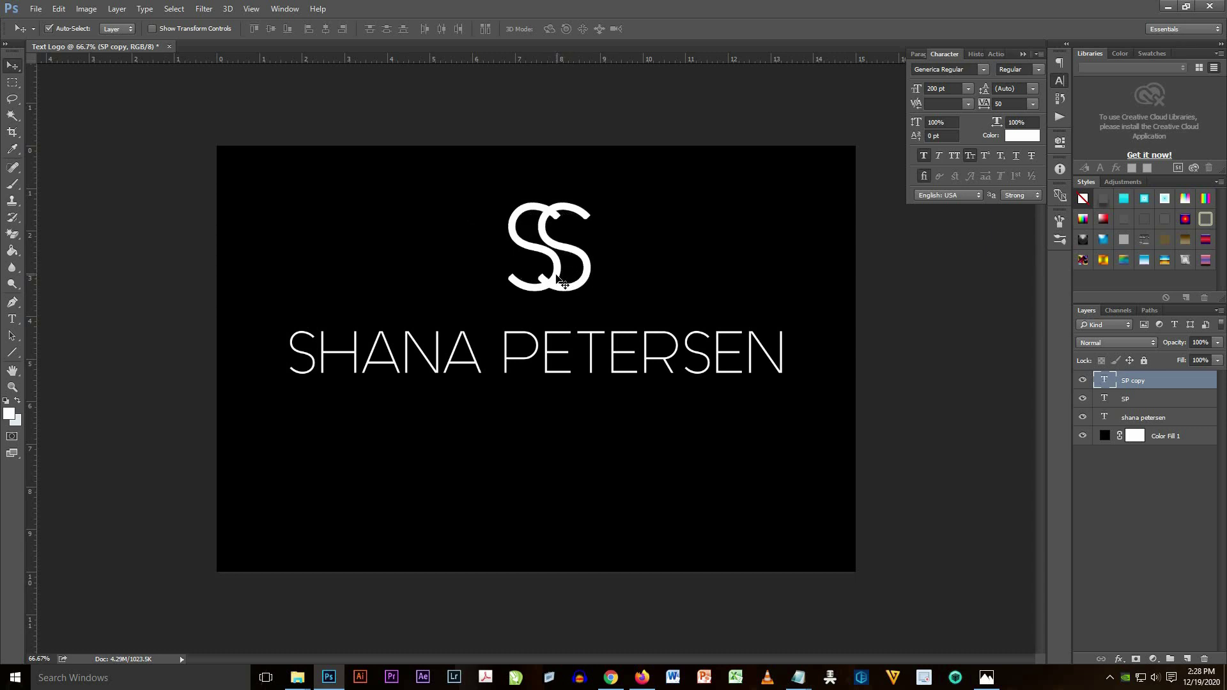
{"action": "key", "text": "shift+Right"}
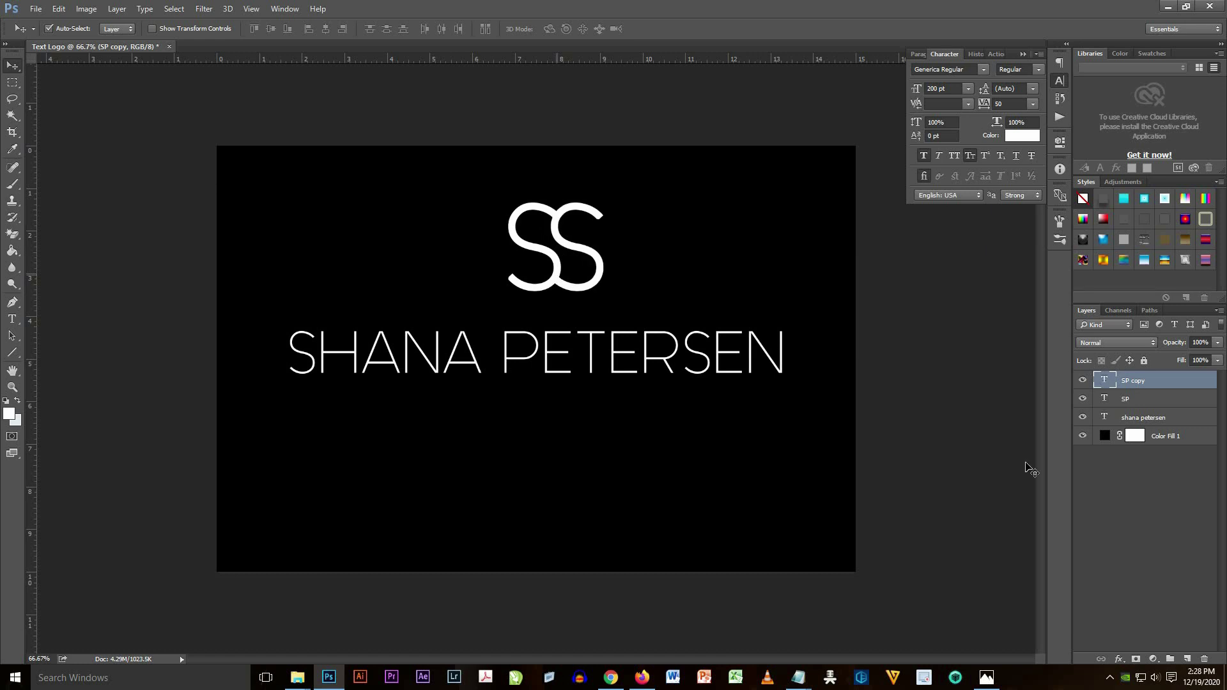
Step: Change the copied S into a P and commit
{"action": "left_click", "coordinate": [12, 319]}
{"action": "left_click", "coordinate": [54, 318]}
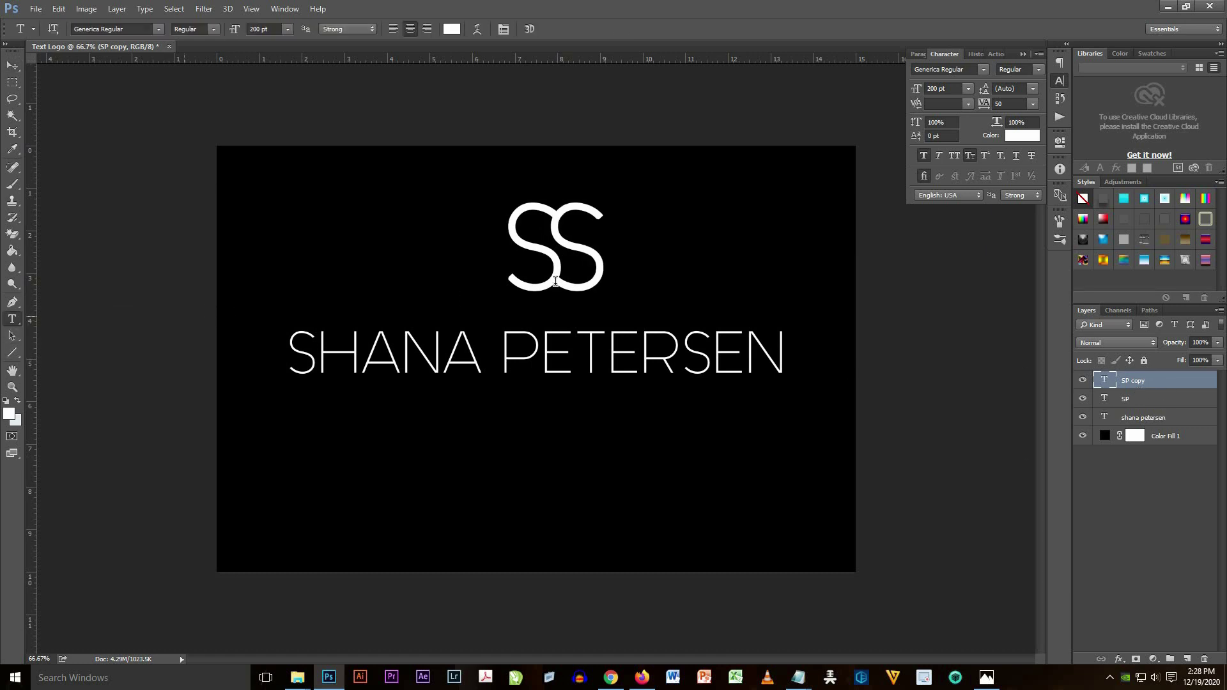
{"action": "left_click", "coordinate": [579, 251]}
{"action": "key", "text": "ctrl+a"}
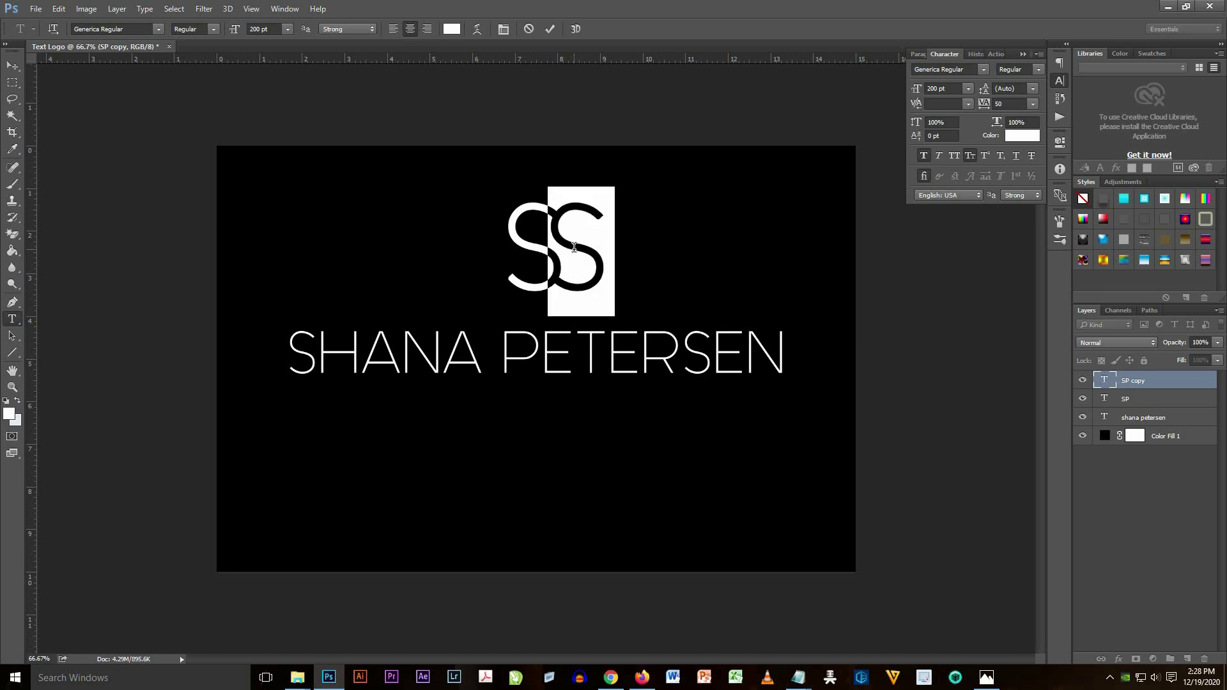
{"action": "type", "text": "P"}
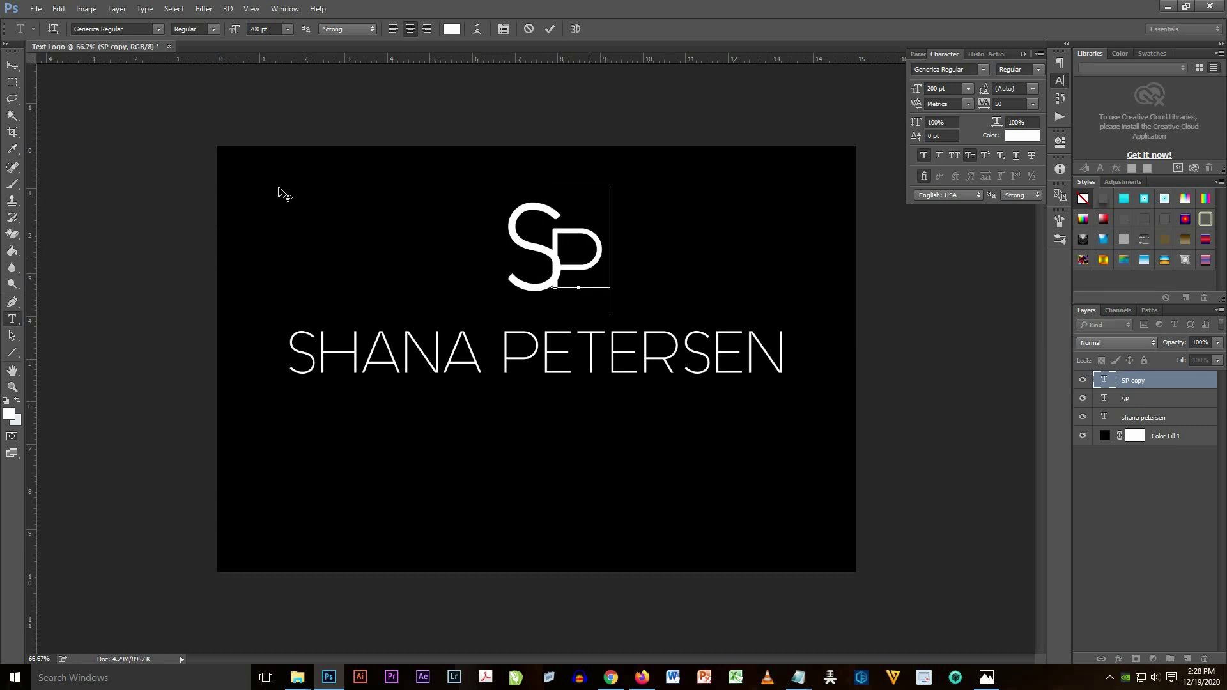
{"action": "left_click", "coordinate": [12, 66]}
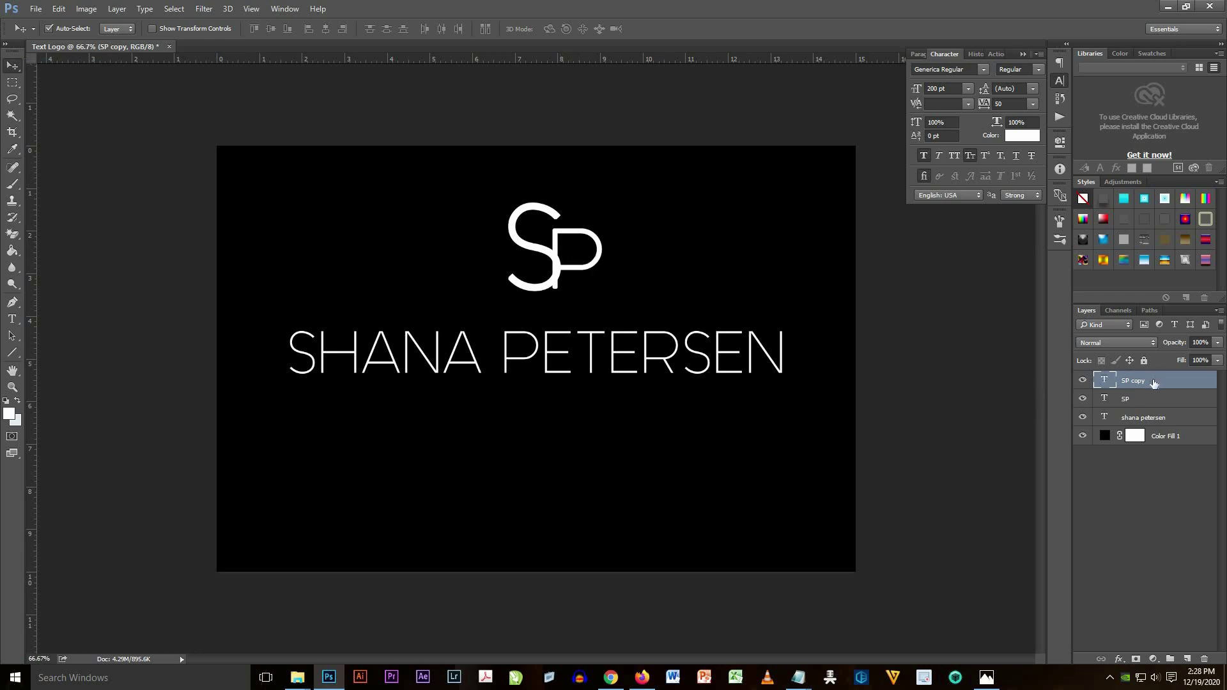
Step: Rename the two monogram layers S and P
{"action": "double_click", "coordinate": [1128, 399]}
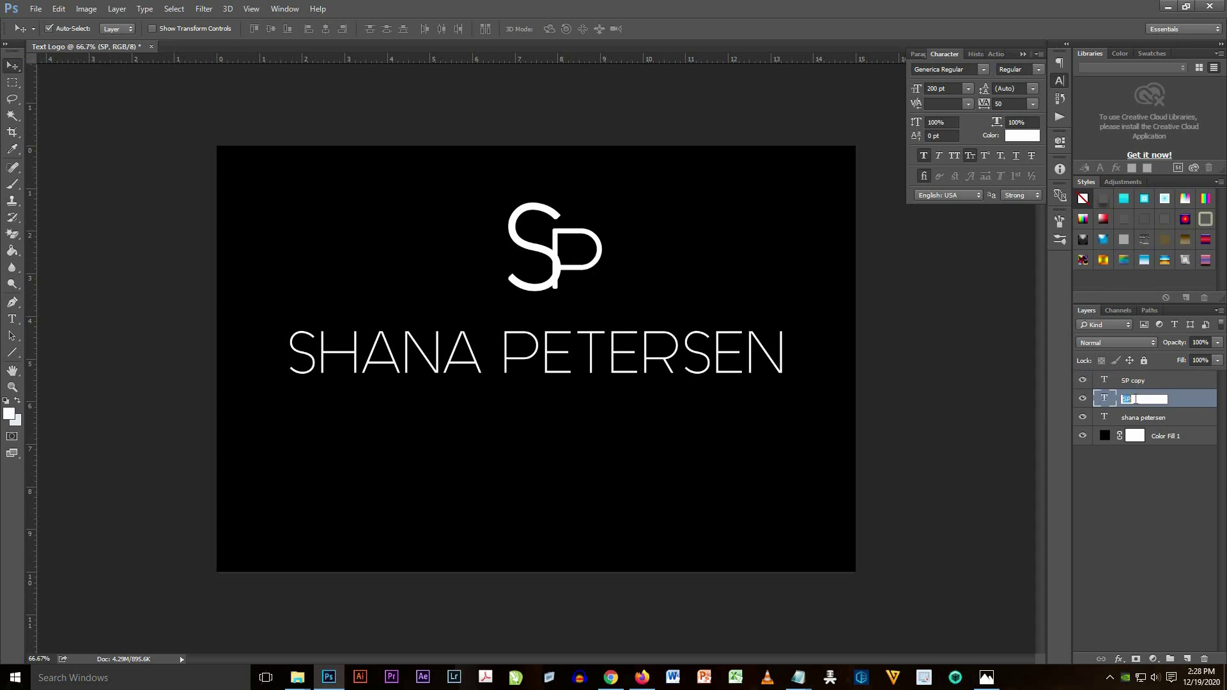
{"action": "type", "text": "S"}
{"action": "double_click", "coordinate": [1143, 381]}
{"action": "type", "text": "P"}
{"action": "key", "text": "Return"}
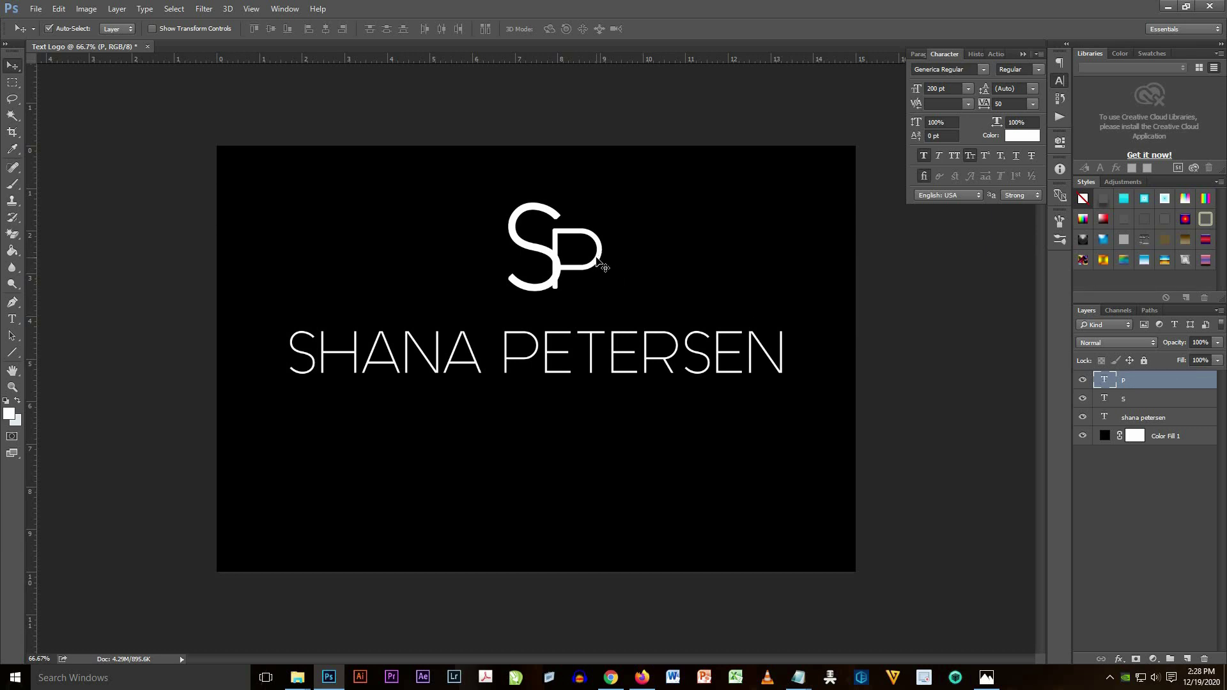
Step: Fine-tune the P's overlap with the S, then select both layers
{"action": "key", "text": "shift+Right"}
{"action": "key", "text": "shift+Right"}
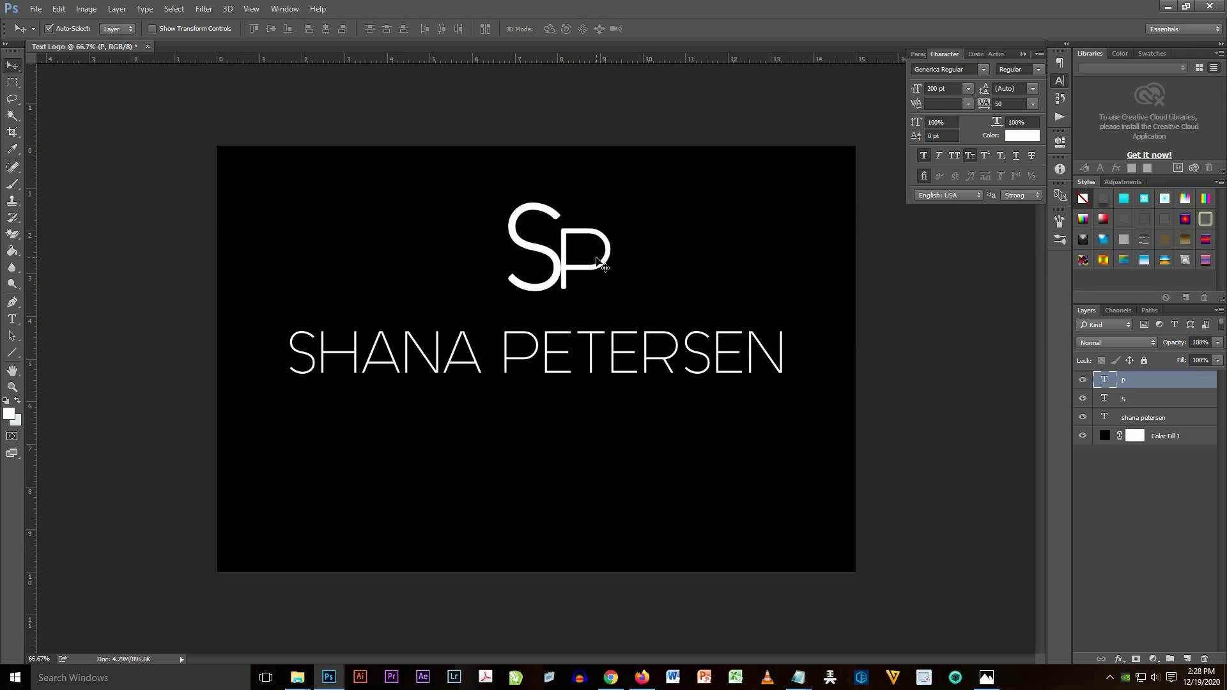
{"action": "key", "text": "shift+Left"}
{"action": "key", "text": "shift+Left"}
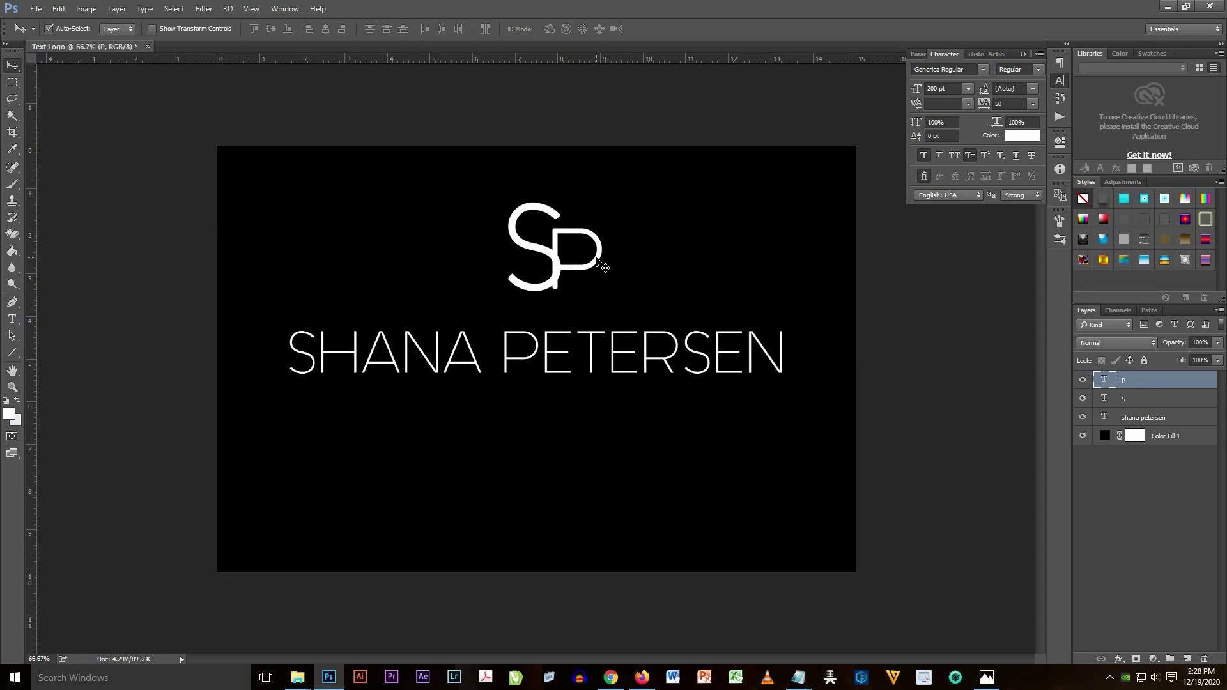
{"action": "key", "text": "shift+Left"}
{"action": "key", "text": "shift+Right"}
{"action": "key", "text": "shift+Right"}
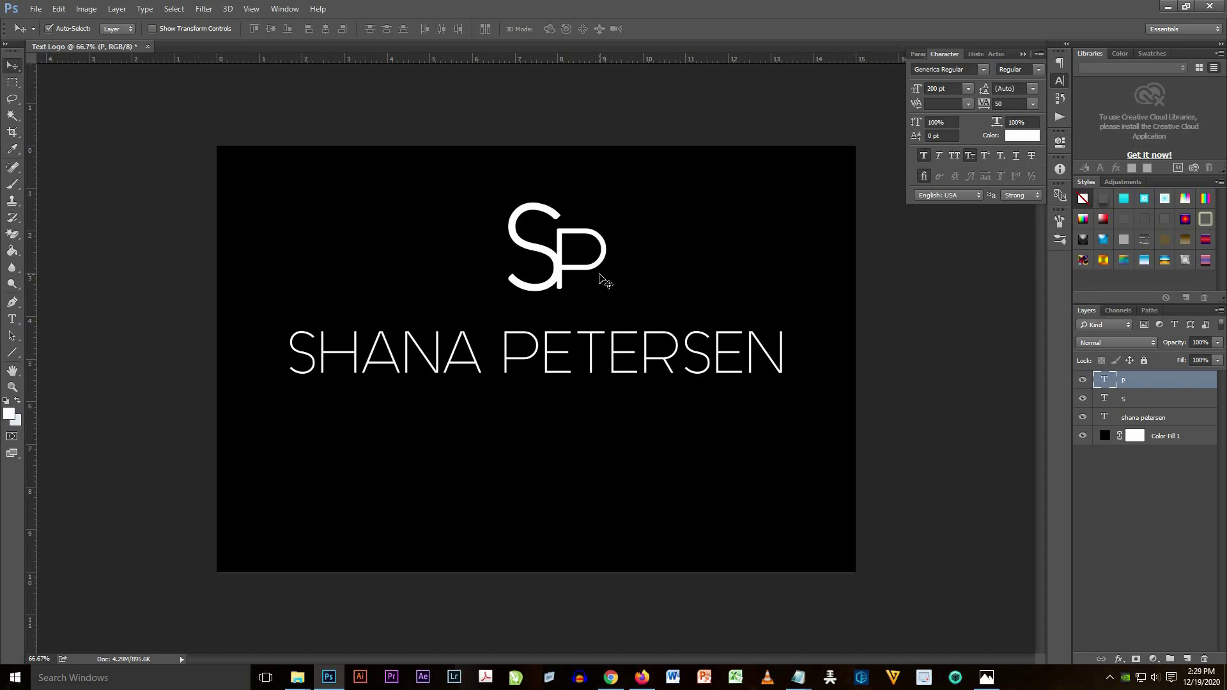
{"action": "key", "text": "Left"}
{"action": "key", "text": "Left"}
{"action": "key", "text": "Left"}
{"action": "key", "text": "Right"}
{"action": "left_click", "coordinate": [1148, 401], "text": "shift"}
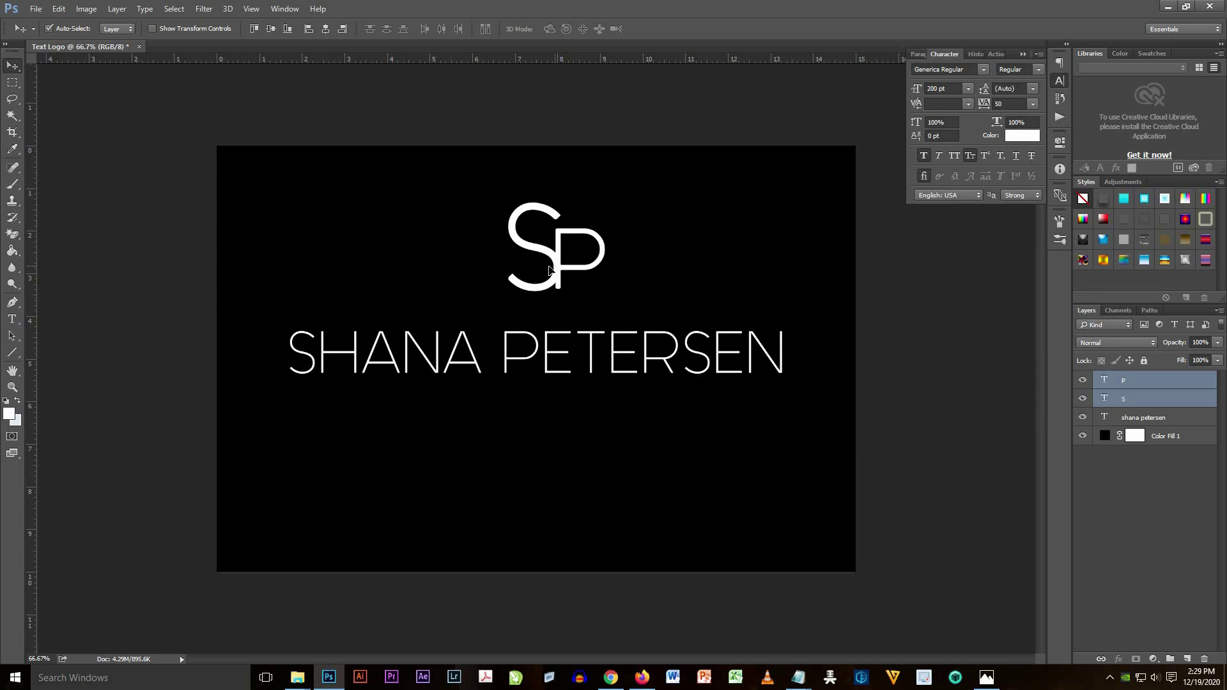
Step: Shift the SP monogram left to centre it above the name, then hide guides
{"action": "left_click_drag", "start_coordinate": [565, 276], "coordinate": [537, 275]}
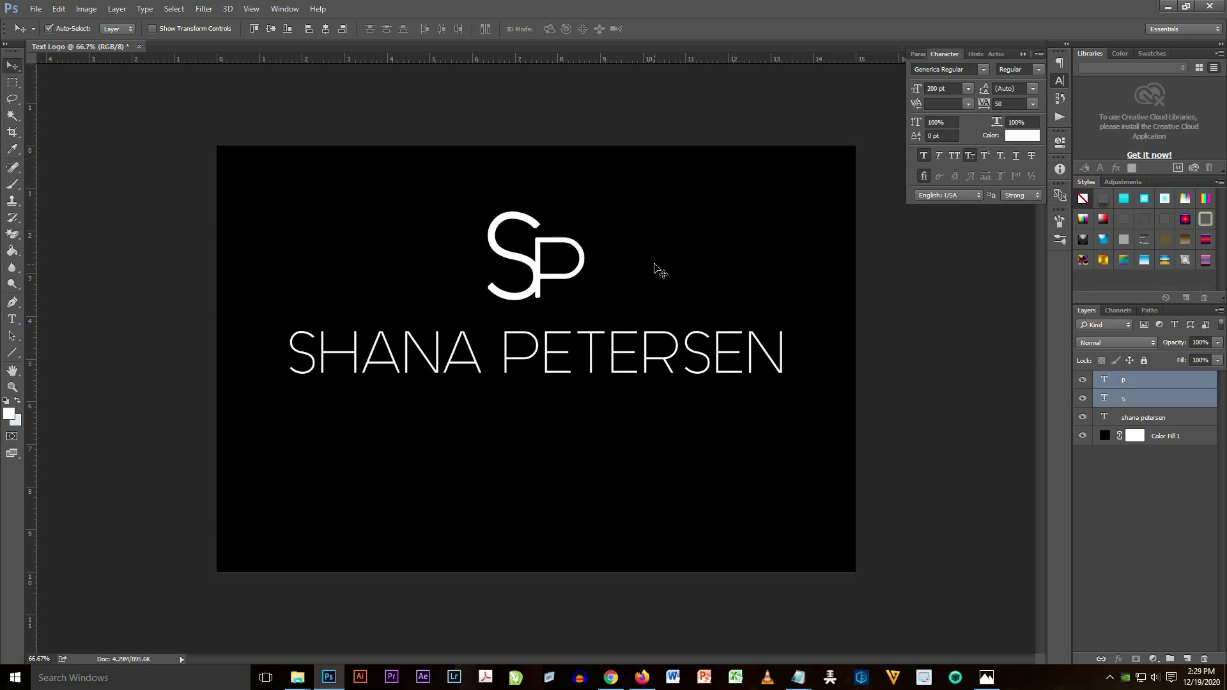
{"action": "key", "text": "ctrl+semicolon"}
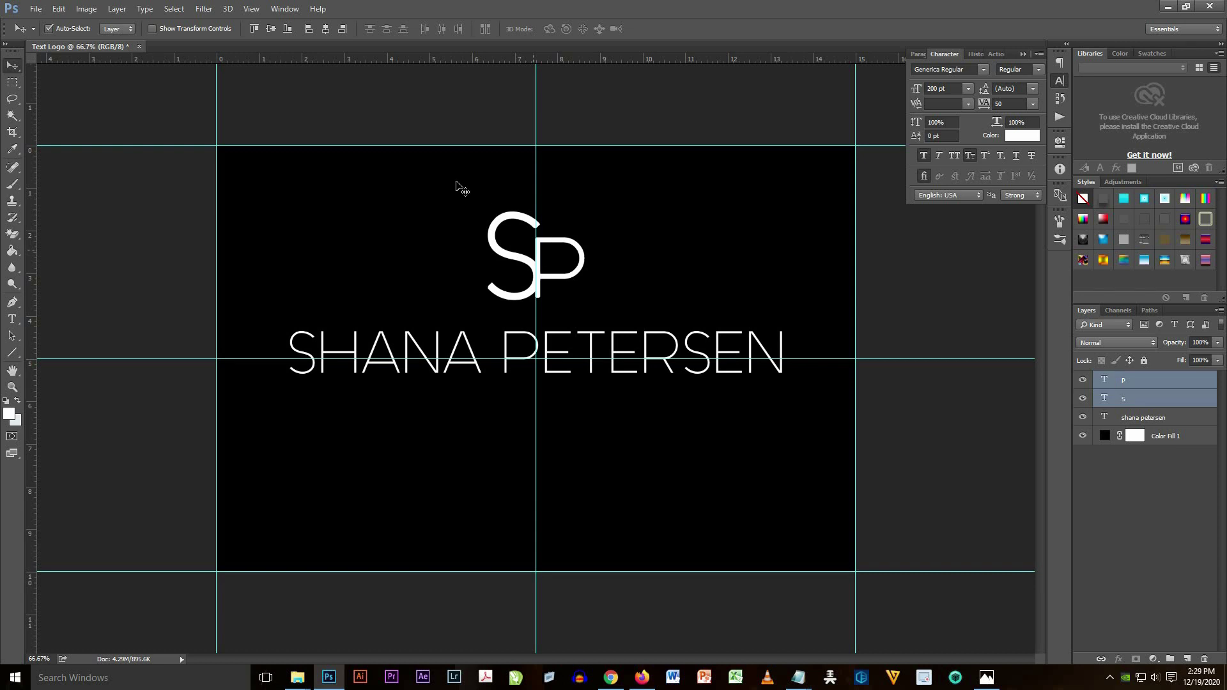
{"action": "left_click", "coordinate": [152, 29]}
{"action": "key", "text": "Left"}
{"action": "key", "text": "Left"}
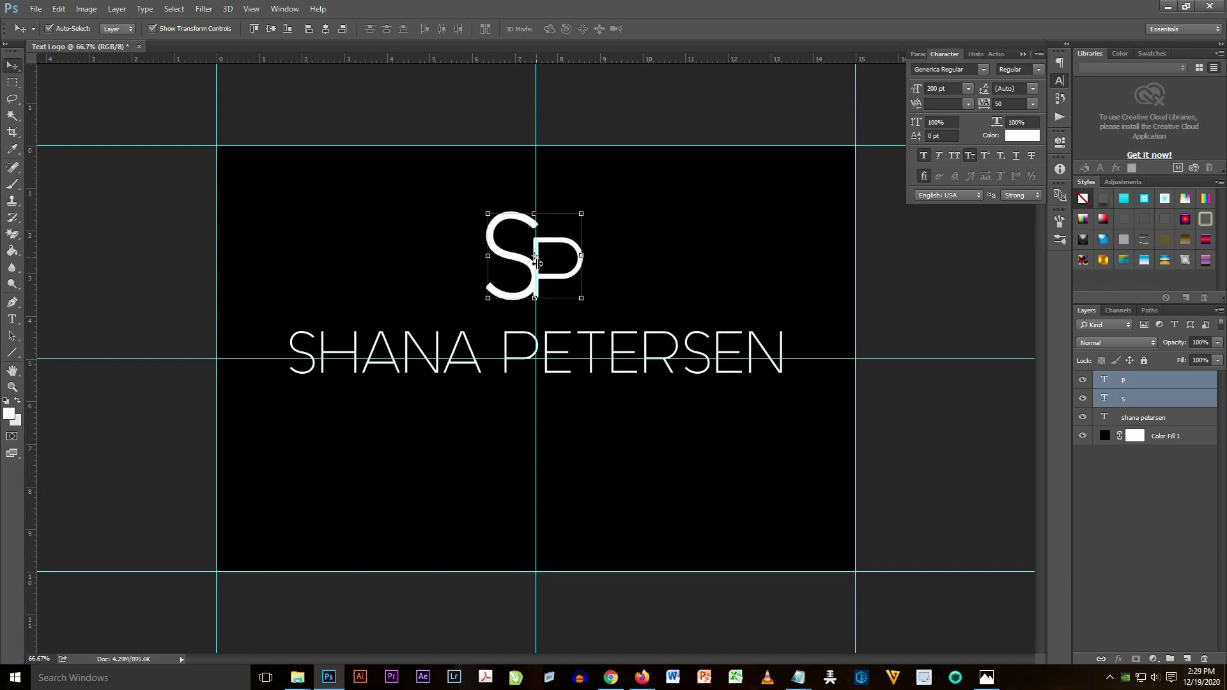
{"action": "left_click", "coordinate": [152, 29]}
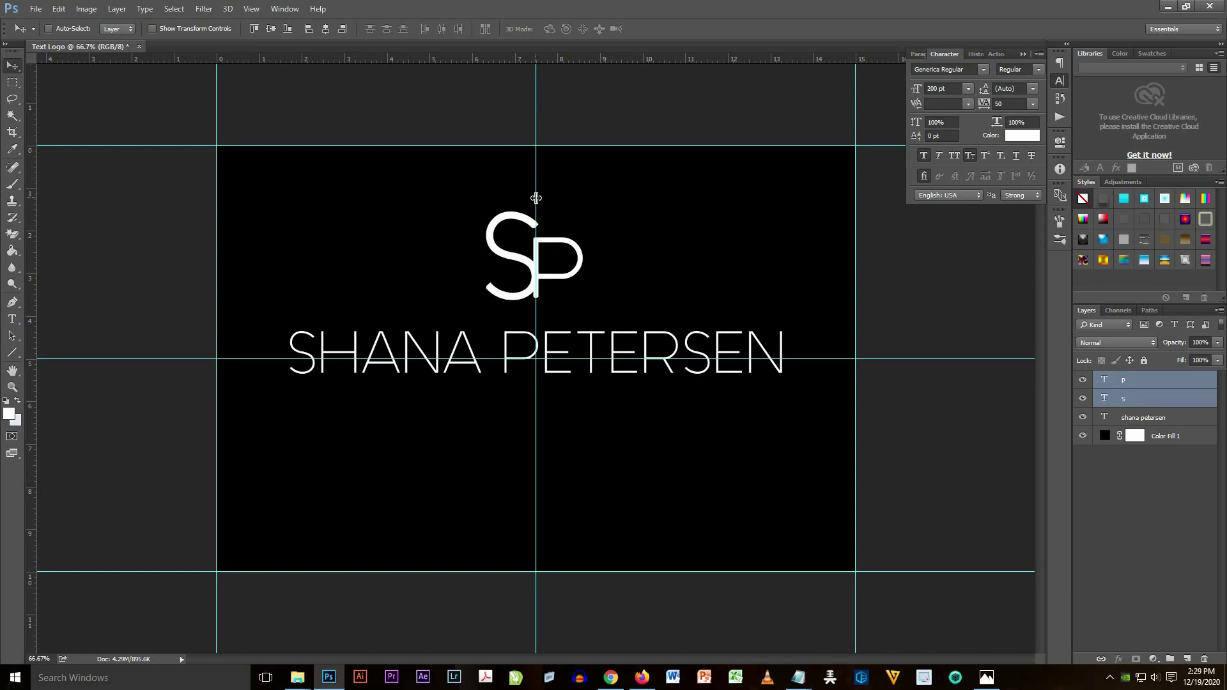
{"action": "key", "text": "ctrl"}
{"action": "key", "text": "ctrl+semicolon"}
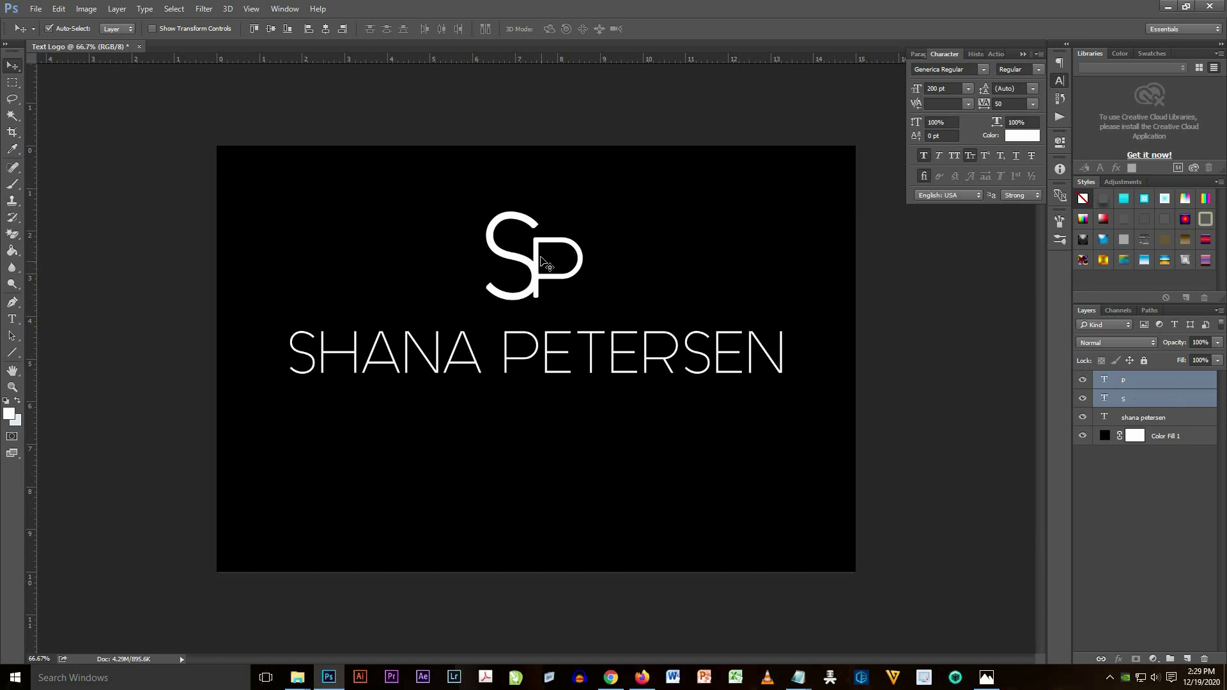
Step: Scale the SP monogram up to about 126% and apply the transform
{"action": "key", "text": "ctrl+t"}
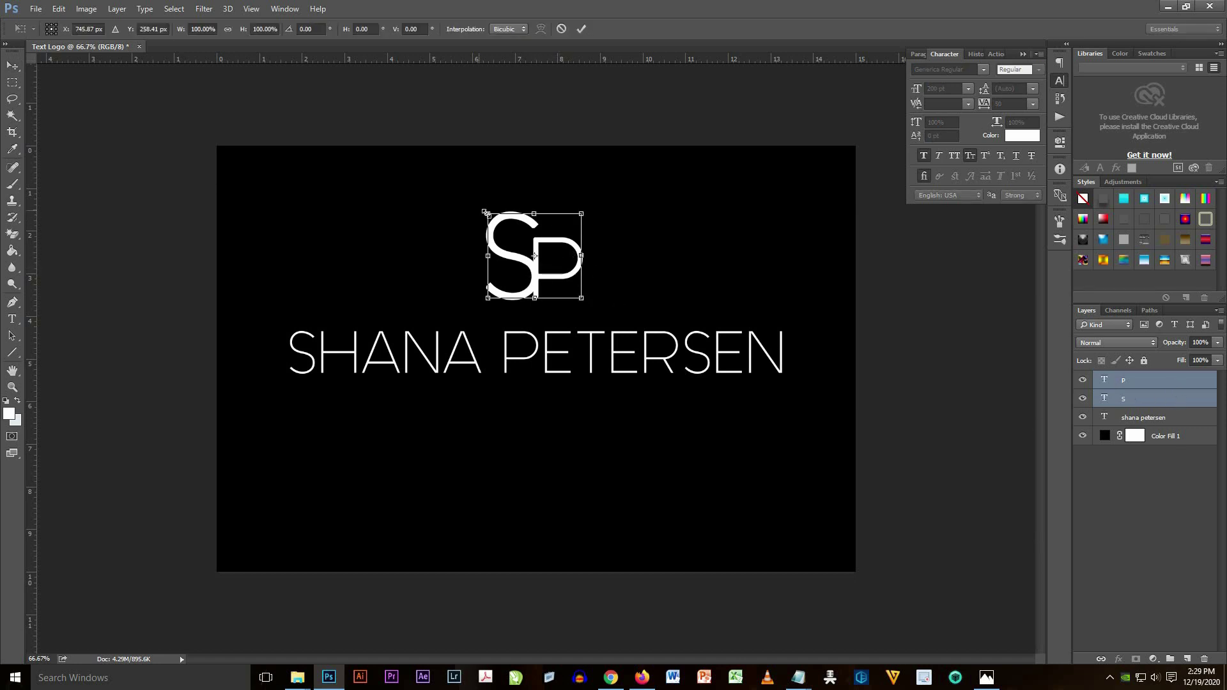
{"action": "left_click_drag", "start_coordinate": [486, 212], "coordinate": [453, 203]}
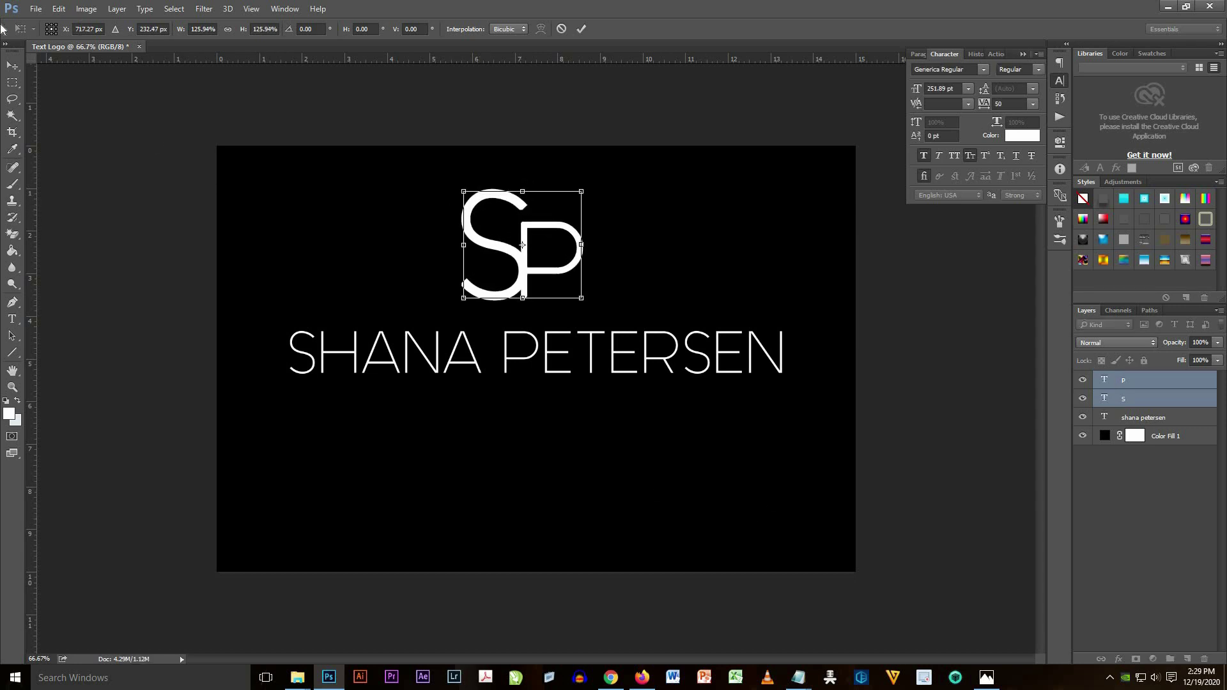
{"action": "left_click", "coordinate": [13, 66]}
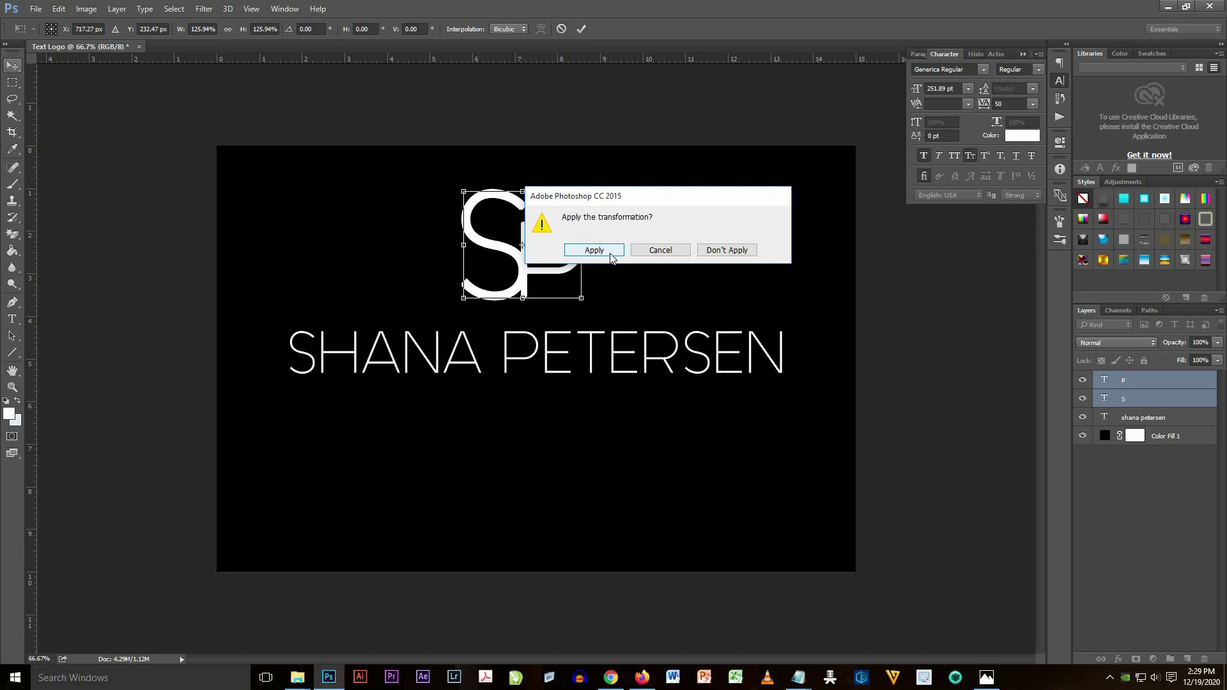
{"action": "key", "text": "Return"}
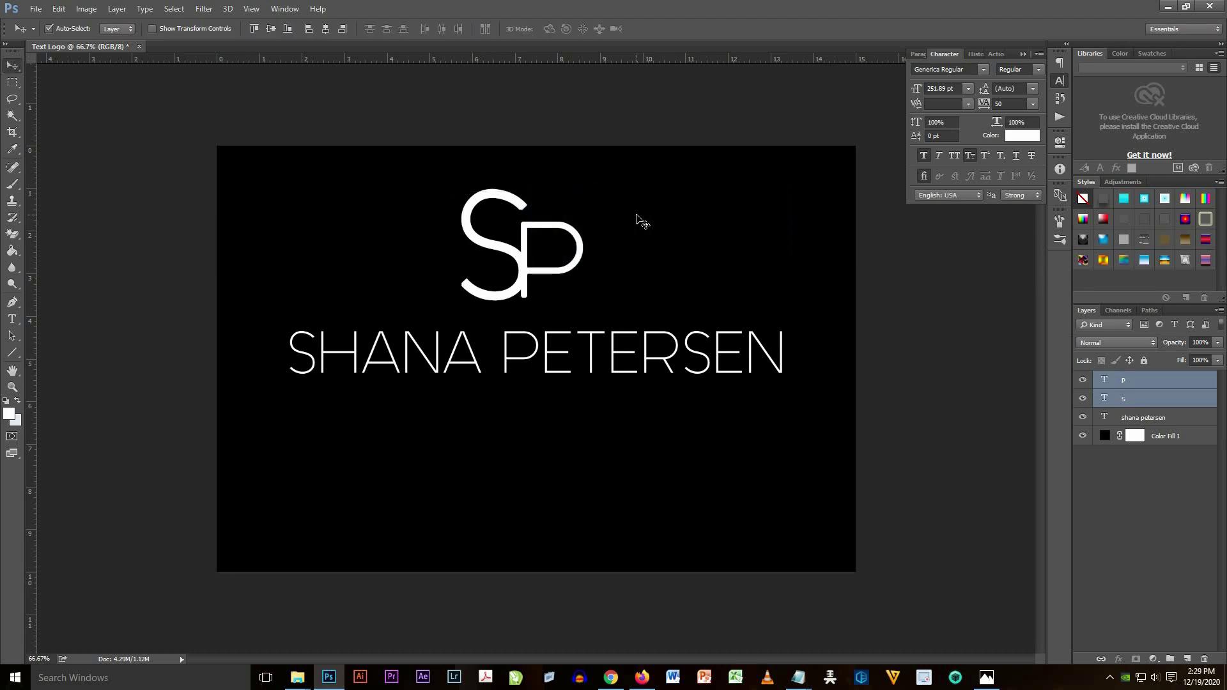
Step: Nudge the monogram right onto the canvas's vertical centre, using guides as reference
{"action": "key", "text": "ctrl+semicolon"}
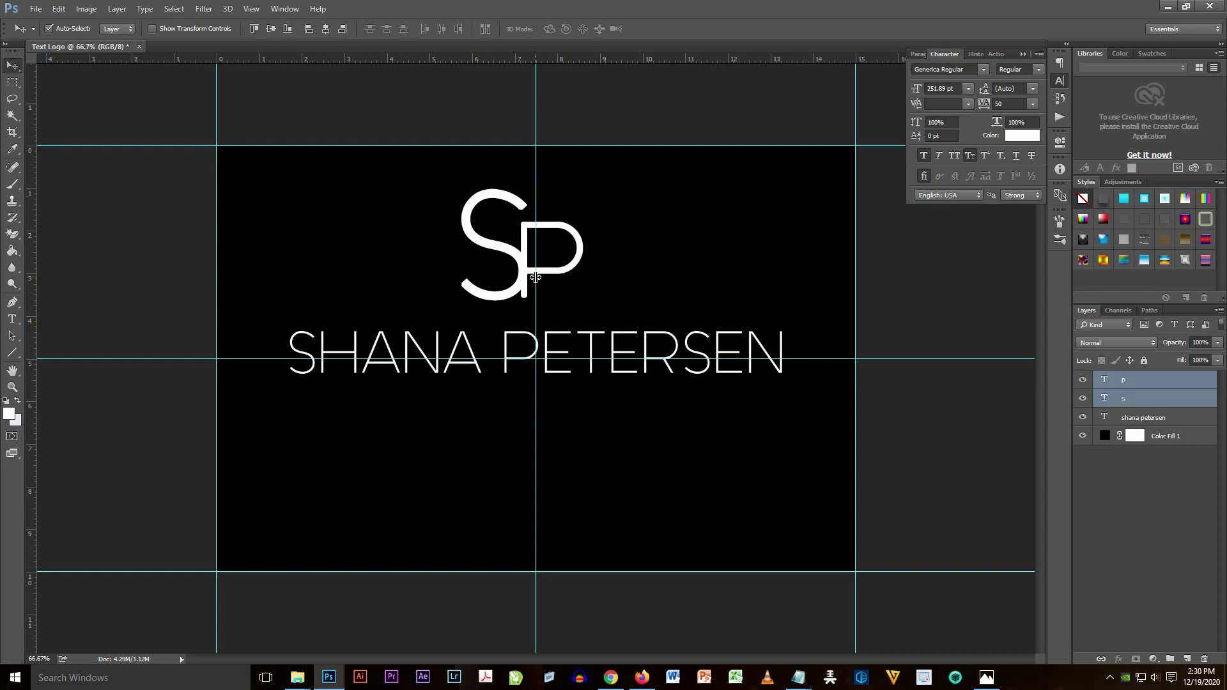
{"action": "left_click", "coordinate": [156, 28]}
{"action": "key", "text": "shift+Right"}
{"action": "key", "text": "shift+Right"}
{"action": "key", "text": "shift+Right"}
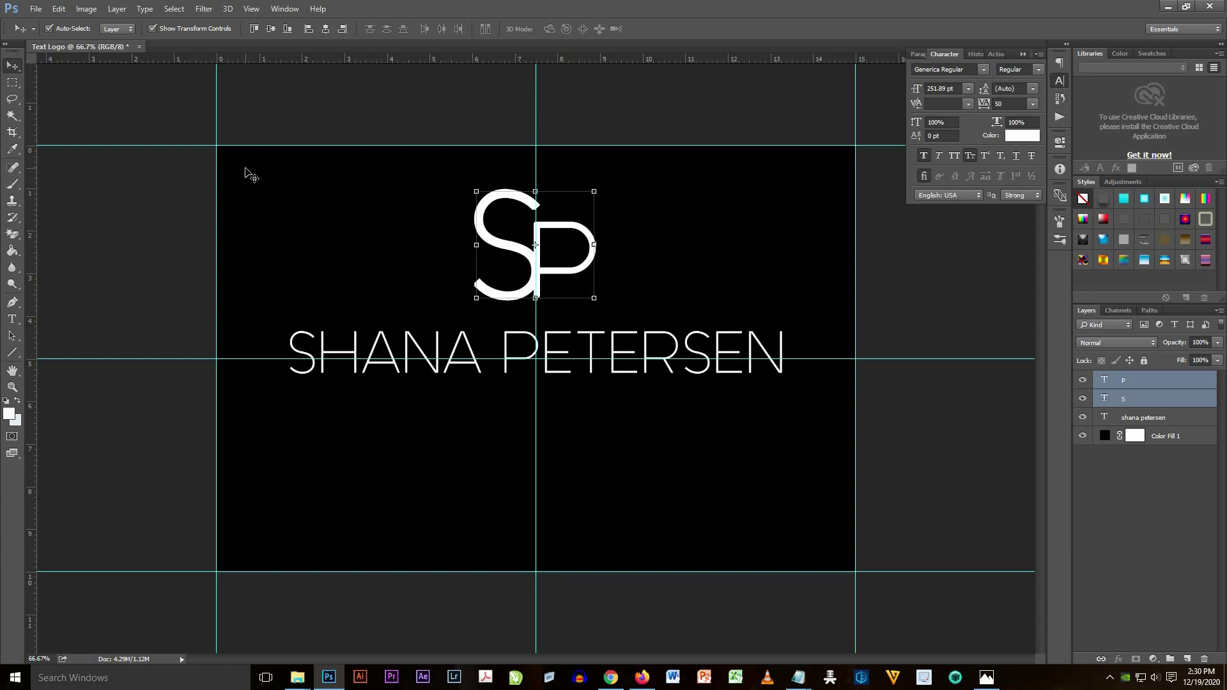
{"action": "left_click", "coordinate": [153, 30]}
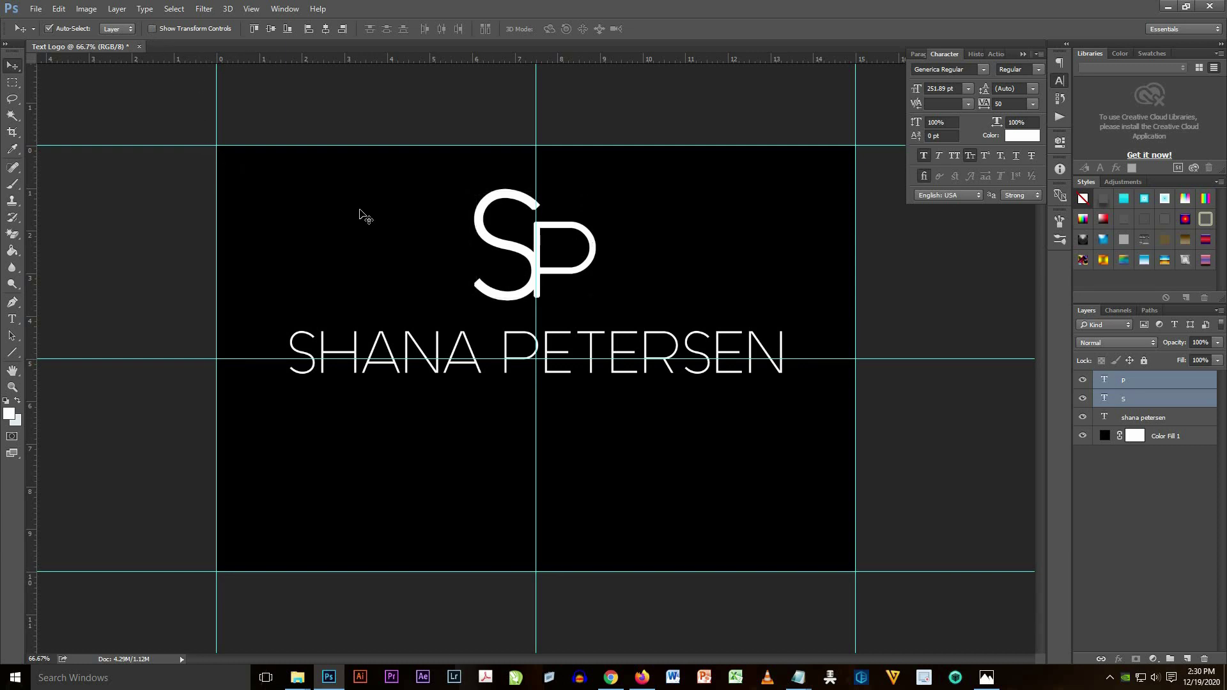
{"action": "key", "text": "ctrl+semicolon"}
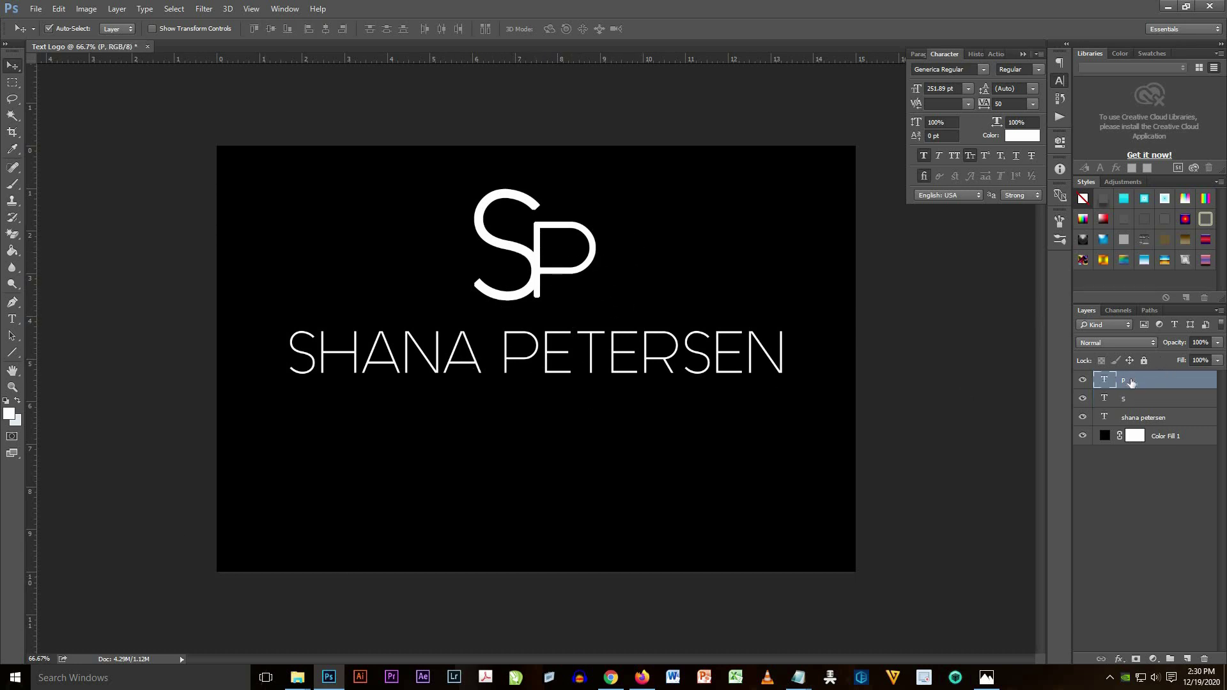
Step: Duplicate the shana petersen layer as 'company tagline' and drag it to the top of the Layers panel
{"action": "left_click", "coordinate": [1133, 414]}
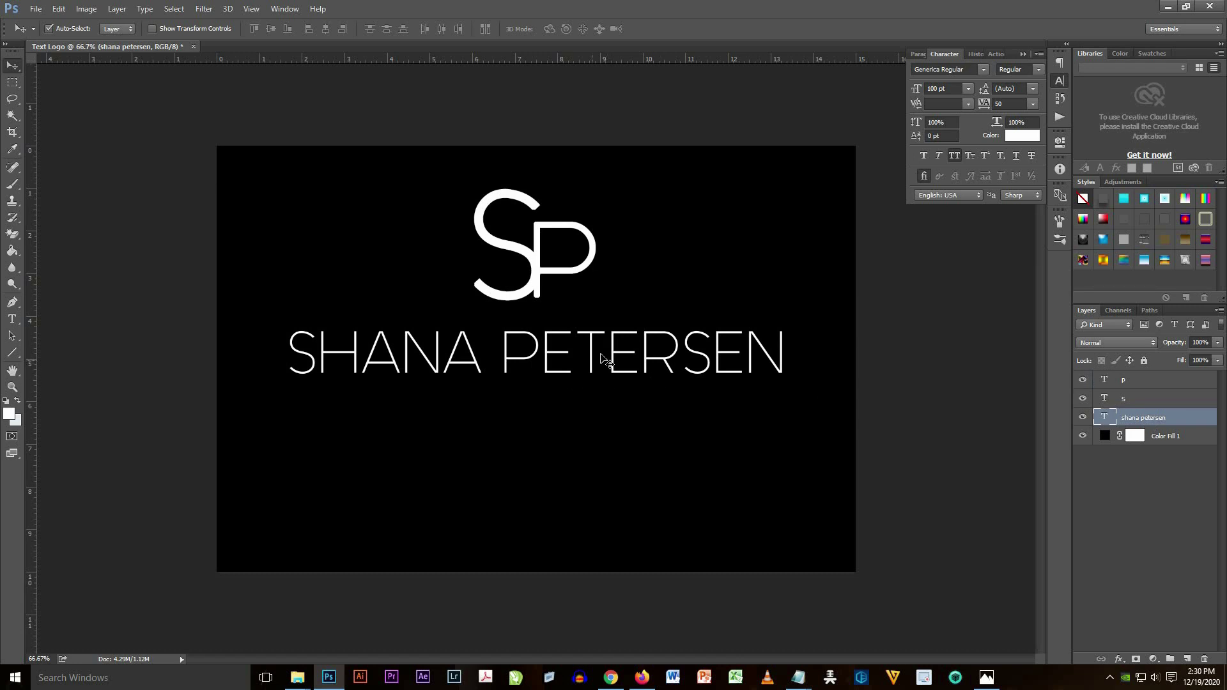
{"action": "right_click", "coordinate": [1145, 417]}
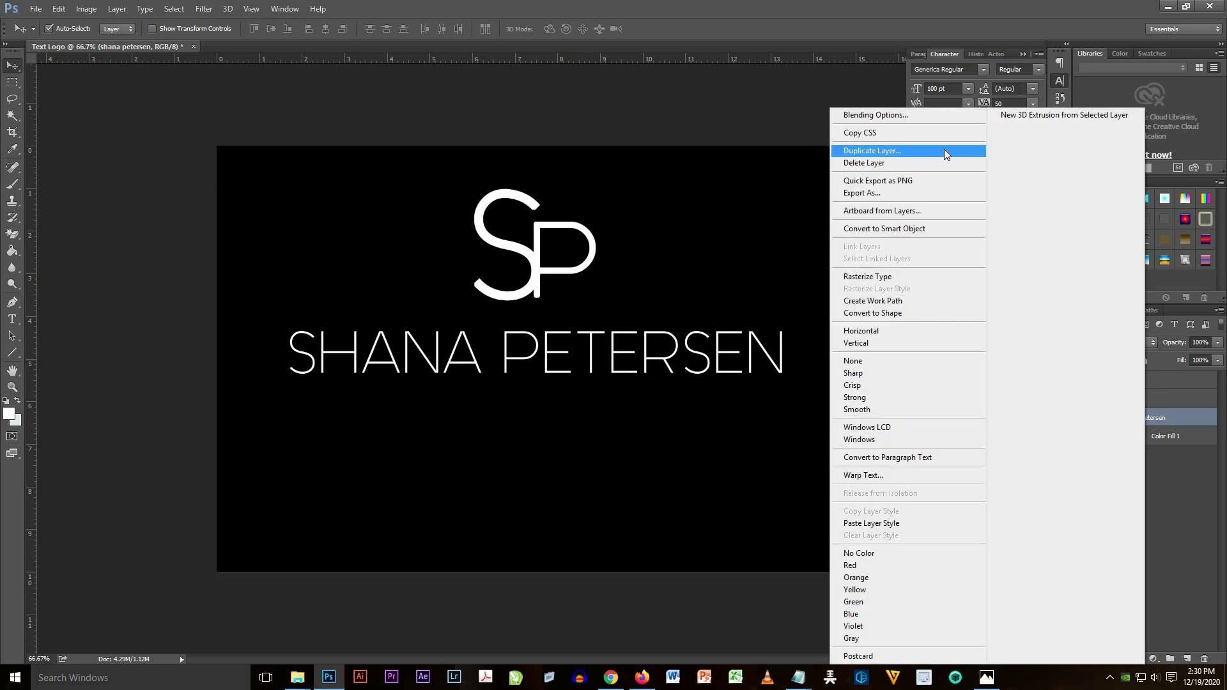
{"action": "left_click", "coordinate": [945, 149]}
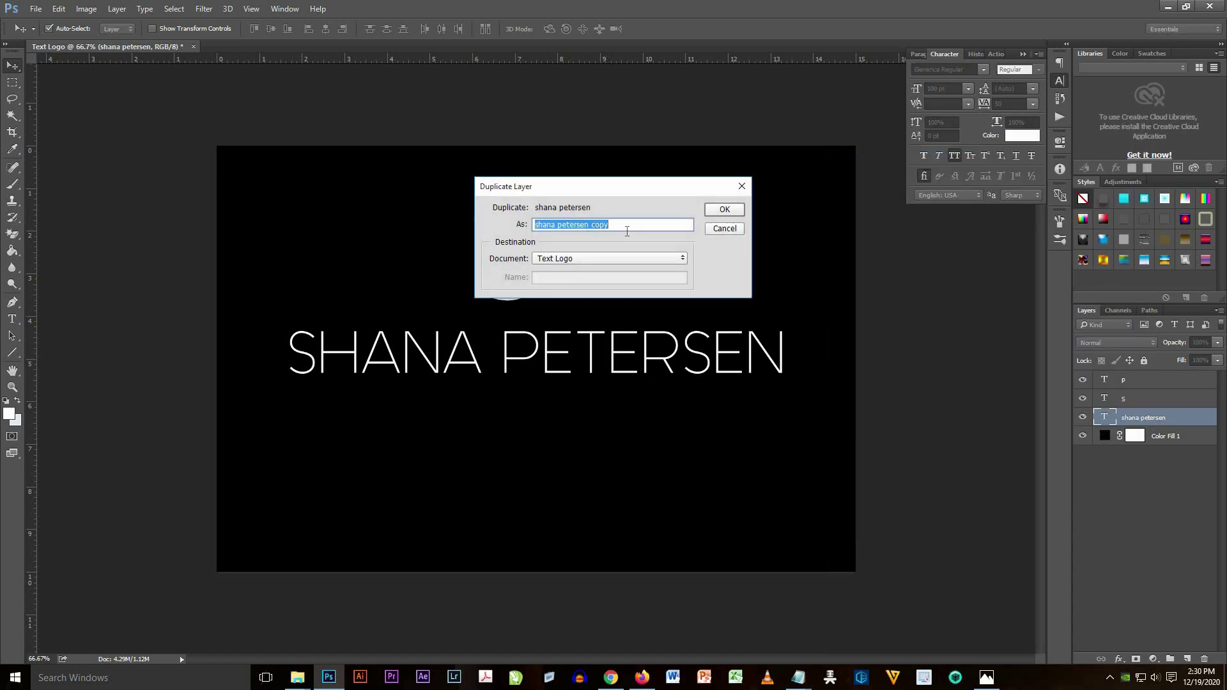
{"action": "type", "text": "company tagline"}
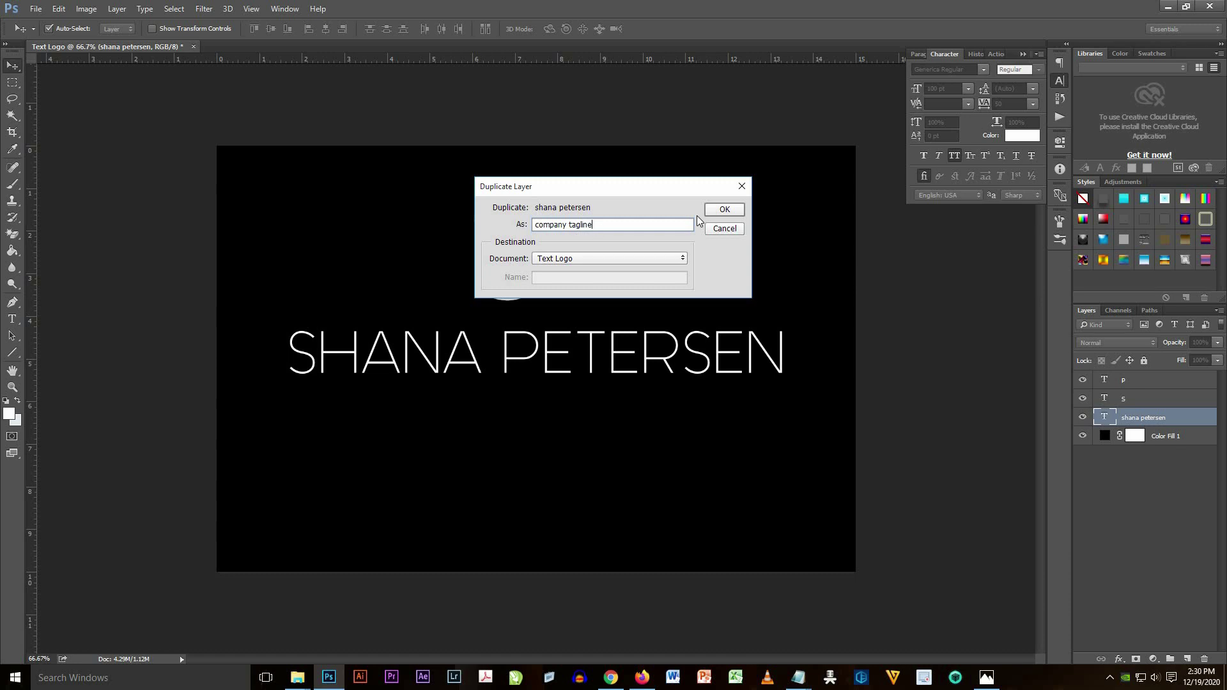
{"action": "left_click", "coordinate": [724, 212]}
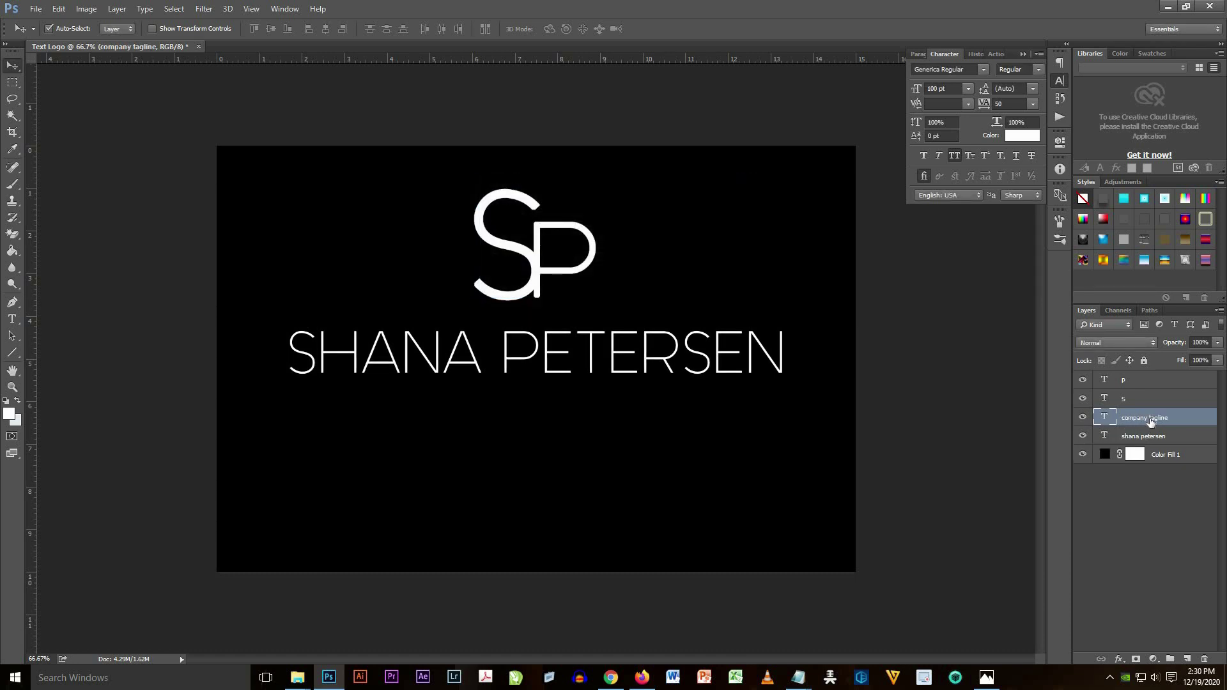
{"action": "left_click_drag", "start_coordinate": [1150, 422], "coordinate": [1150, 387]}
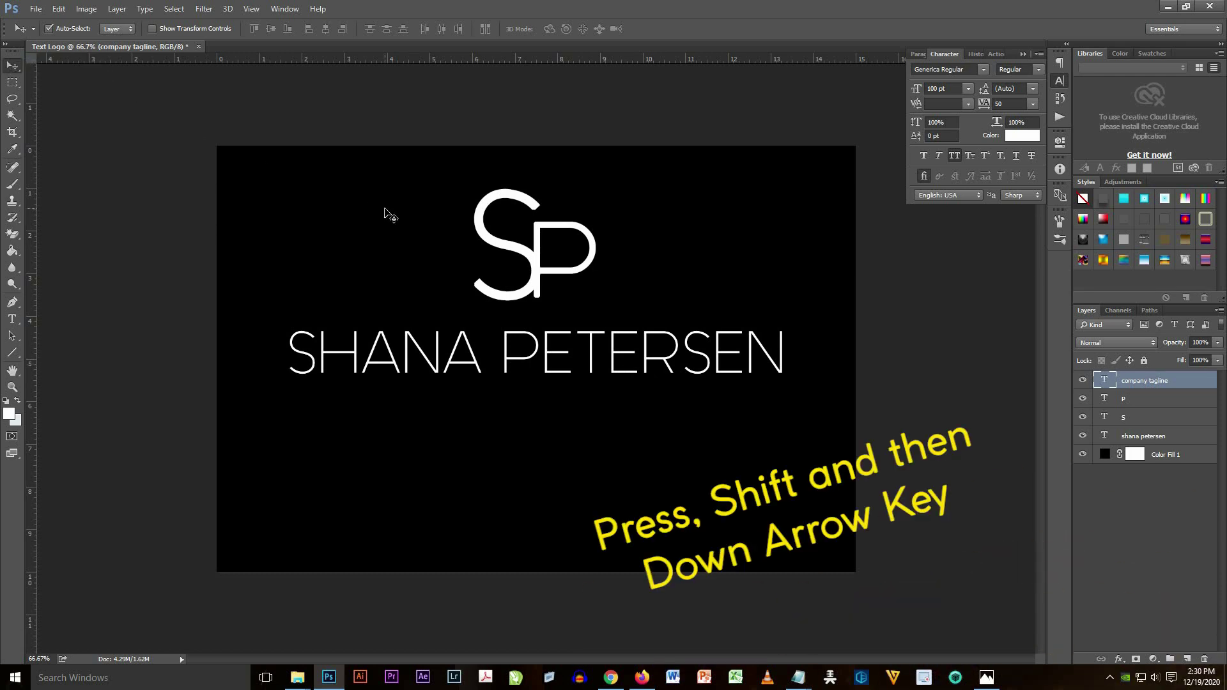
Step: Move the copied name below the original and set its text to 40 pt
{"action": "key", "text": "shift+Down"}
{"action": "key", "text": "shift+Down"}
{"action": "key", "text": "shift+Down"}
{"action": "key", "text": "shift+Down"}
{"action": "key", "text": "shift+Down"}
{"action": "key", "text": "shift+Down"}
{"action": "key", "text": "shift+Down"}
{"action": "key", "text": "shift+Down"}
{"action": "key", "text": "shift+Down"}
{"action": "key", "text": "shift+Down"}
{"action": "key", "text": "shift+Down"}
{"action": "key", "text": "shift+Down"}
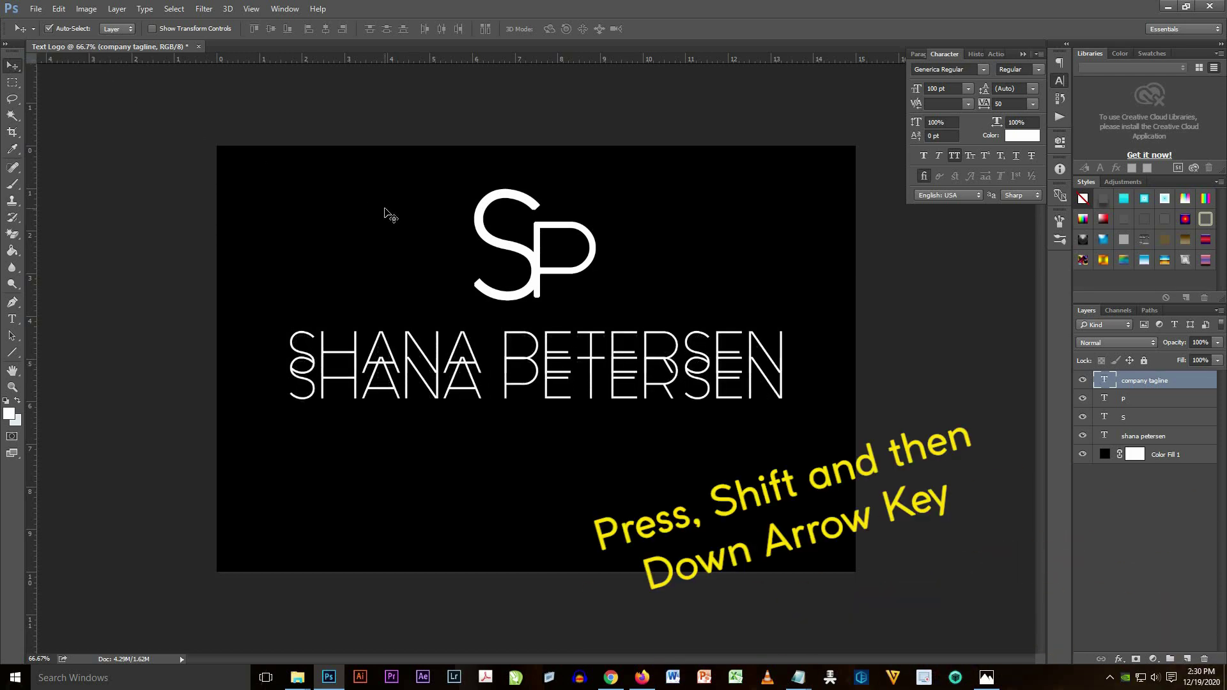
{"action": "key", "text": "shift+Down"}
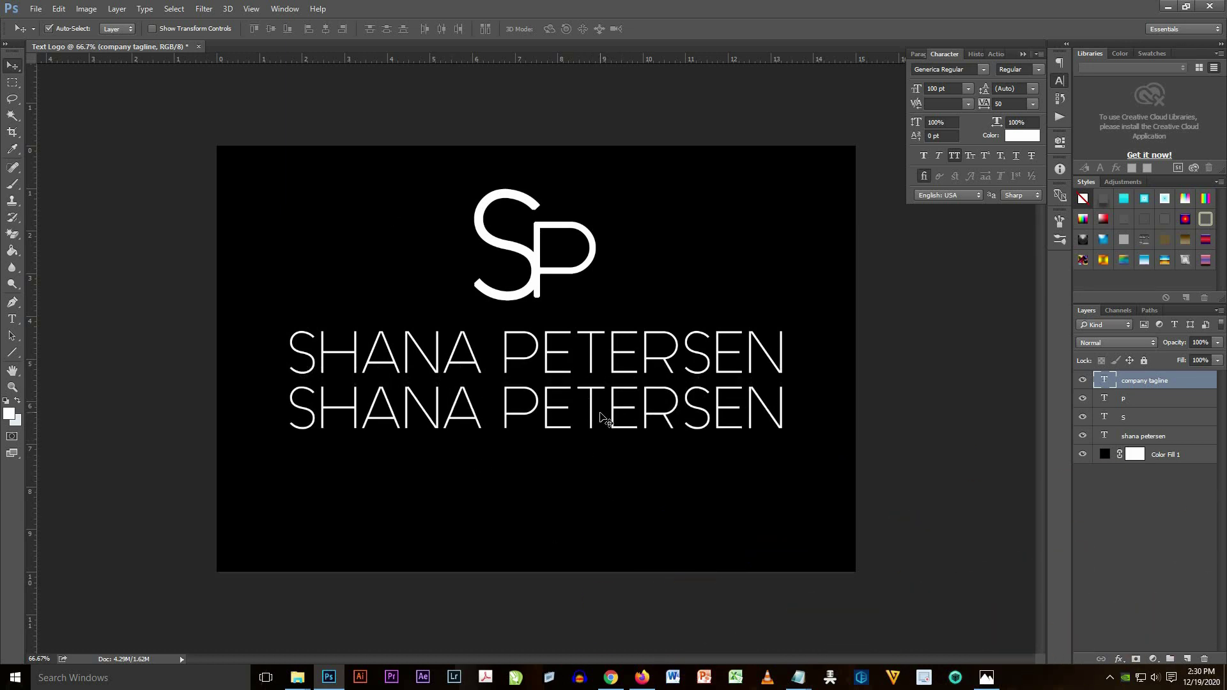
{"action": "left_click_drag", "start_coordinate": [12, 319], "coordinate": [61, 323]}
{"action": "left_click", "coordinate": [60, 320]}
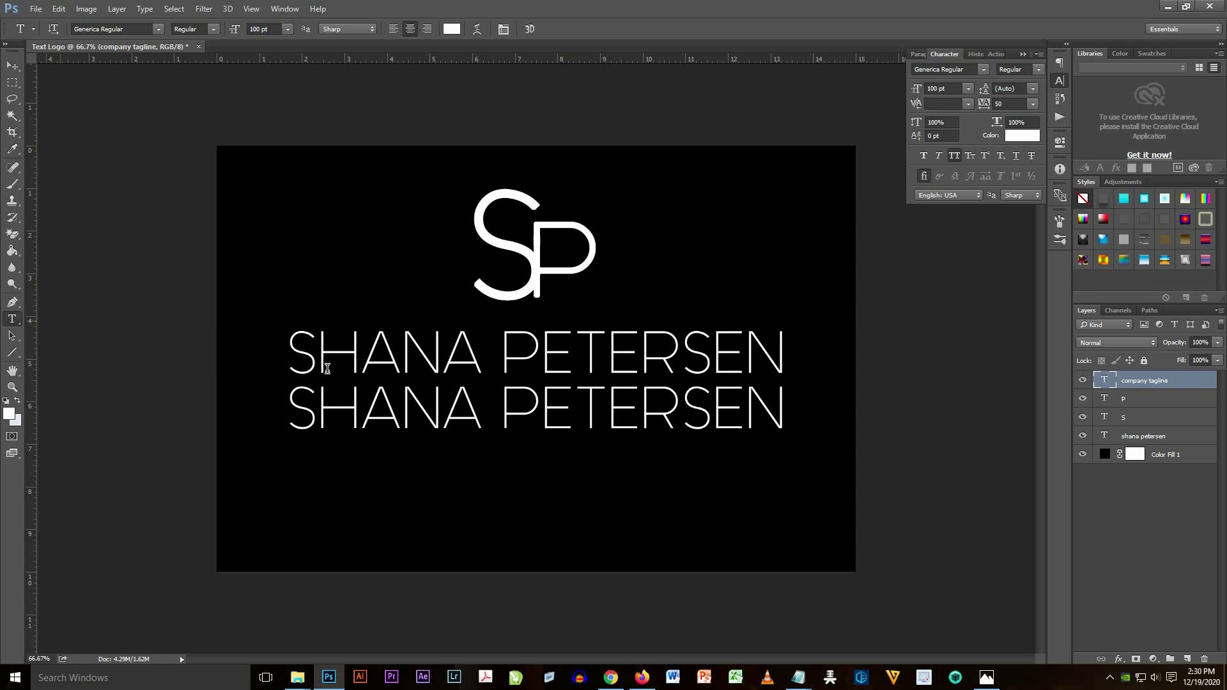
{"action": "left_click", "coordinate": [568, 409]}
{"action": "left_click_drag", "start_coordinate": [782, 405], "coordinate": [287, 397]}
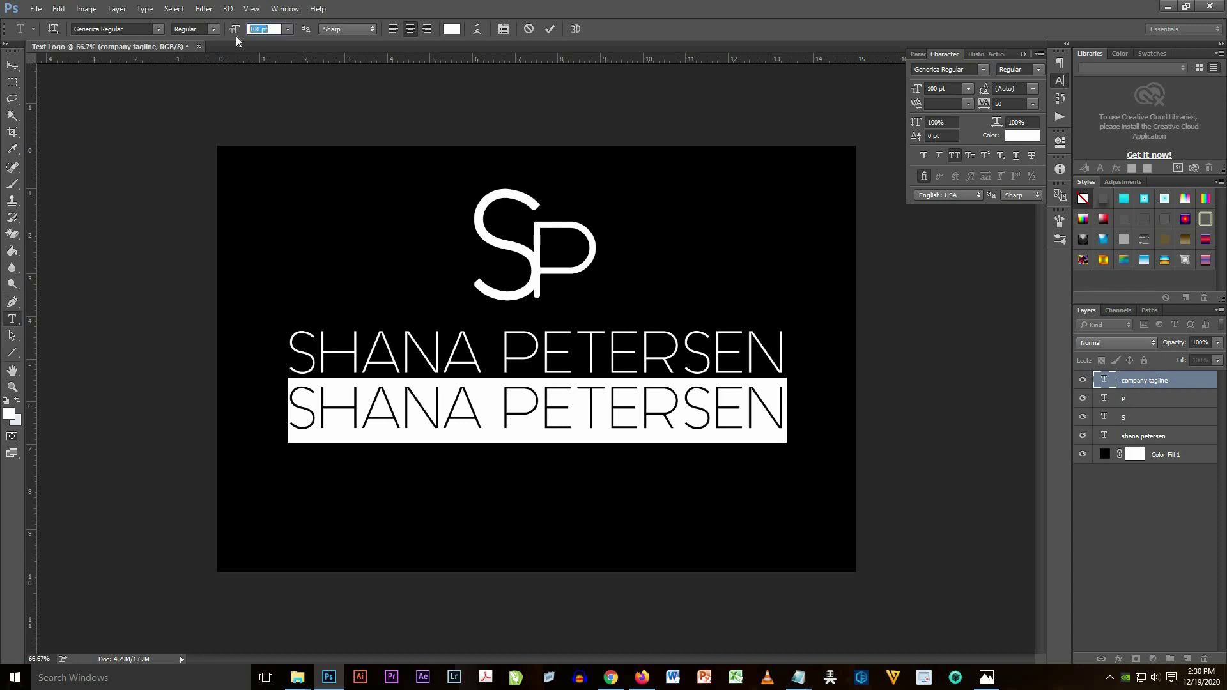
{"action": "type", "text": "40"}
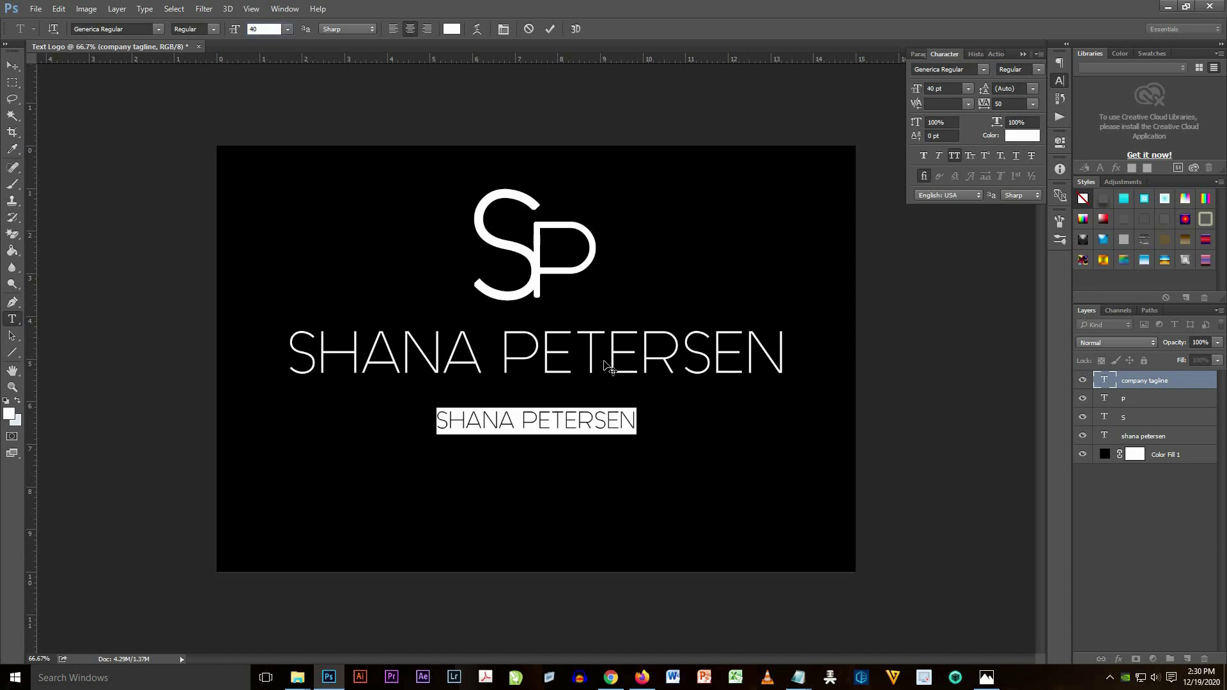
{"action": "left_click", "coordinate": [583, 426]}
Step: Retype the copy as 'FASHION CLOTHING COMPANY' at 24 pt with Faux Bold
{"action": "left_click_drag", "start_coordinate": [636, 419], "coordinate": [421, 422]}
{"action": "type", "text": "FASHION"}
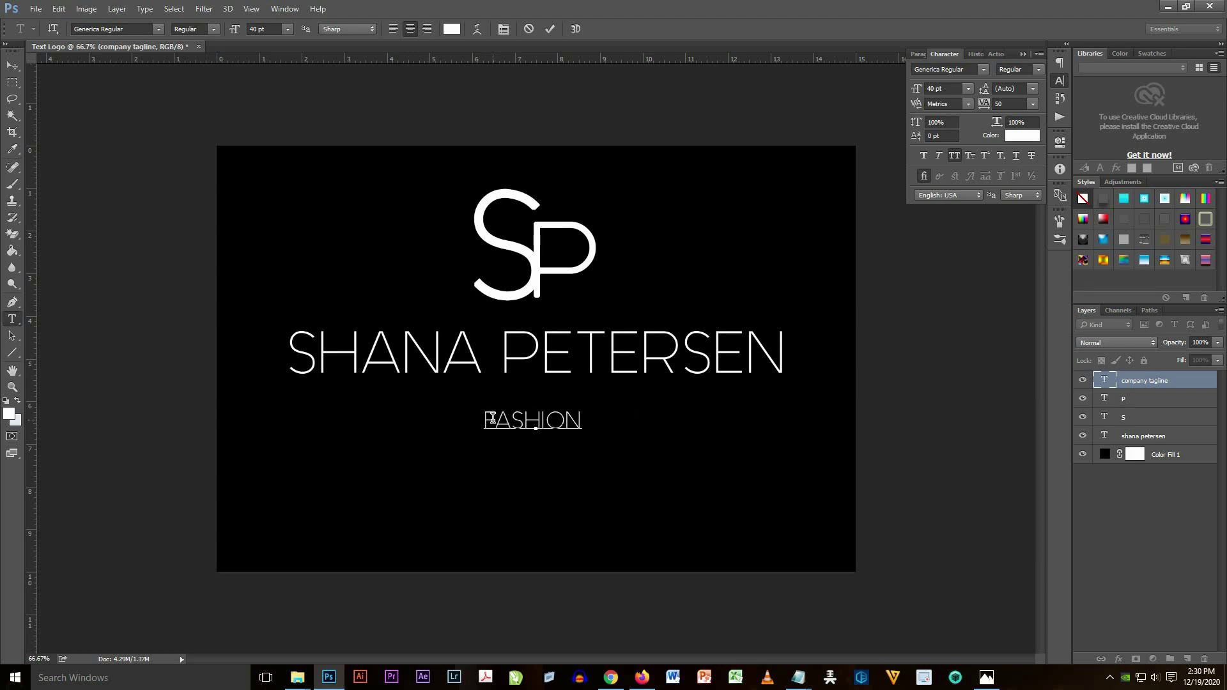
{"action": "type", "text": " CLOTHING"}
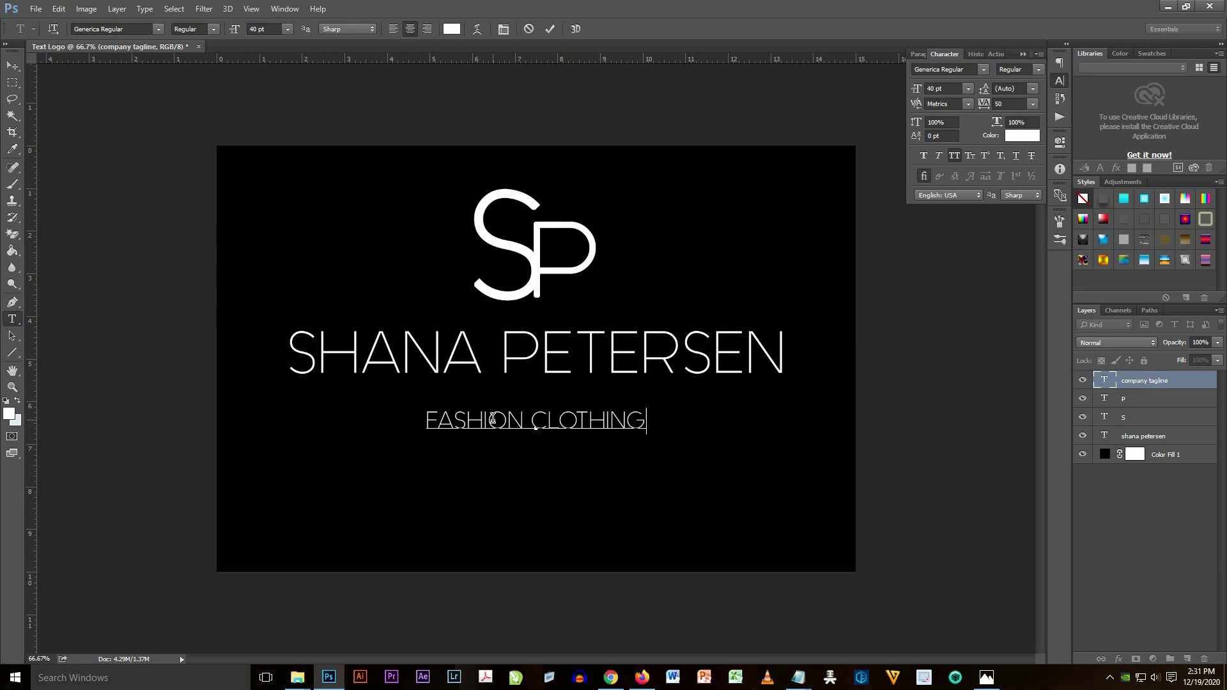
{"action": "type", "text": " COMPANY"}
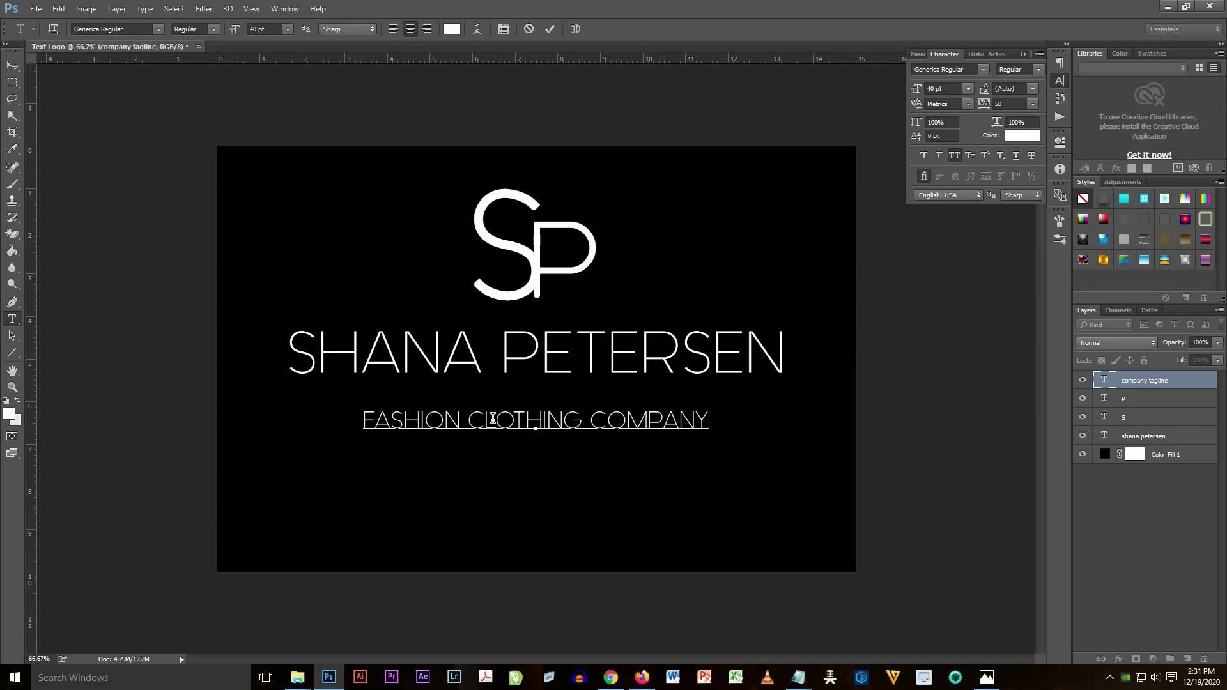
{"action": "left_click_drag", "start_coordinate": [707, 417], "coordinate": [262, 159]}
{"action": "left_click", "coordinate": [286, 30]}
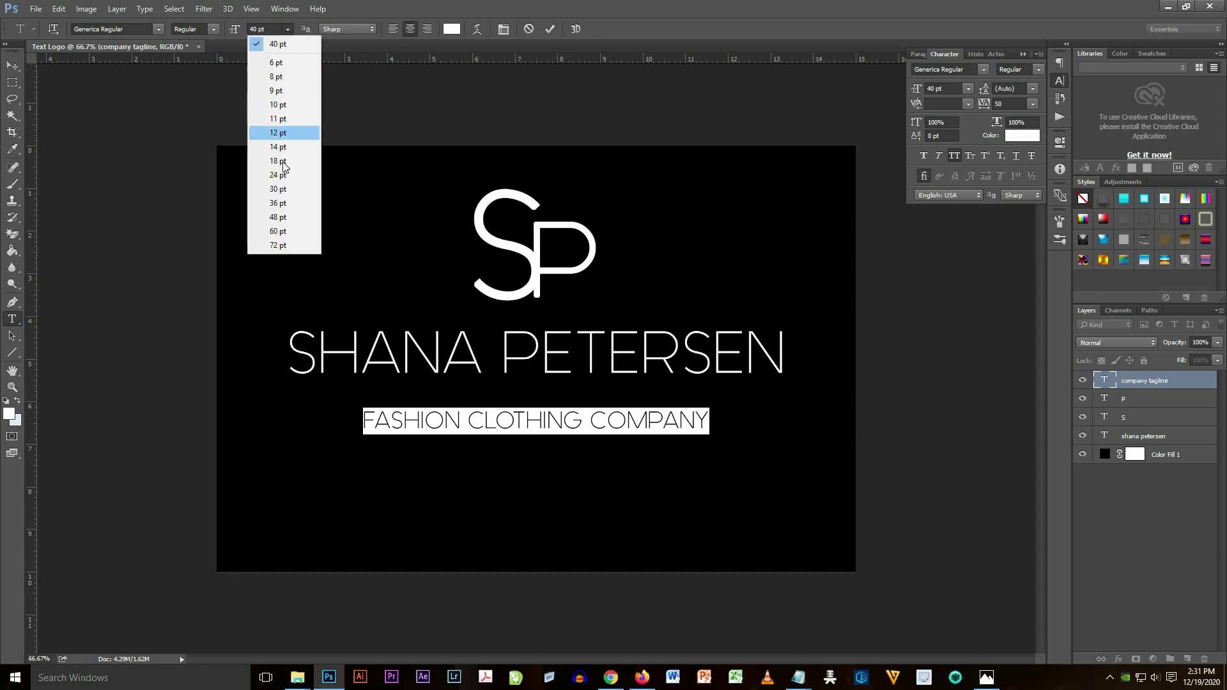
{"action": "key", "text": "Return"}
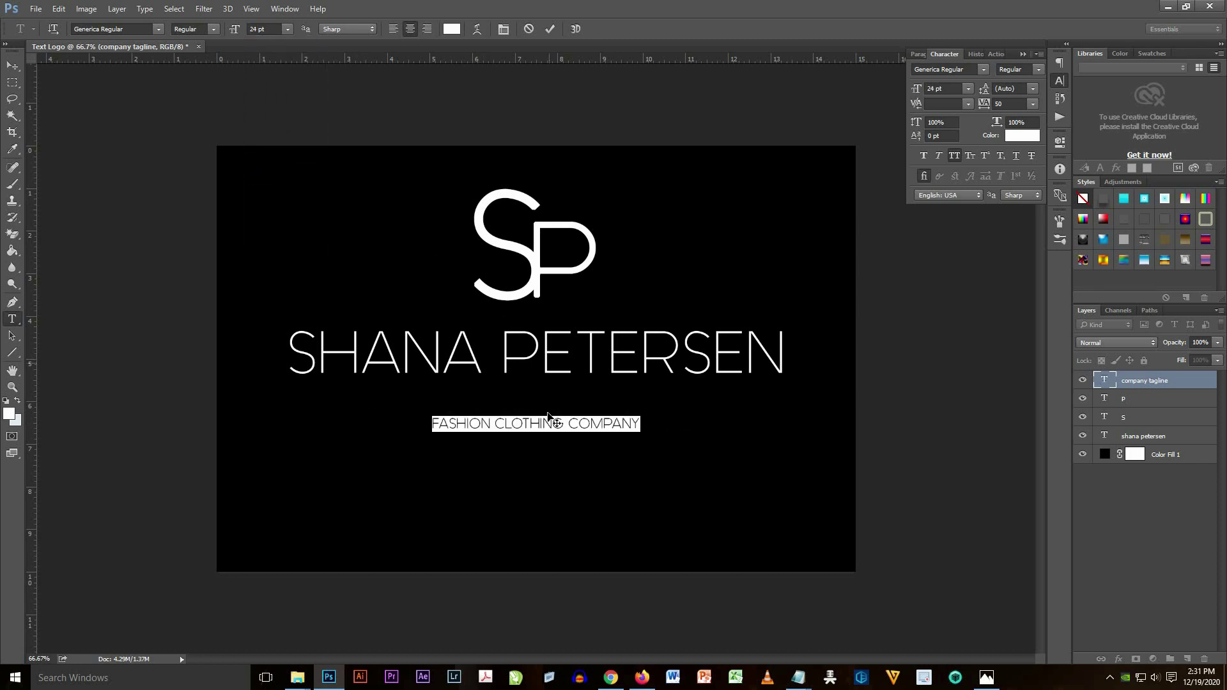
{"action": "left_click", "coordinate": [925, 155]}
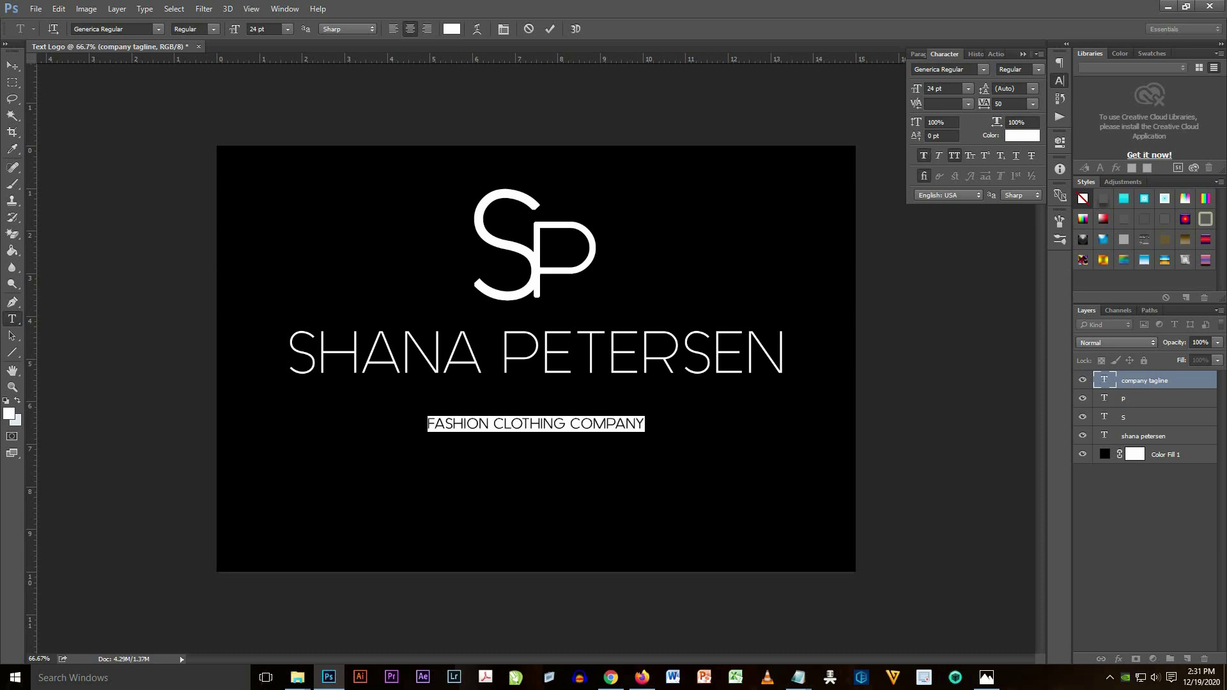
Step: Set the tagline's tracking to 890 so it matches the name's width
{"action": "left_click", "coordinate": [981, 105]}
{"action": "type", "text": "1000"}
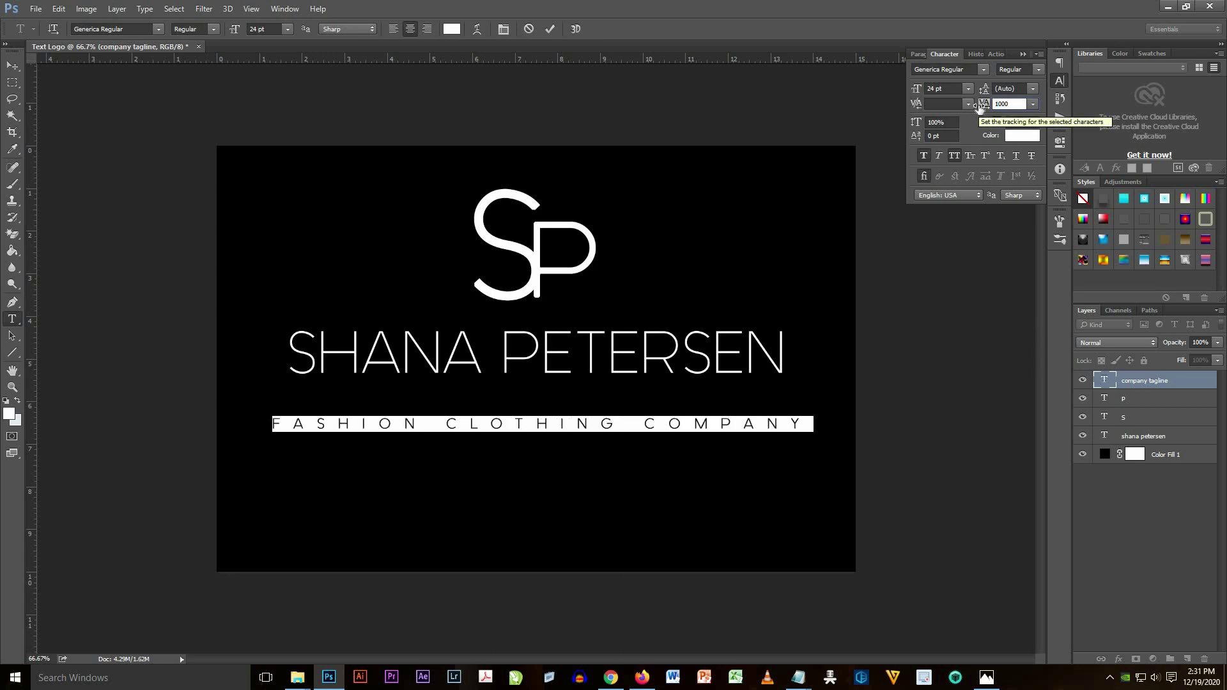
{"action": "key", "text": "Return"}
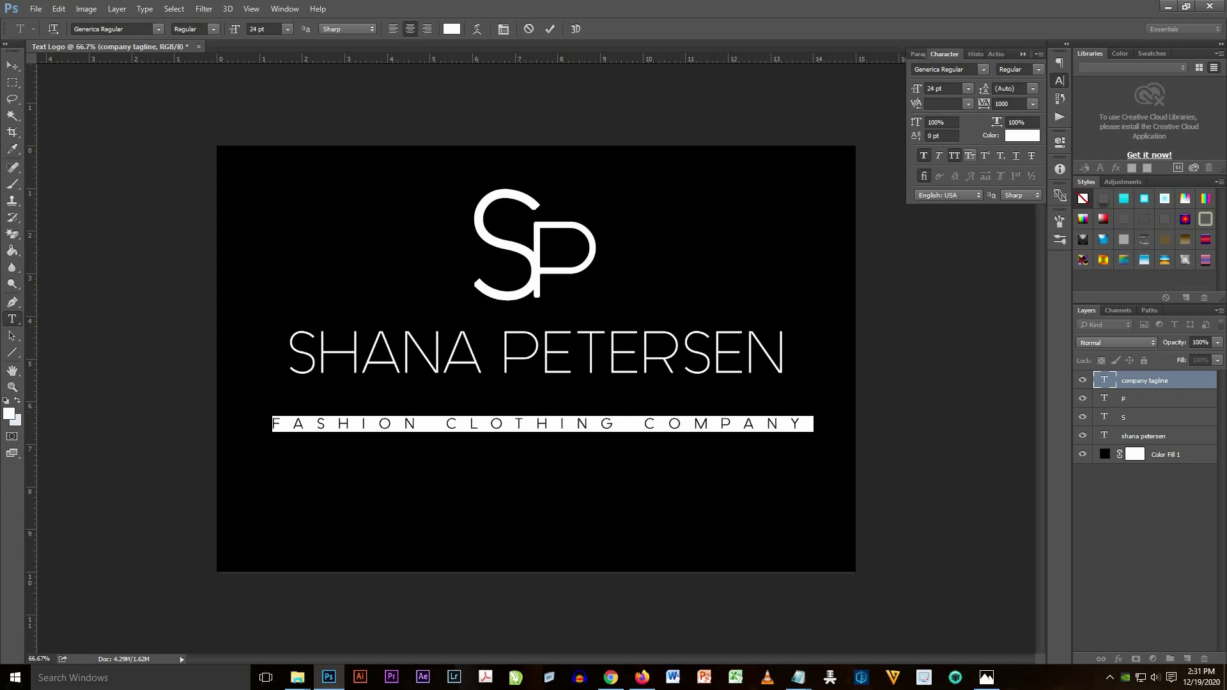
{"action": "key", "text": "Tab"}
{"action": "type", "text": "890"}
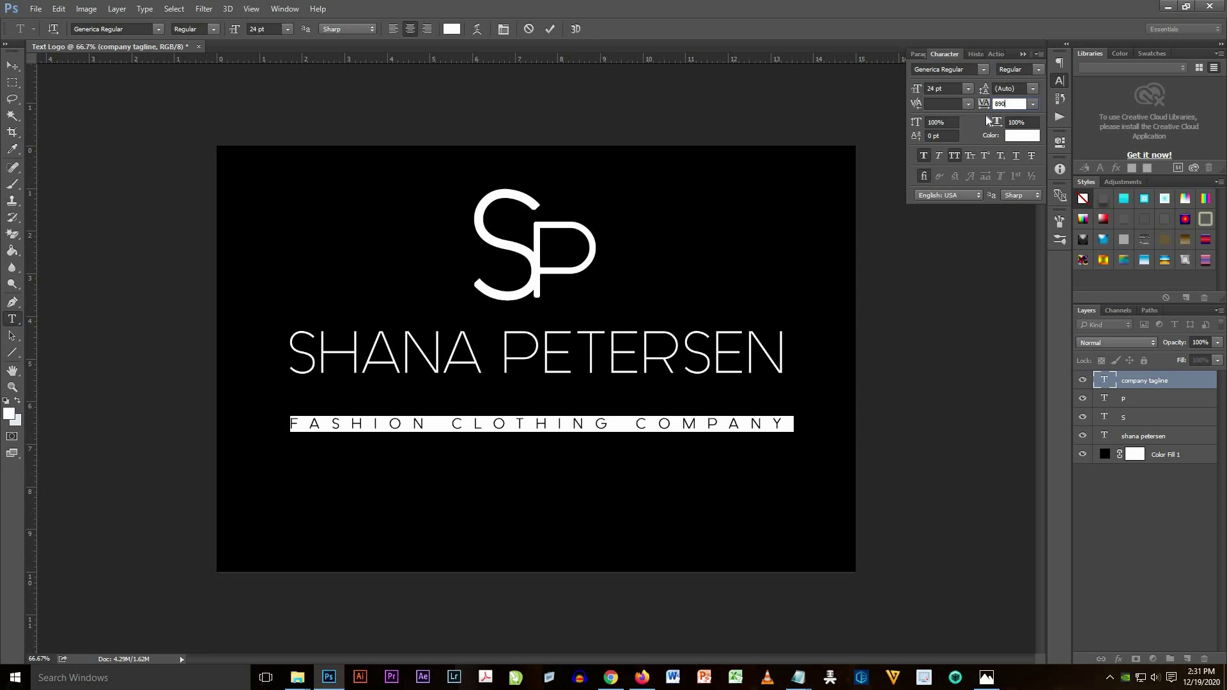
{"action": "key", "text": "Return"}
Step: Commit the text and nudge the tagline into place beneath SHANA PETERSEN
{"action": "left_click", "coordinate": [12, 66]}
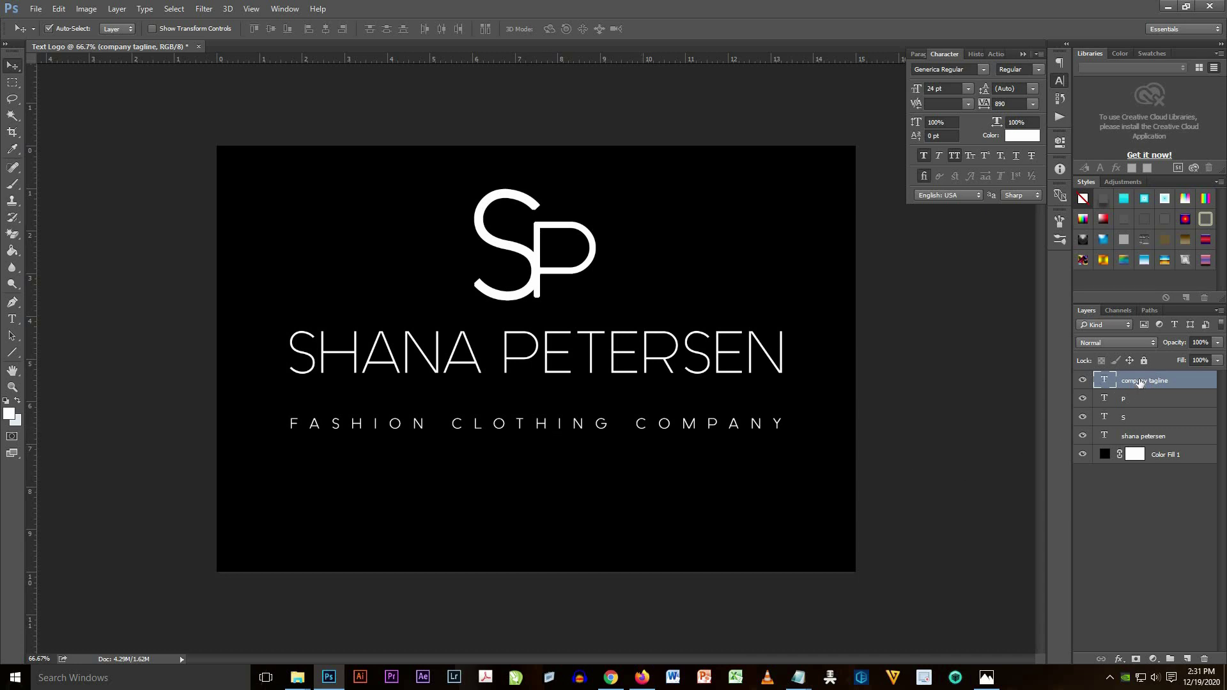
{"action": "key", "text": "shift+Up"}
{"action": "key", "text": "shift+Up"}
{"action": "key", "text": "shift+Up"}
{"action": "key", "text": "shift+Up"}
{"action": "key", "text": "shift+Up"}
{"action": "key", "text": "shift+Up"}
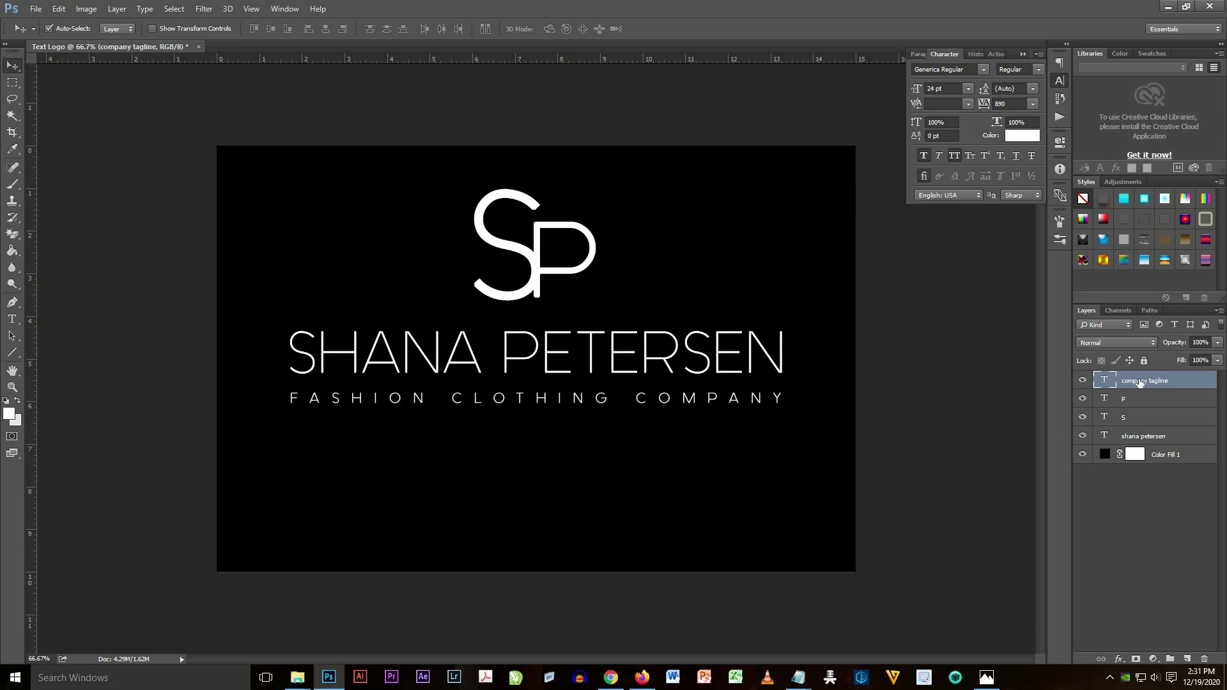
{"action": "key", "text": "shift+Down"}
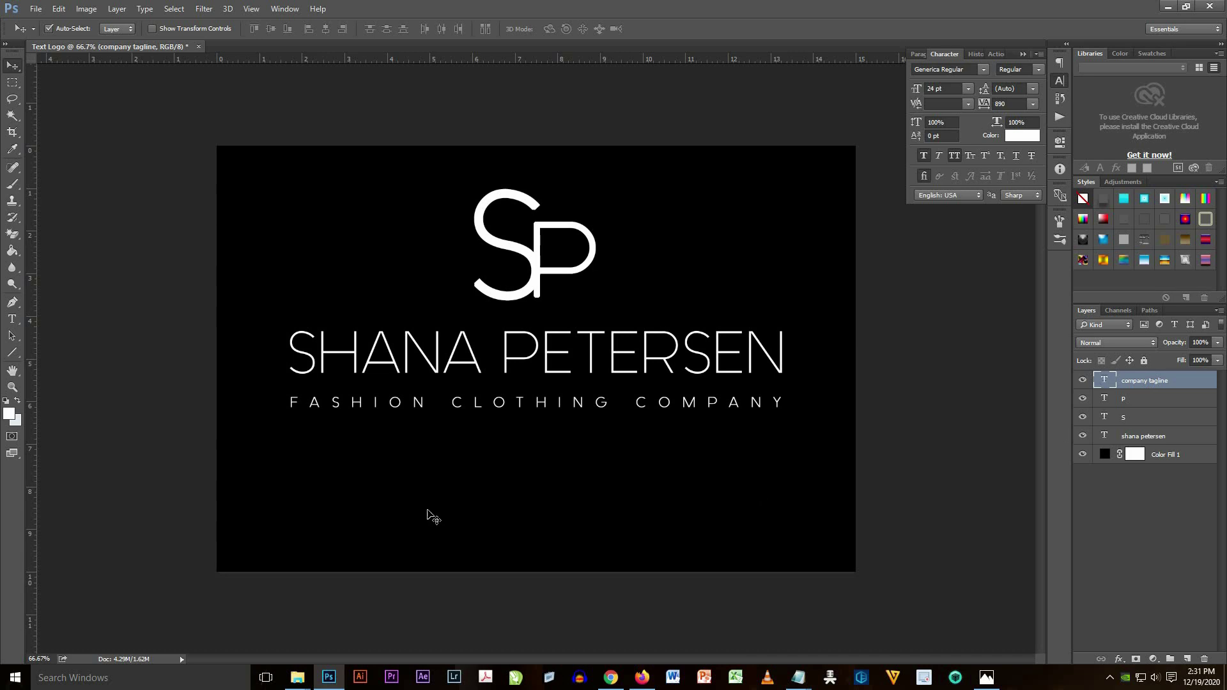
Step: On a new layer, draw a thin white horizontal line about 493 px wide under the tagline
{"action": "left_click_drag", "start_coordinate": [13, 352], "coordinate": [63, 402]}
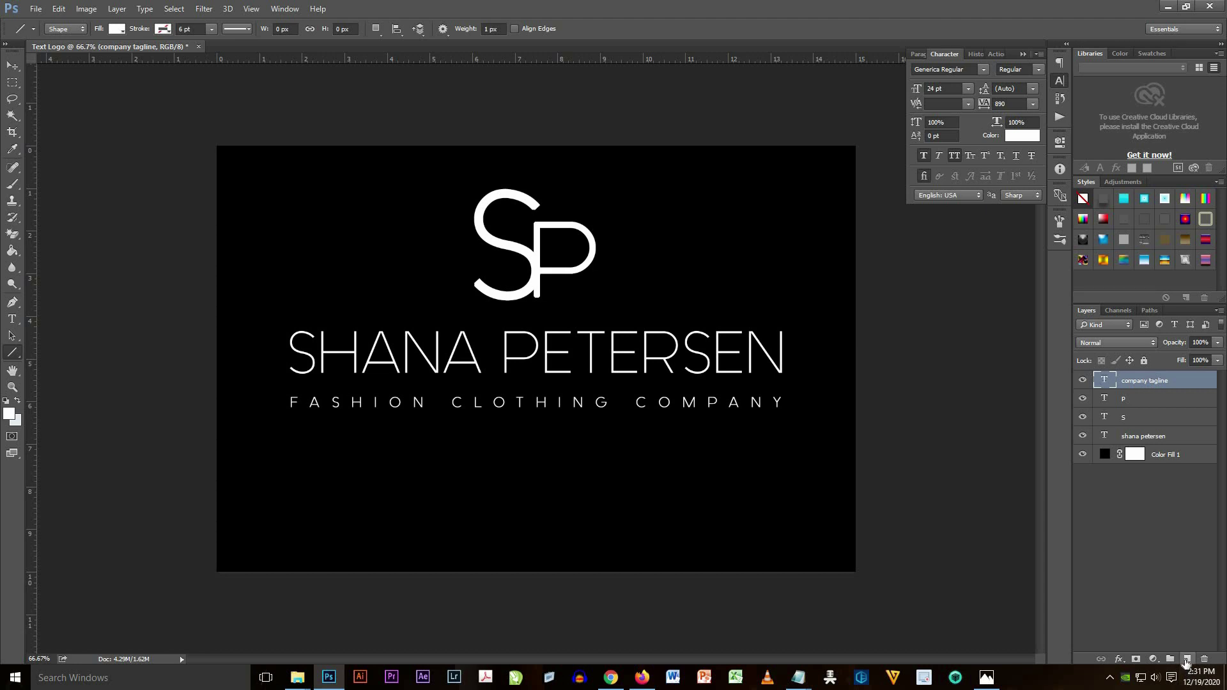
{"action": "left_click", "coordinate": [1186, 659]}
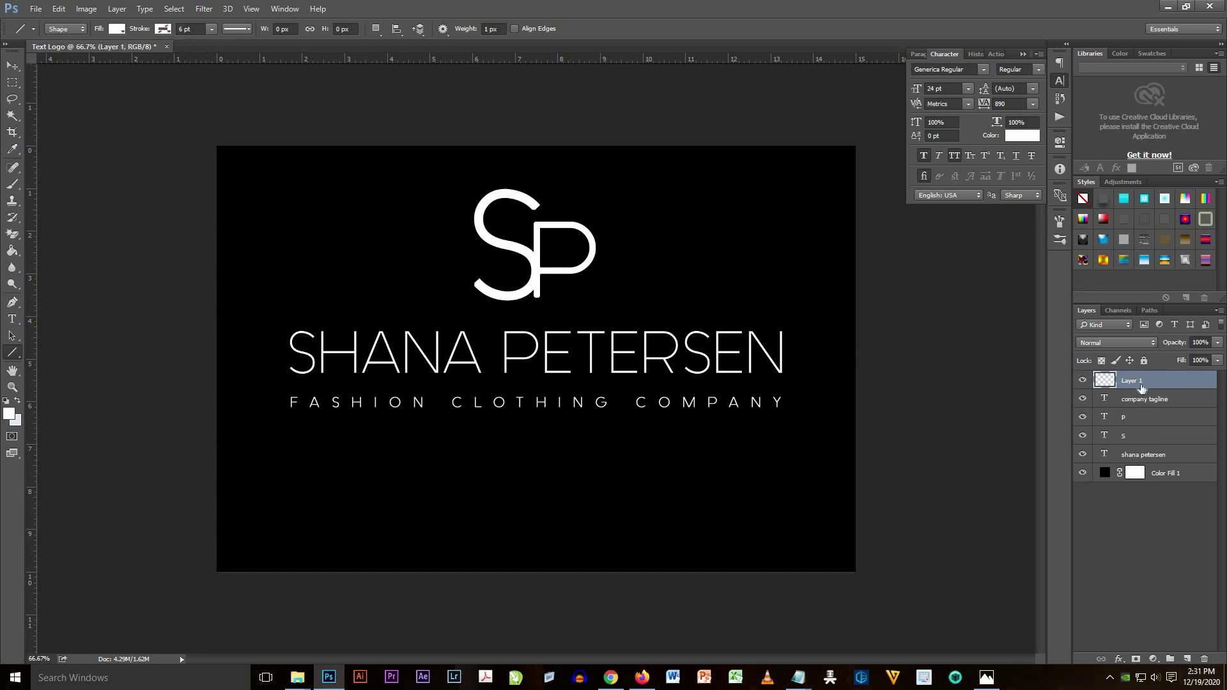
{"action": "left_click_drag", "start_coordinate": [12, 352], "coordinate": [57, 401]}
{"action": "left_click_drag", "start_coordinate": [426, 433], "coordinate": [636, 434]}
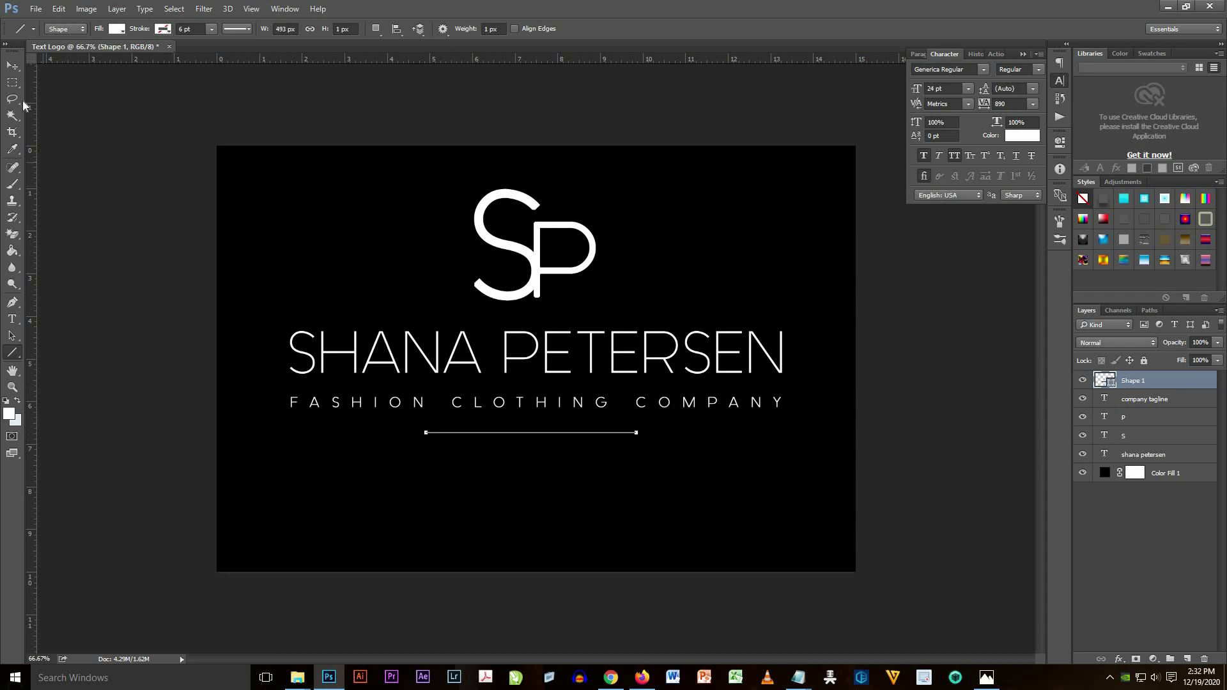
{"action": "left_click", "coordinate": [13, 65]}
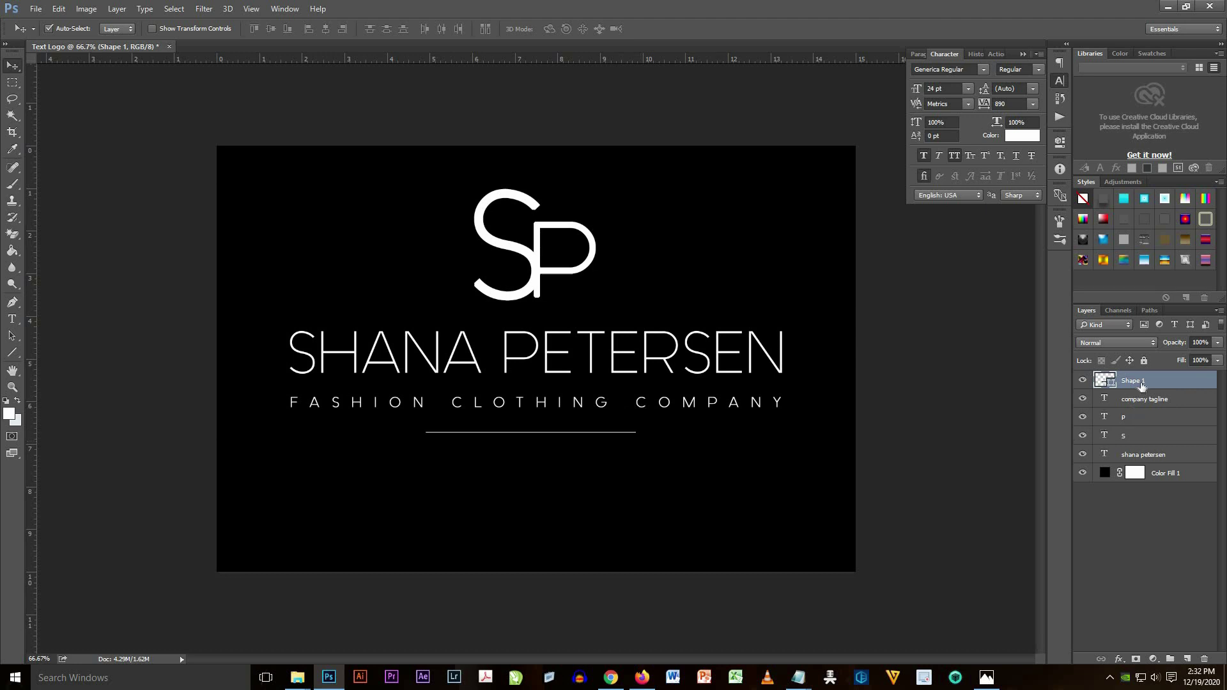
{"action": "left_click", "coordinate": [1150, 402]}
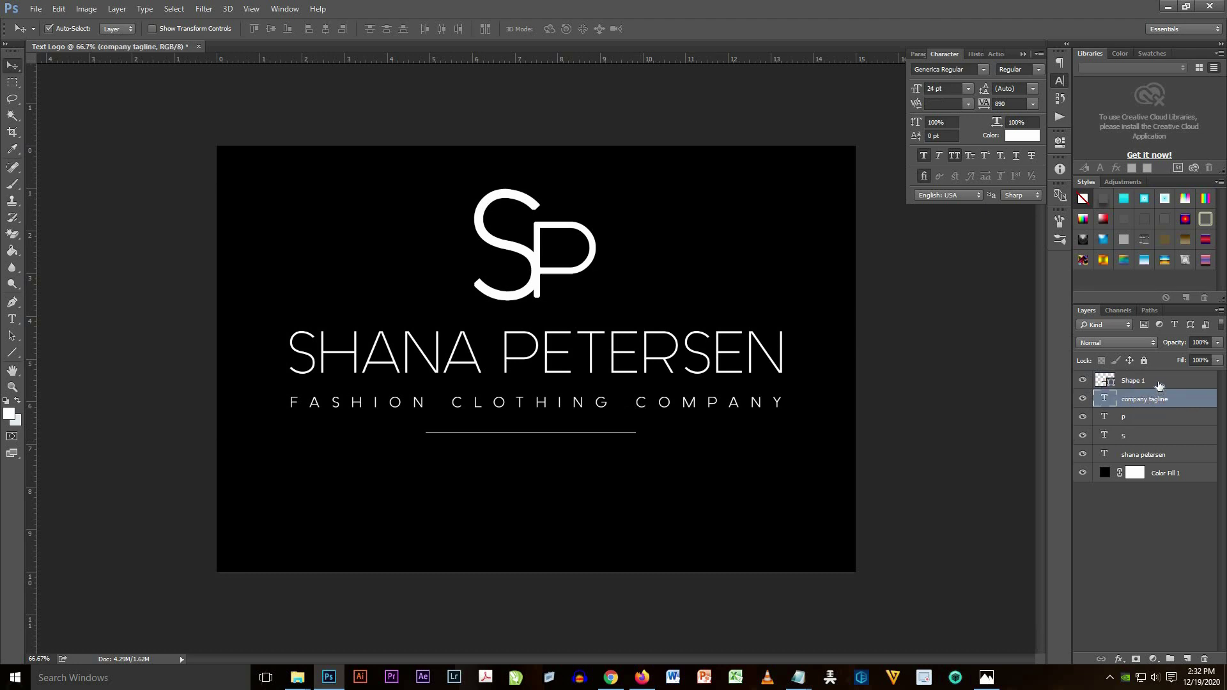
Step: Nudge the tagline and underline down, then shift all logo layers lower on the canvas
{"action": "left_click", "coordinate": [1158, 383], "text": "shift"}
{"action": "key", "text": "shift+Down"}
{"action": "key", "text": "shift+Down"}
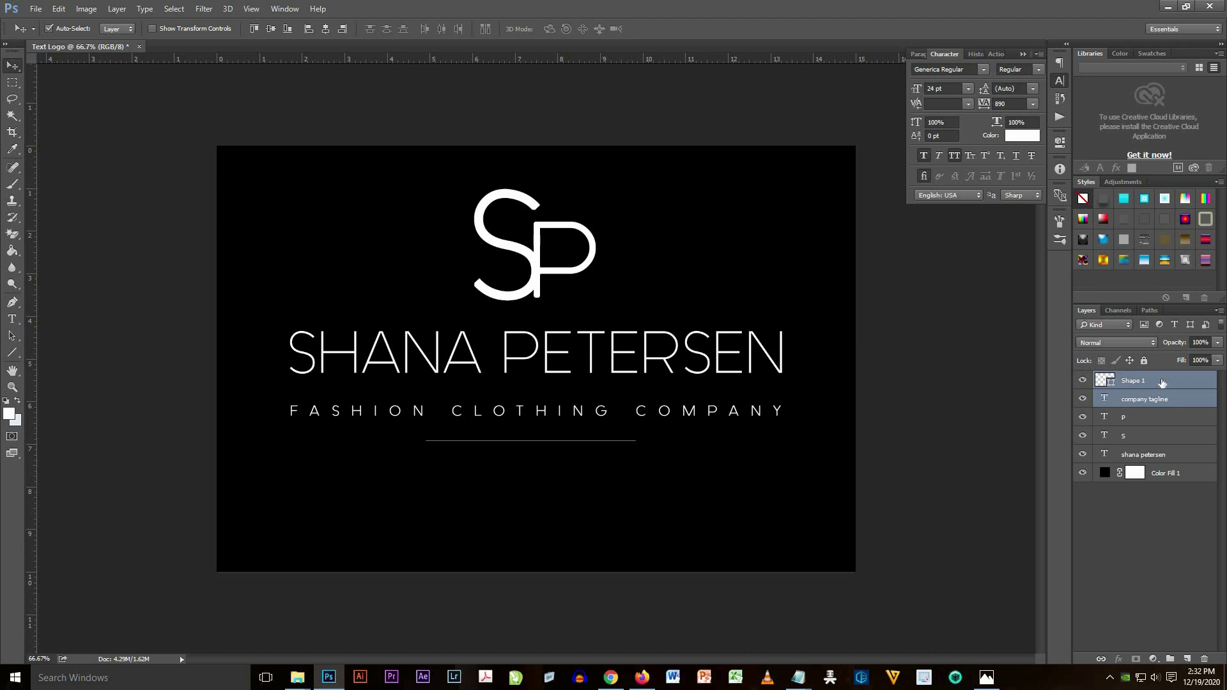
{"action": "left_click", "coordinate": [1161, 382]}
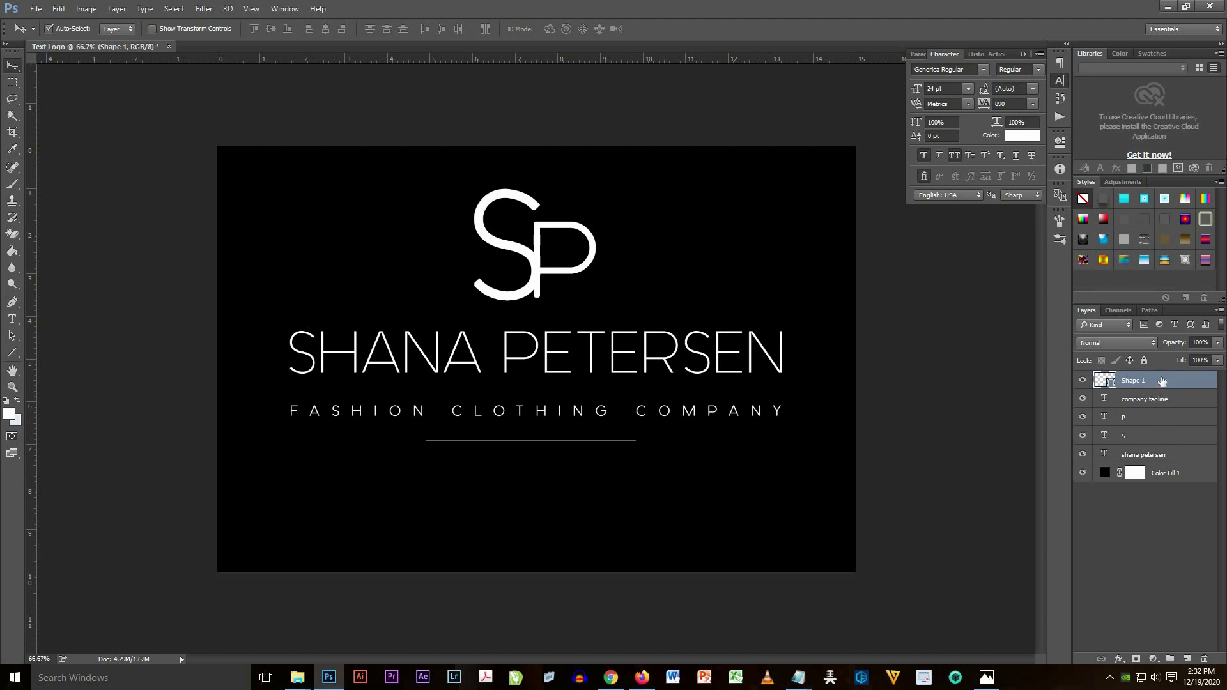
{"action": "left_click", "coordinate": [1162, 455], "text": "shift"}
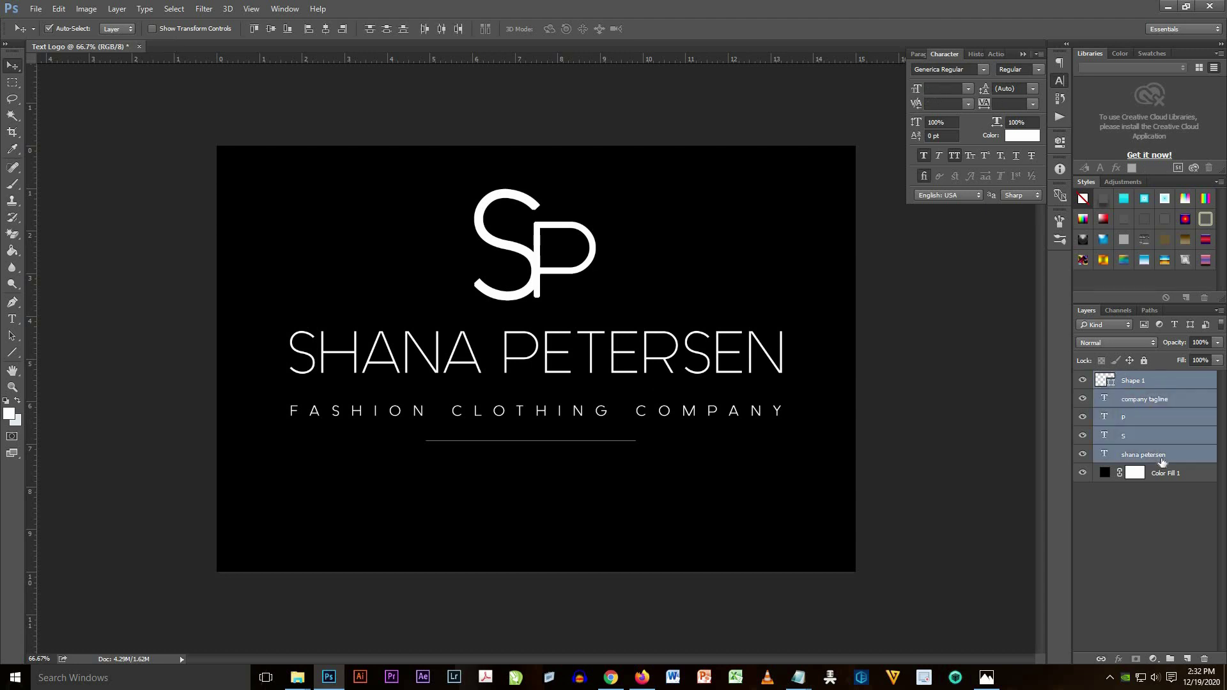
{"action": "key", "text": "shift+Down"}
{"action": "key", "text": "shift+Down"}
{"action": "key", "text": "shift+Down"}
{"action": "key", "text": "shift+Down"}
{"action": "key", "text": "shift+Down"}
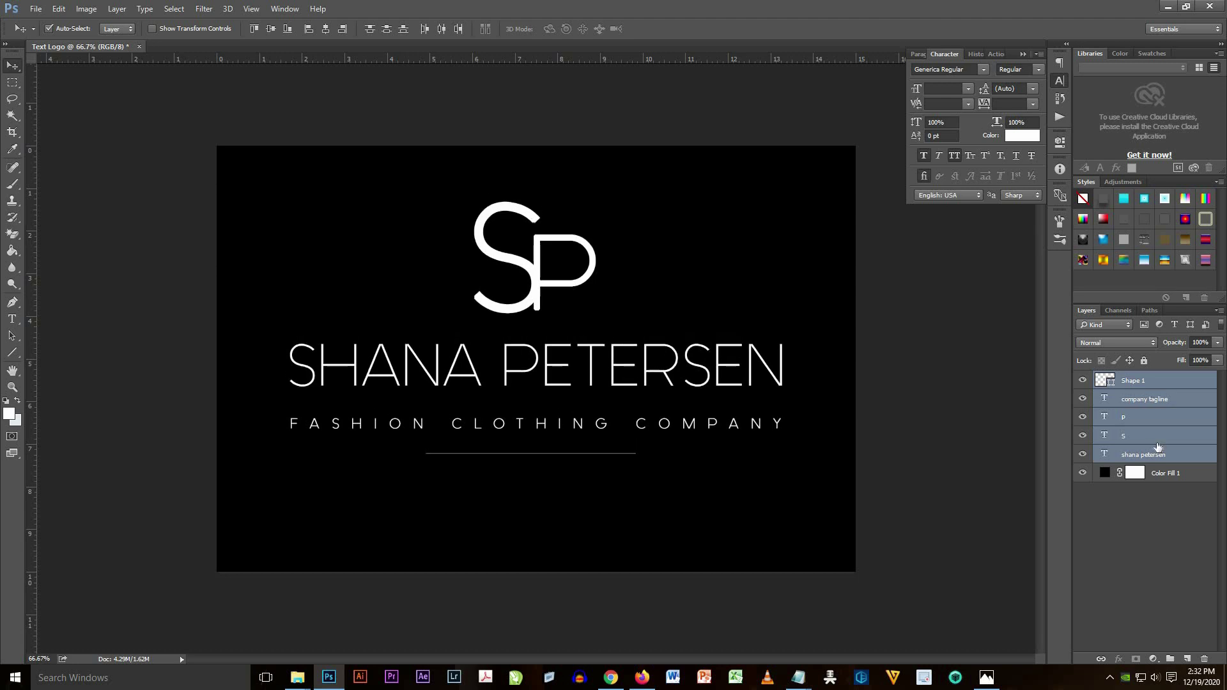
{"action": "key", "text": "shift+Down"}
{"action": "key", "text": "shift+Down"}
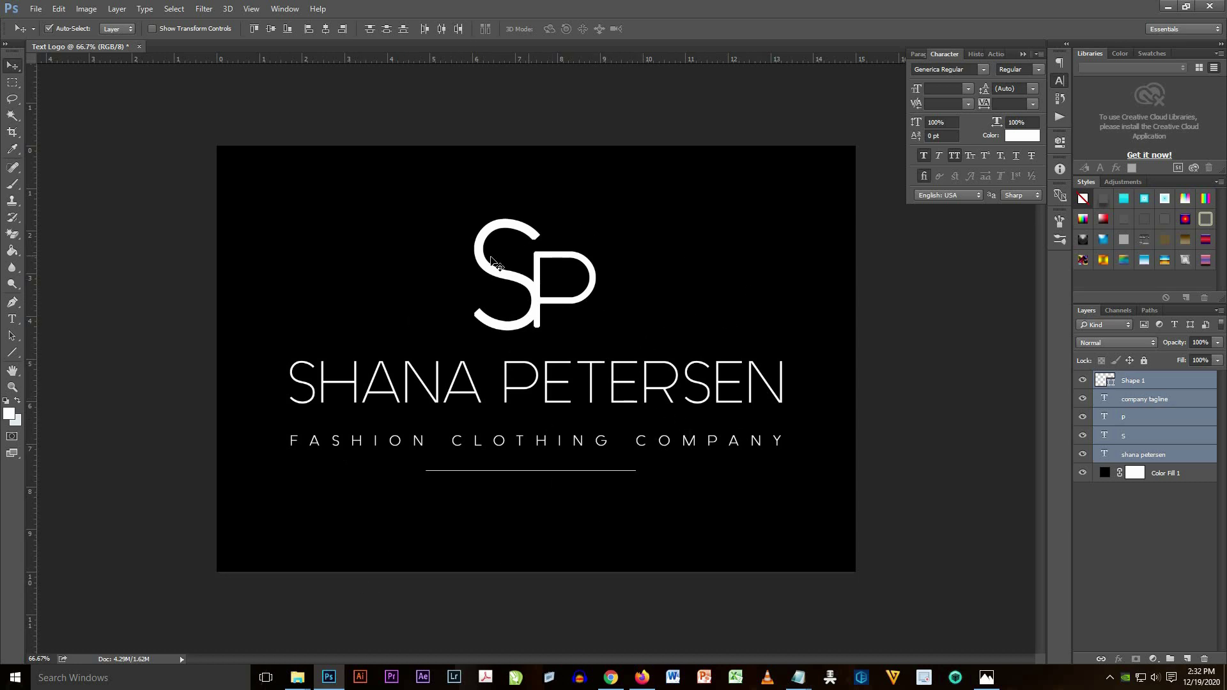
{"action": "left_click", "coordinate": [1131, 455]}
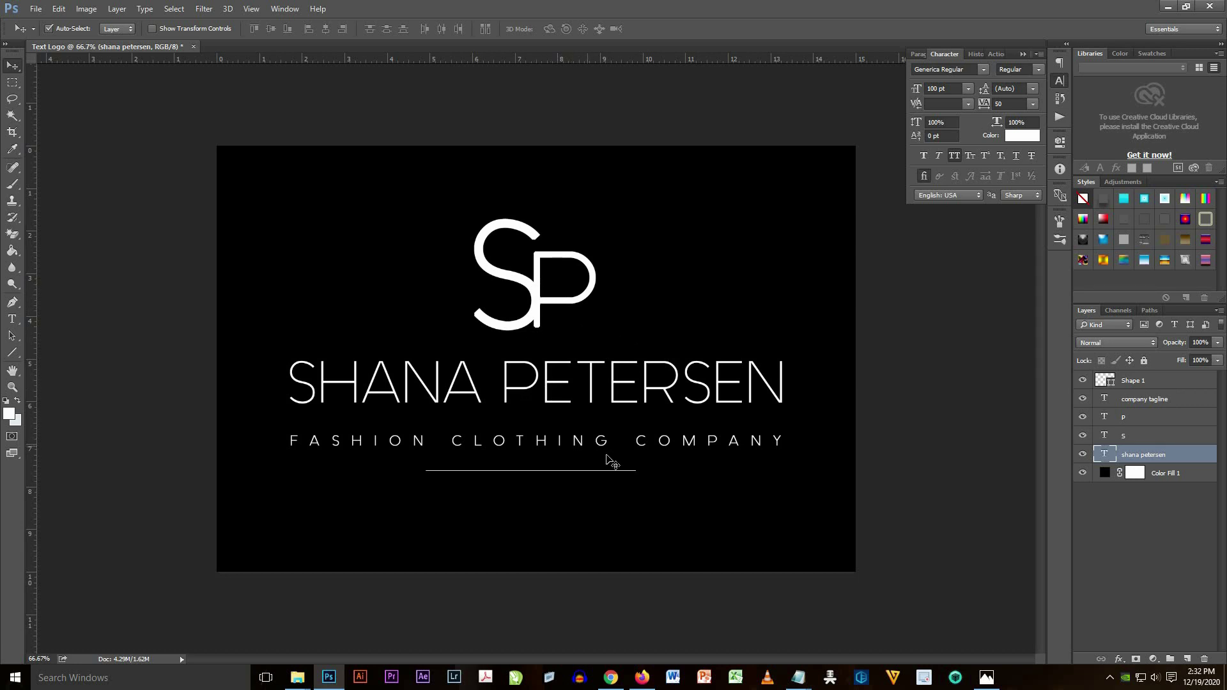
Step: Save the logo as a maximum-quality JPEG named Text Logo
{"action": "left_click", "coordinate": [1058, 81]}
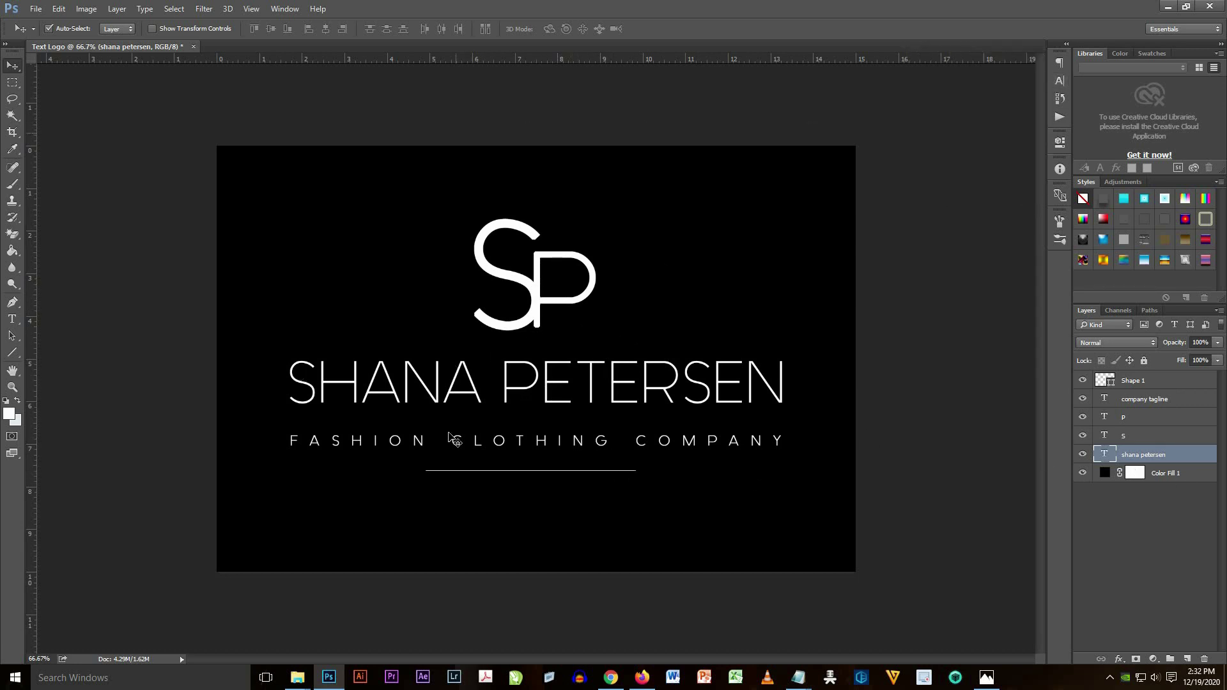
{"action": "left_click", "coordinate": [36, 9]}
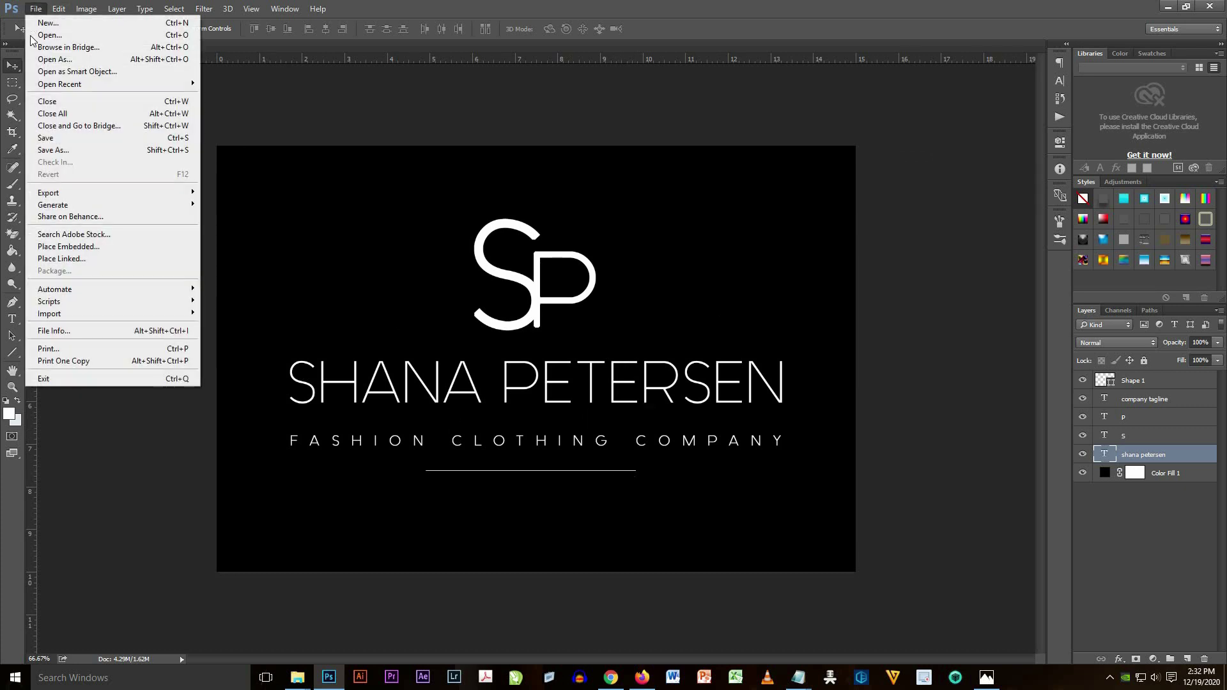
{"action": "left_click", "coordinate": [68, 151]}
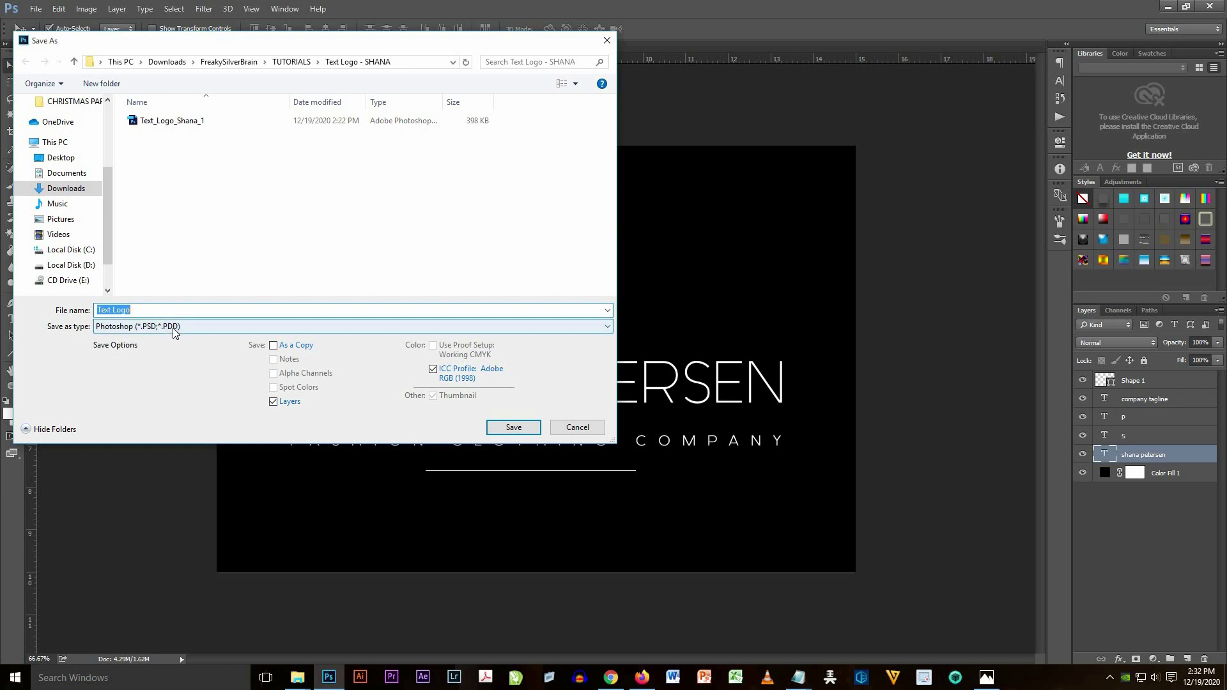
{"action": "left_click", "coordinate": [174, 332]}
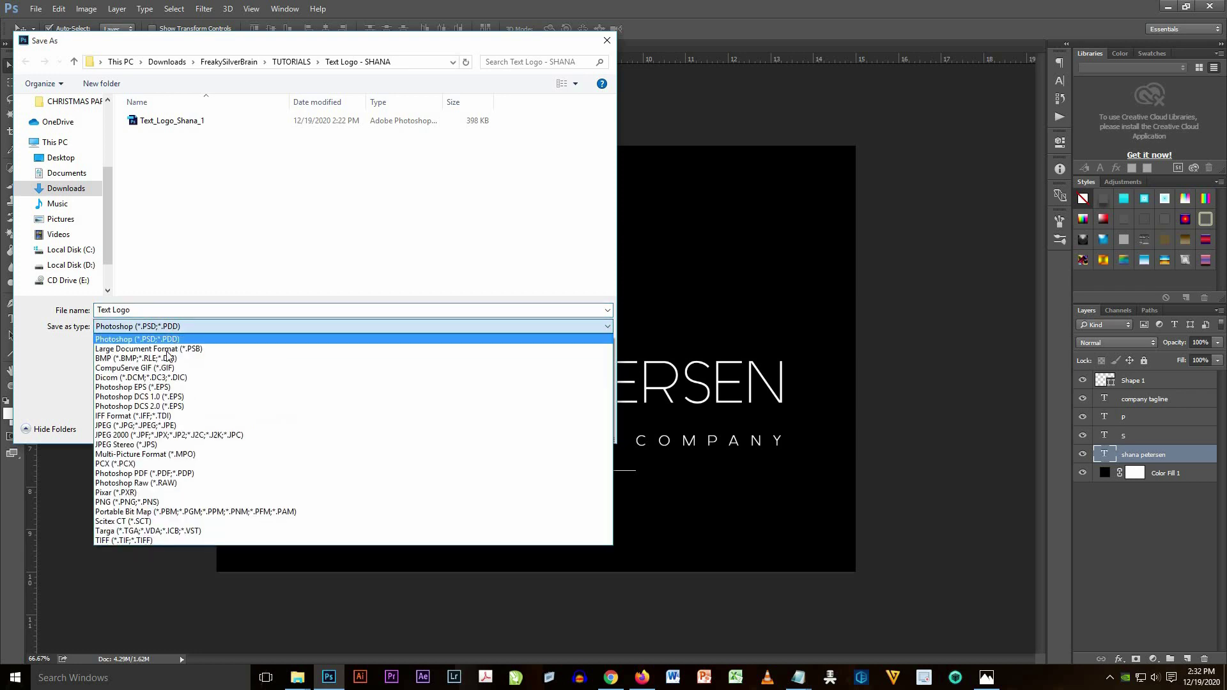
{"action": "left_click", "coordinate": [179, 426]}
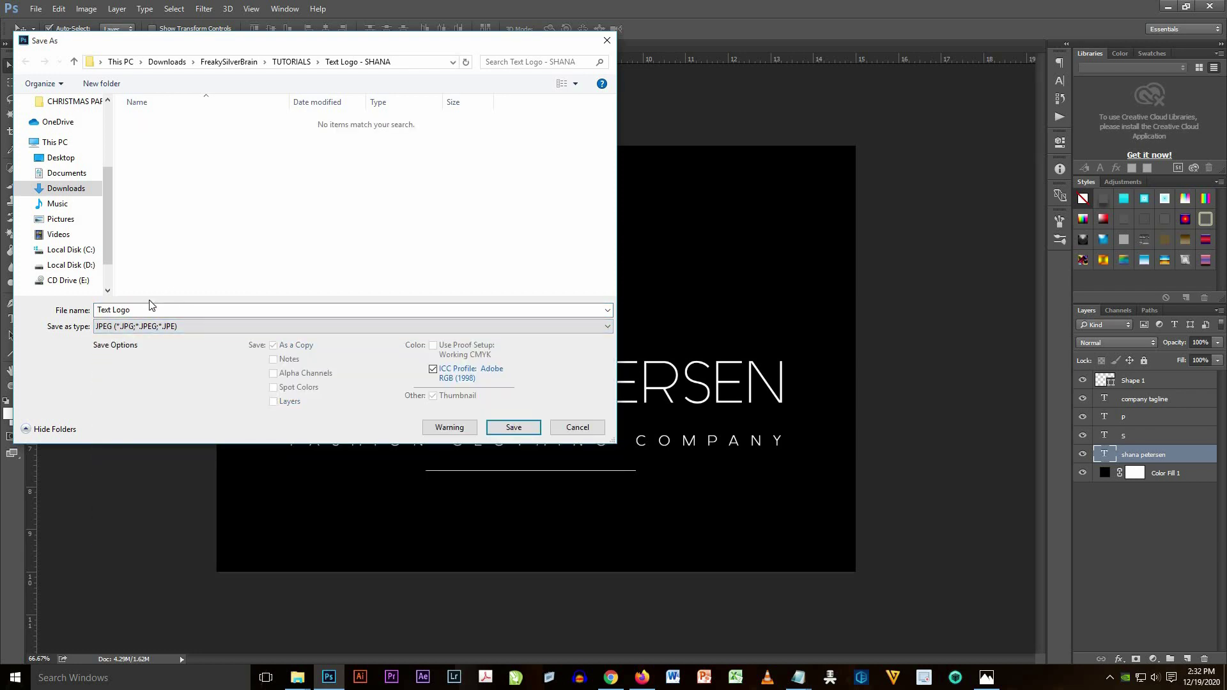
{"action": "left_click", "coordinate": [516, 427]}
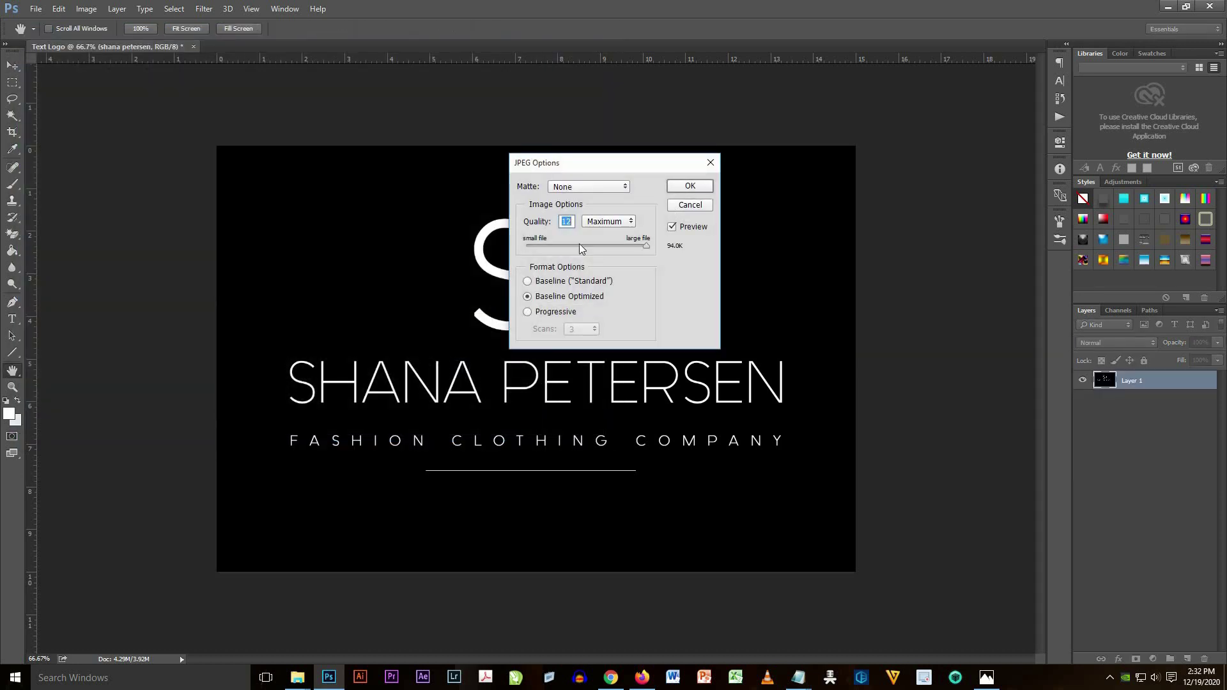
{"action": "left_click", "coordinate": [690, 187]}
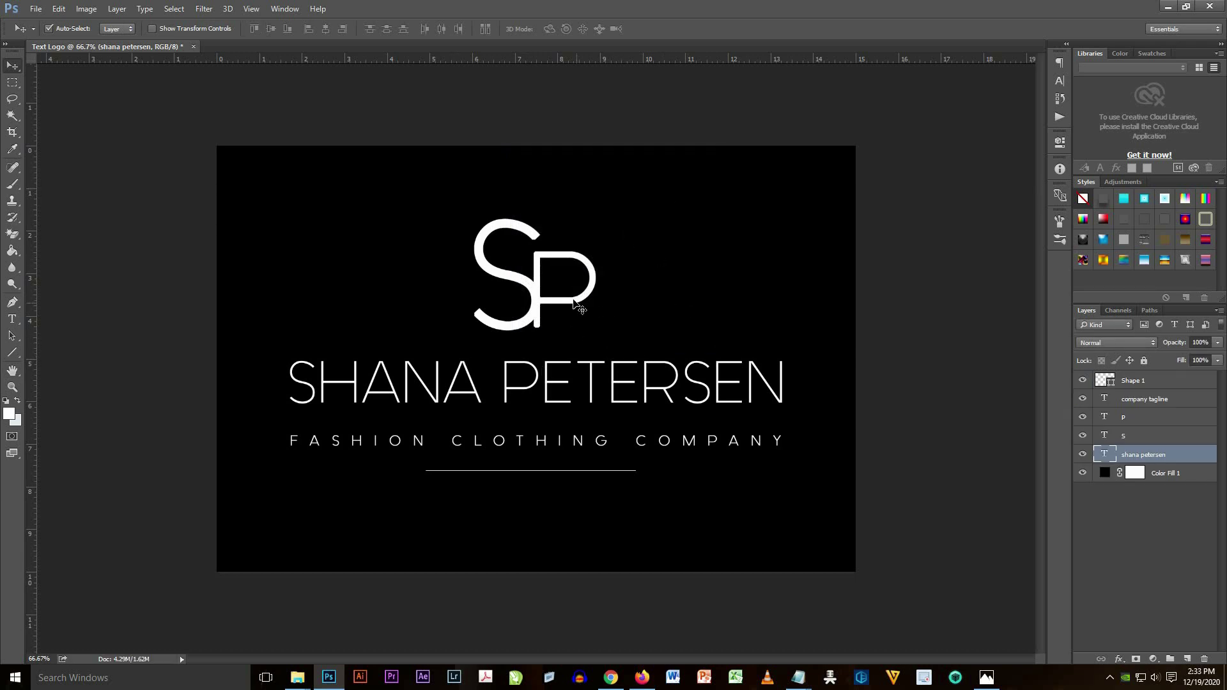
Step: Save the layered document as Text Logo.psd and select the JPG in its File Explorer folder
{"action": "left_click", "coordinate": [36, 9]}
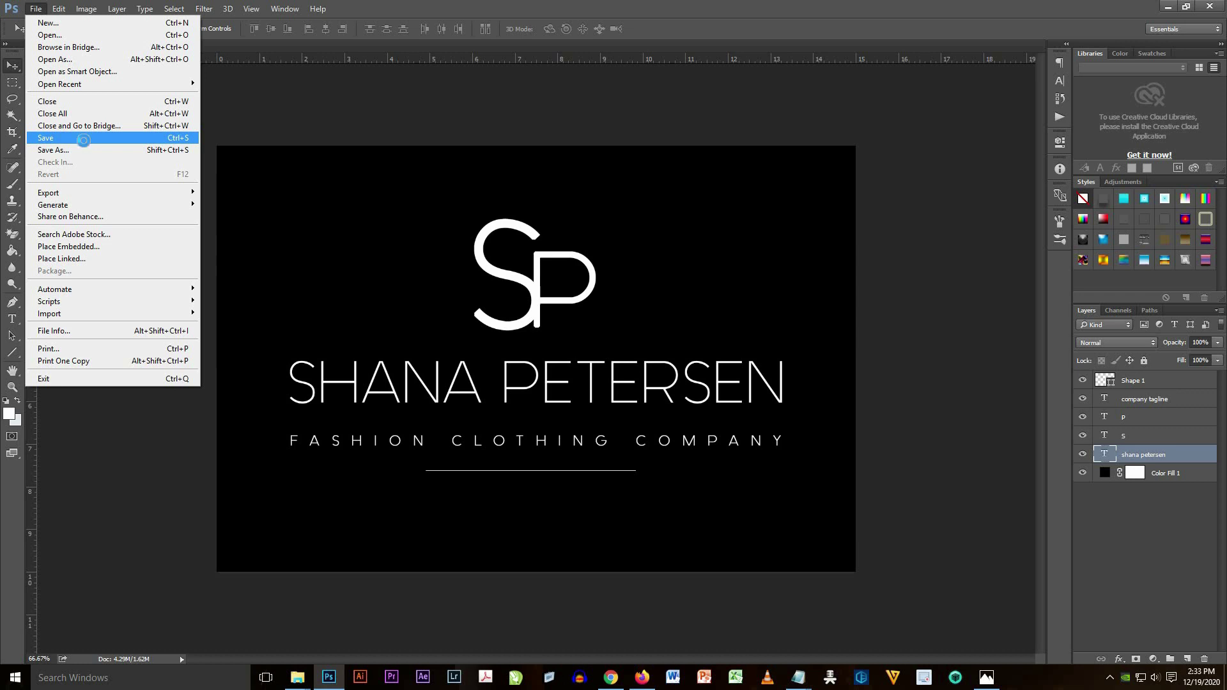
{"action": "left_click", "coordinate": [85, 146]}
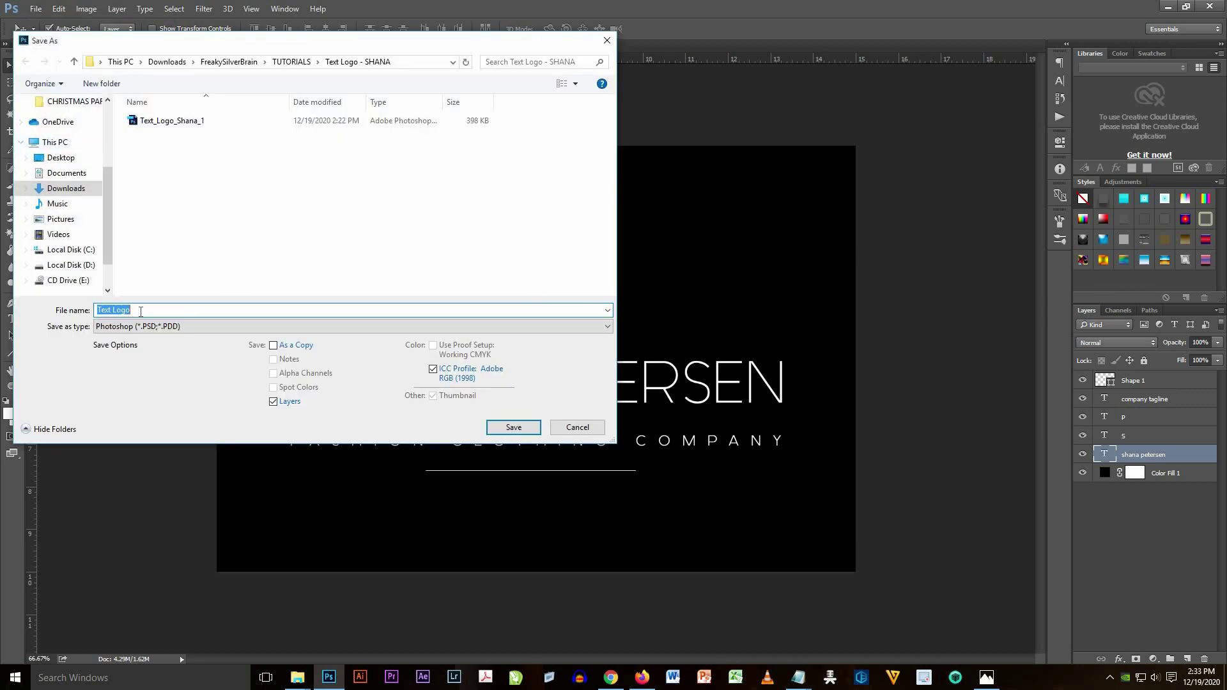
{"action": "left_click", "coordinate": [513, 427]}
{"action": "left_click", "coordinate": [766, 208]}
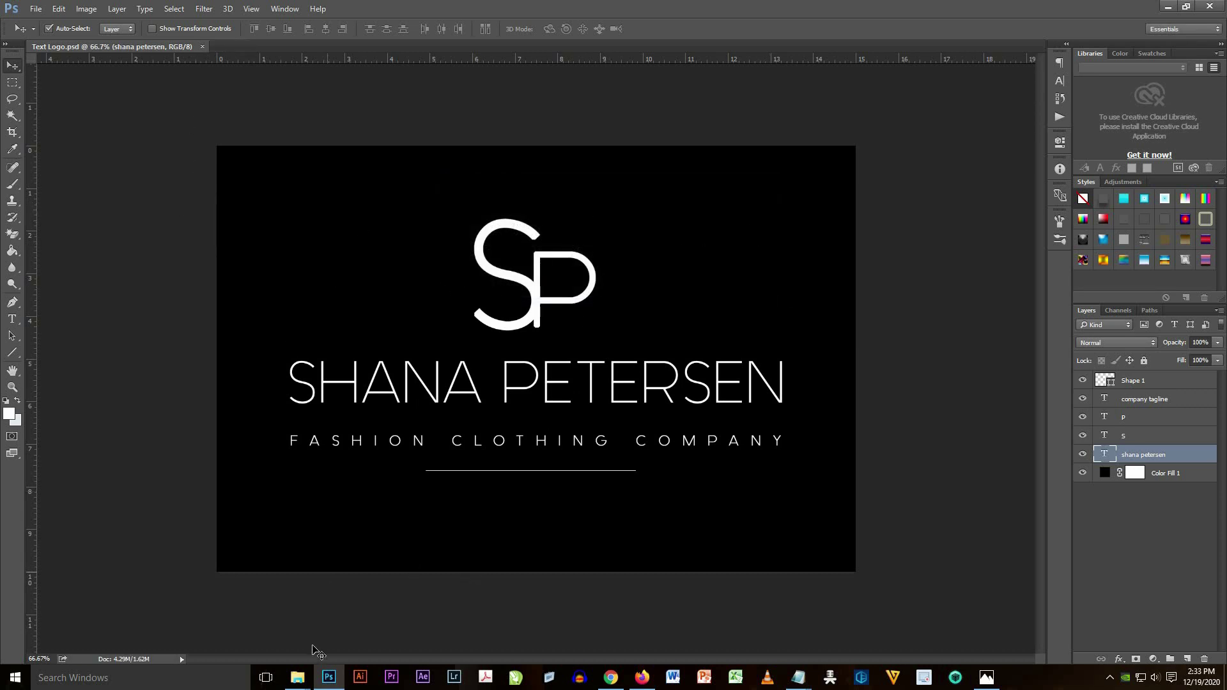
{"action": "left_click", "coordinate": [297, 677]}
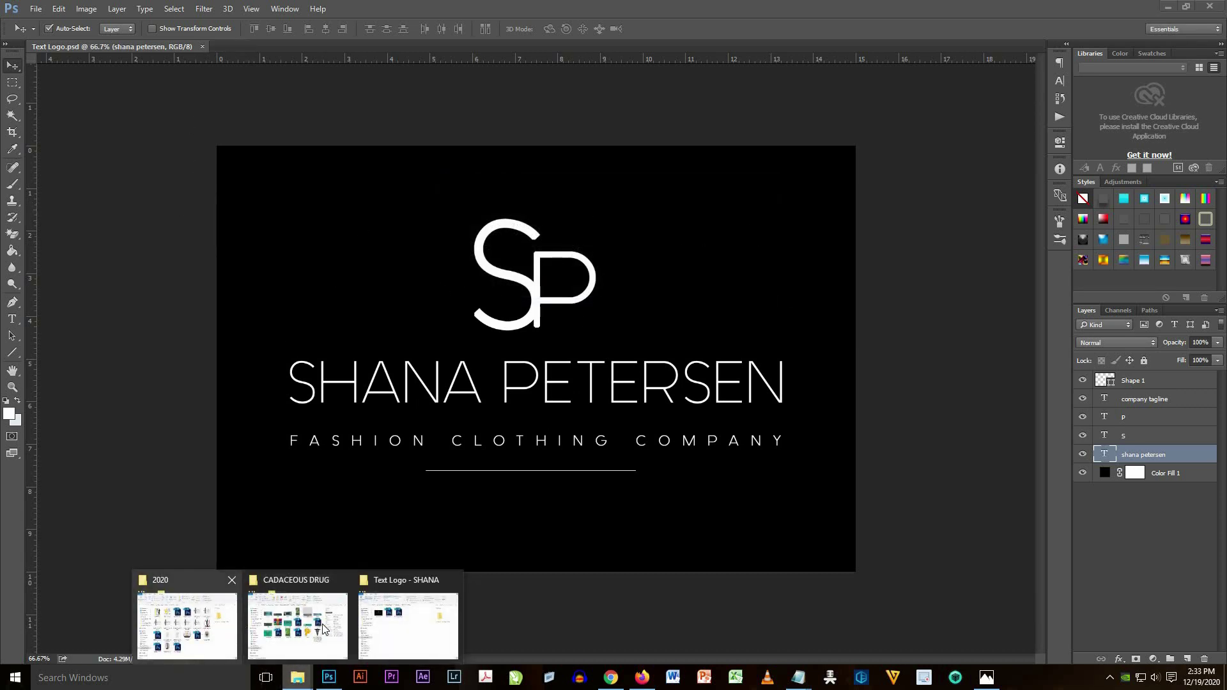
{"action": "left_click", "coordinate": [409, 625]}
{"action": "left_click", "coordinate": [593, 269]}
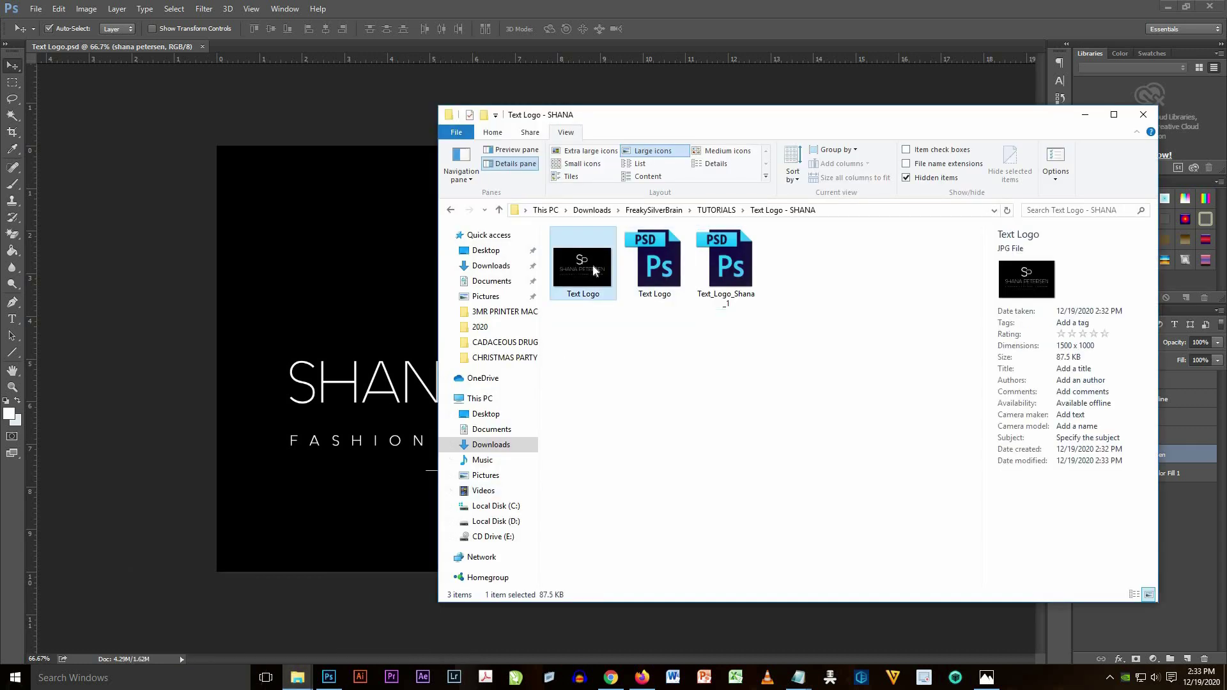
Step: Open Text Logo.jpg in Windows Photos to view the finished white-on-black logo
{"action": "double_click", "coordinate": [593, 268]}
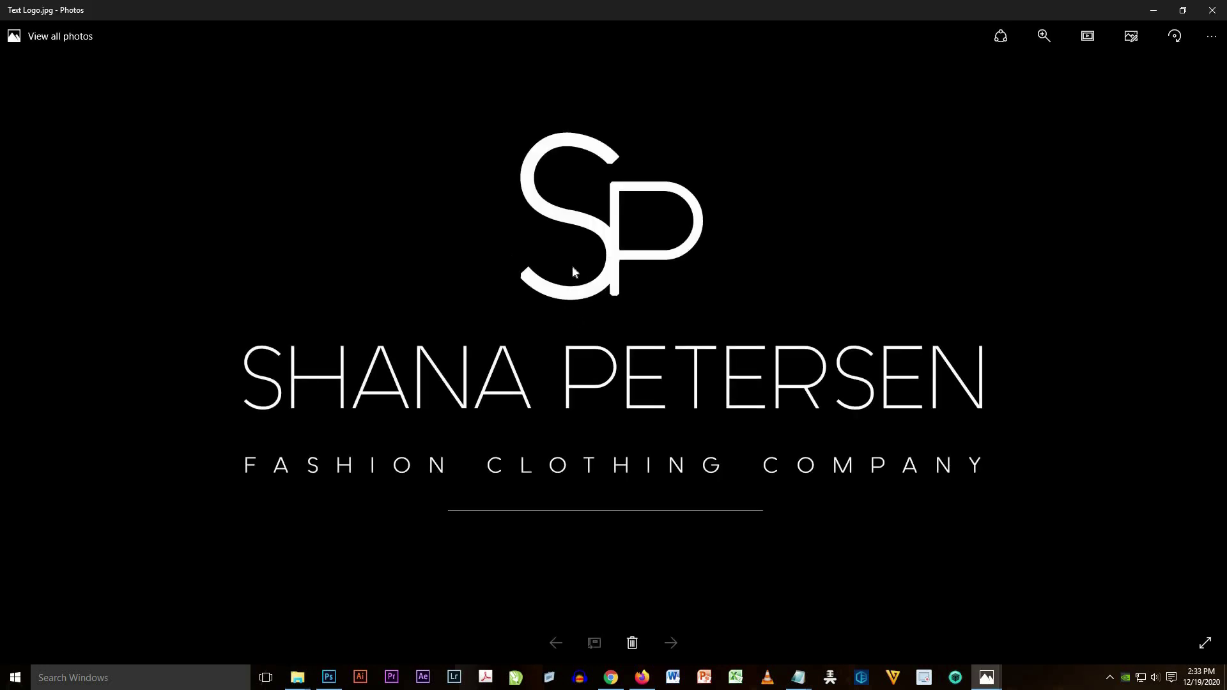